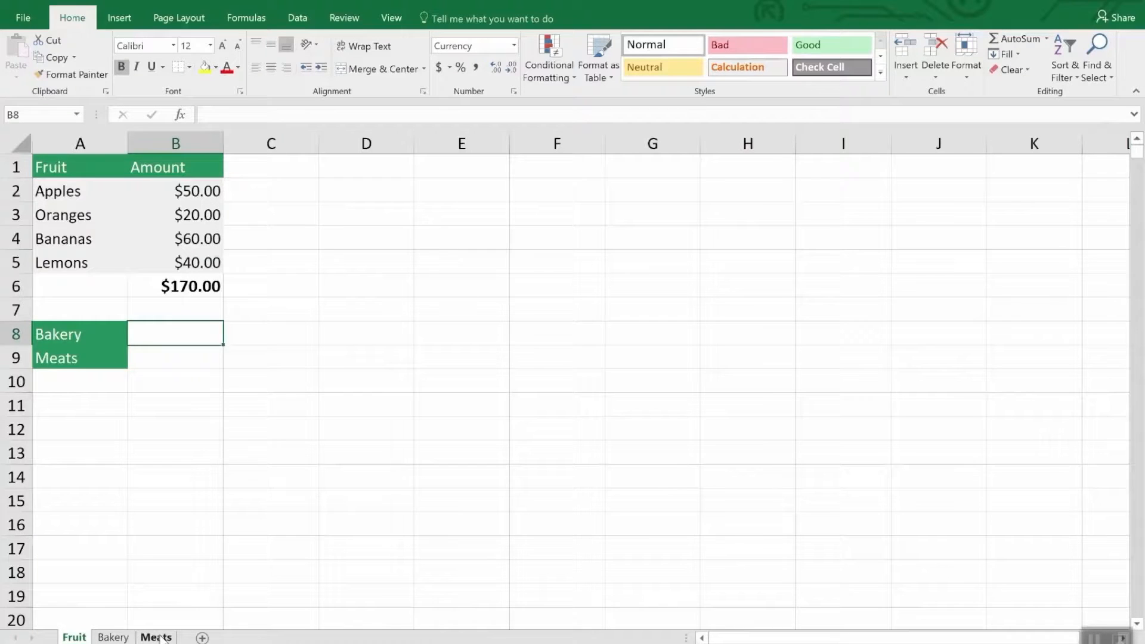
Check the Meats sheet, and create a copy of the Fruit sheet before the original in Inventory.xlsx
click(160, 637)
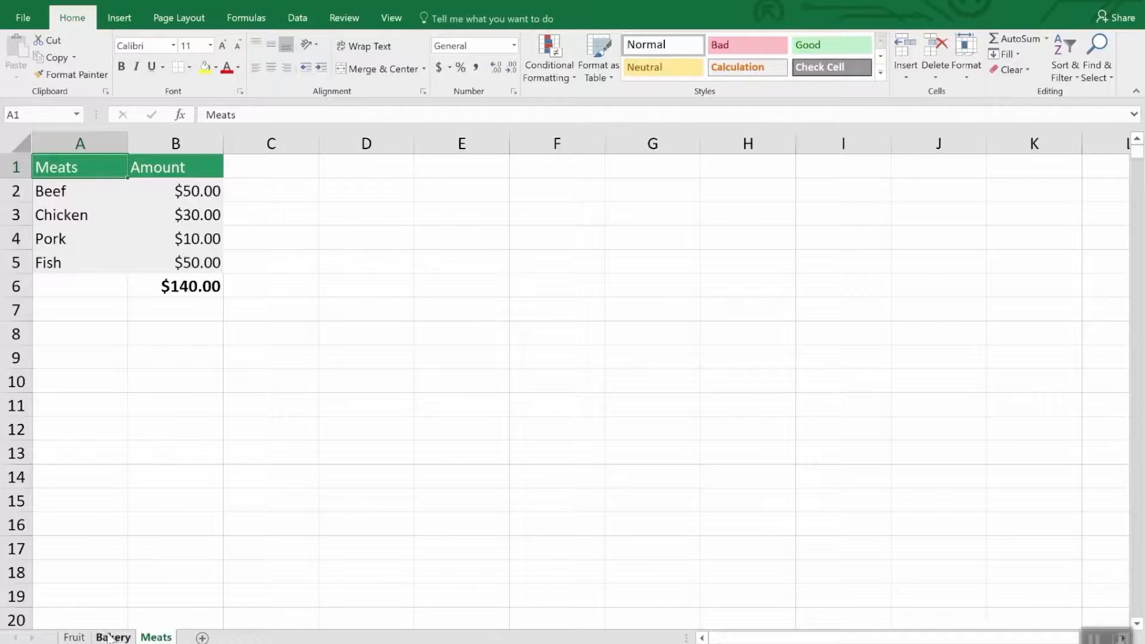
click(81, 637)
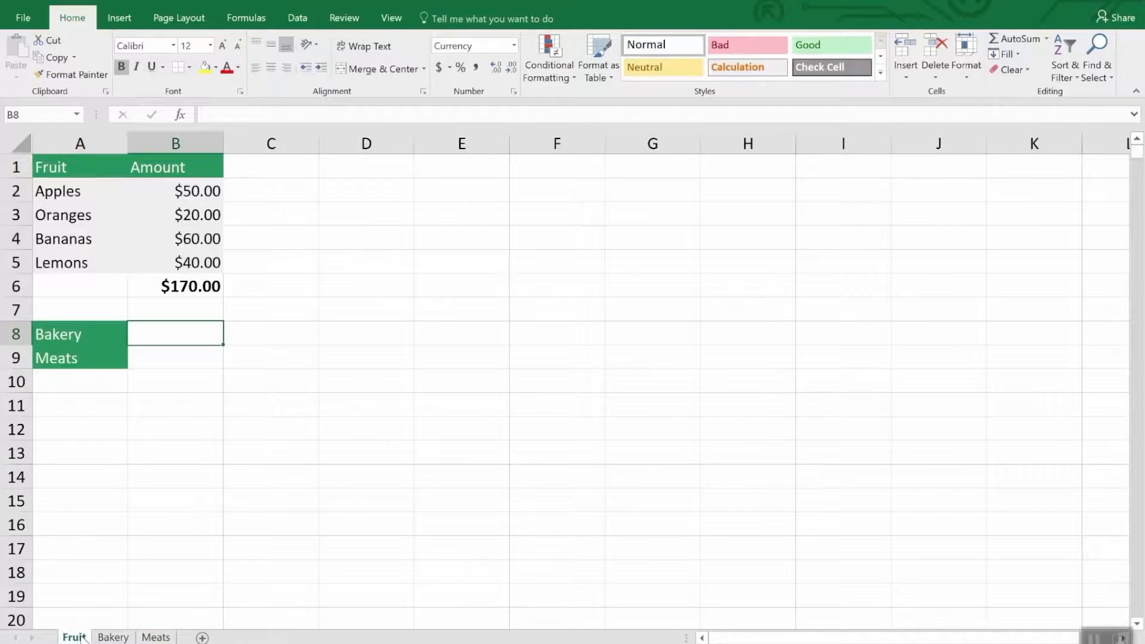
right_click(82, 638)
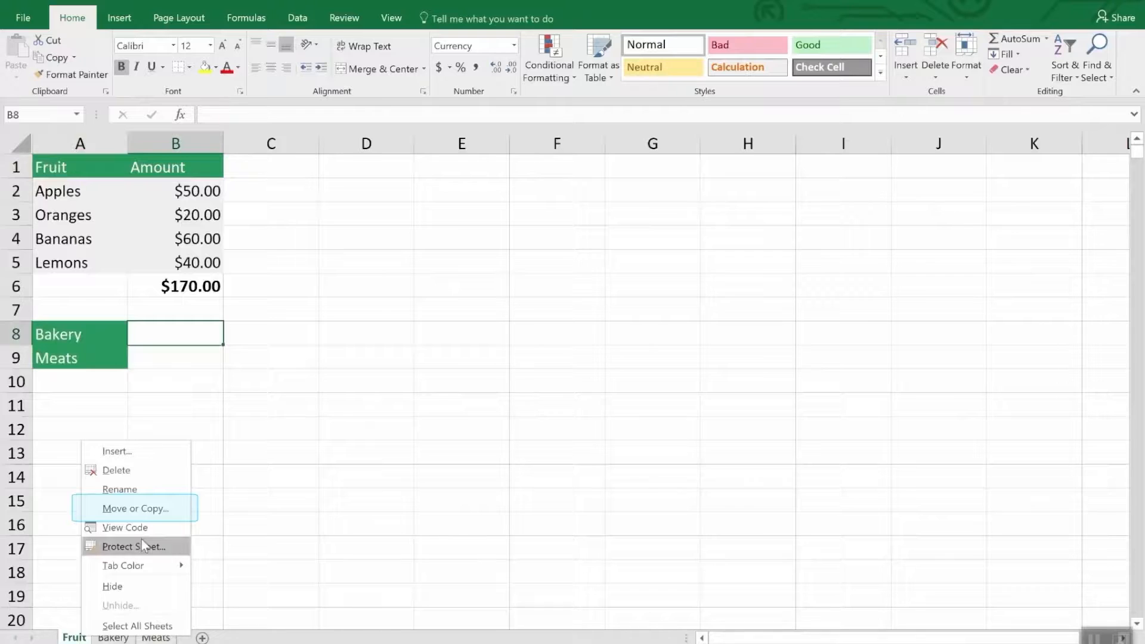
click(146, 509)
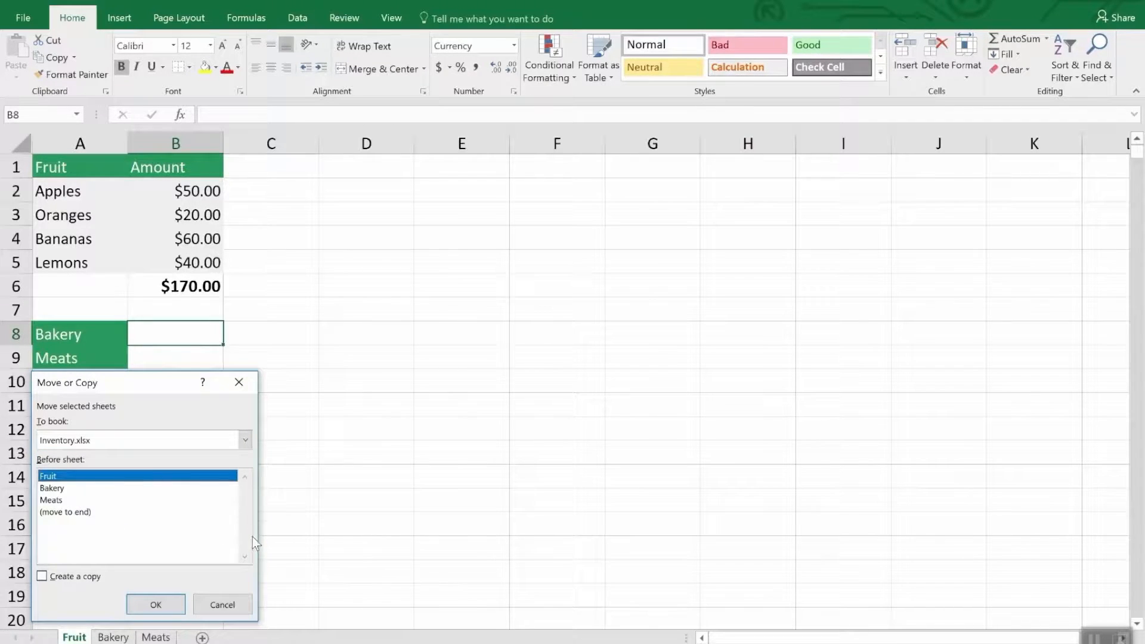
click(68, 579)
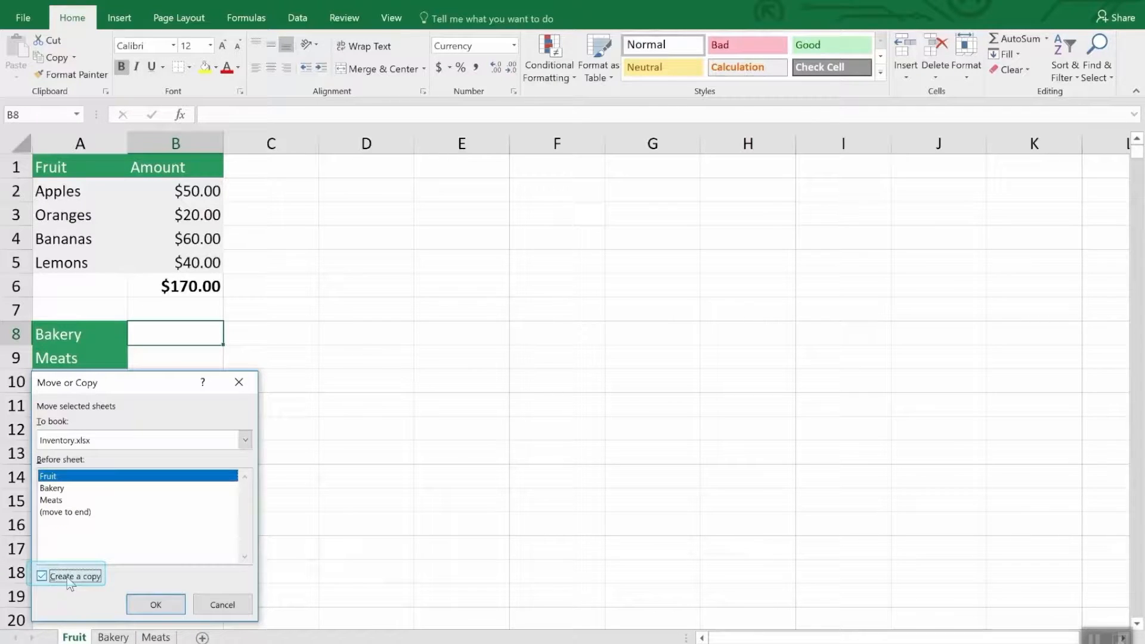
click(154, 607)
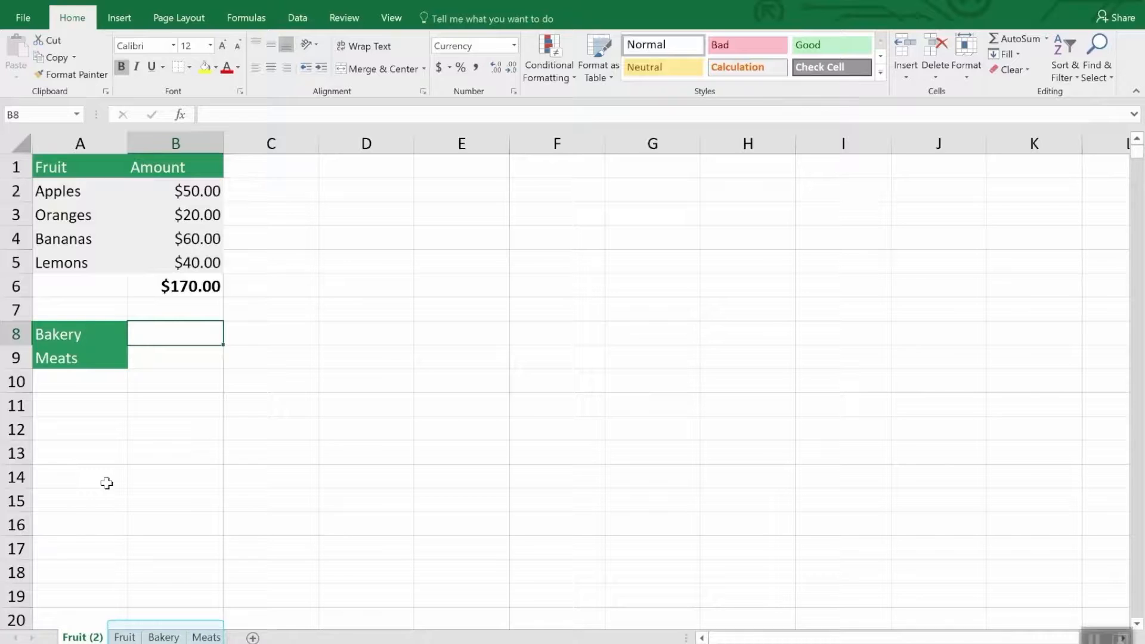
Delete the duplicated Fruit sheet from the workbook
right_click(81, 636)
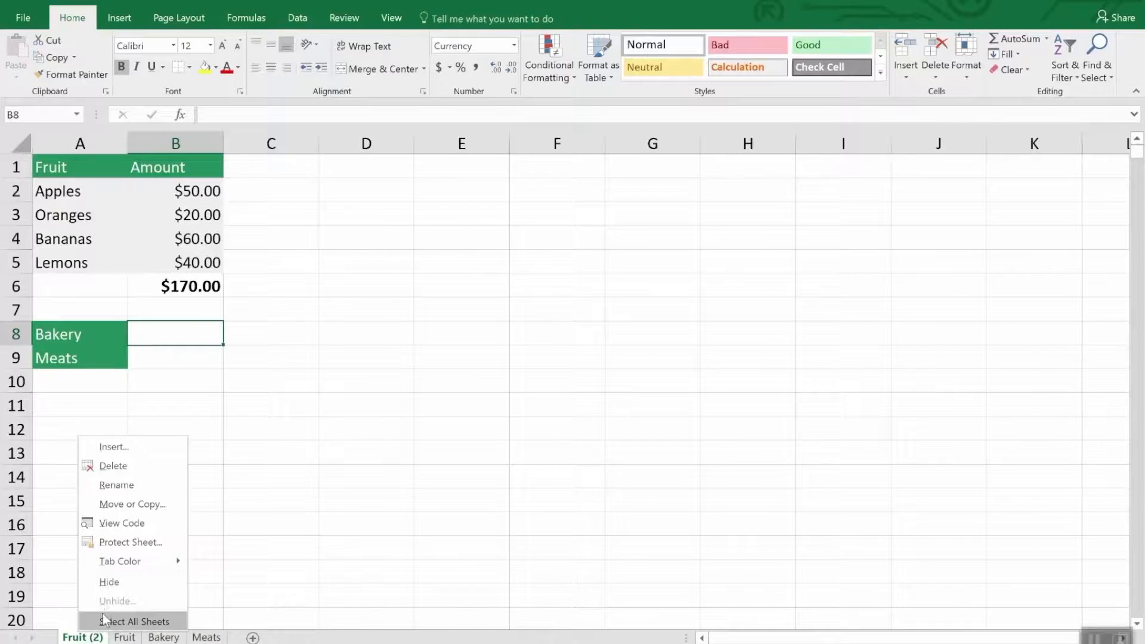
click(120, 481)
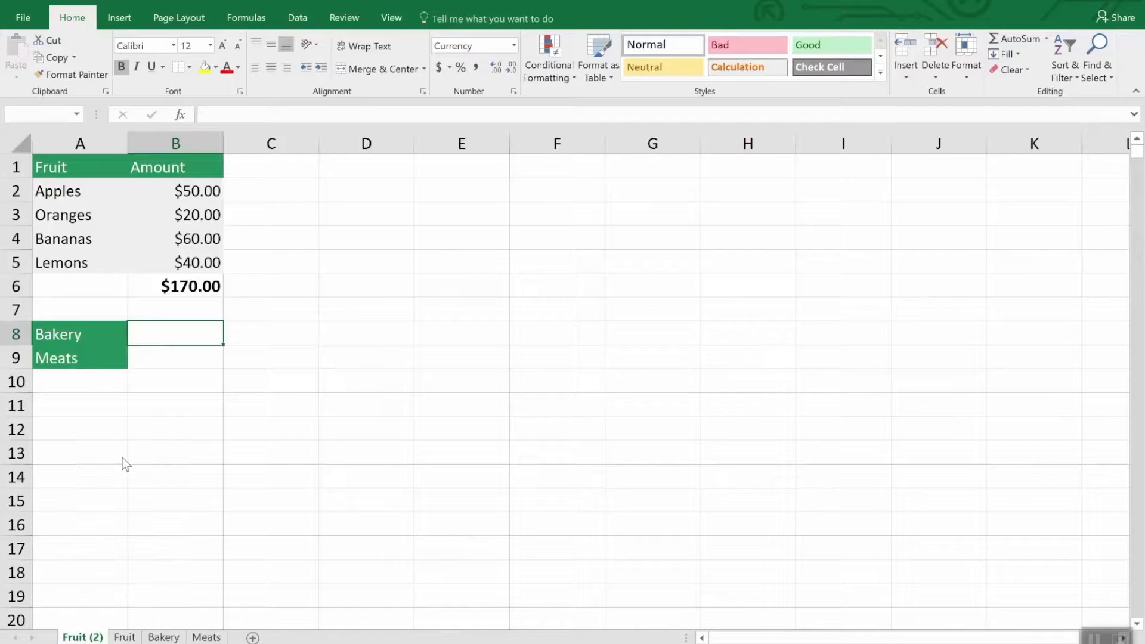
click(528, 379)
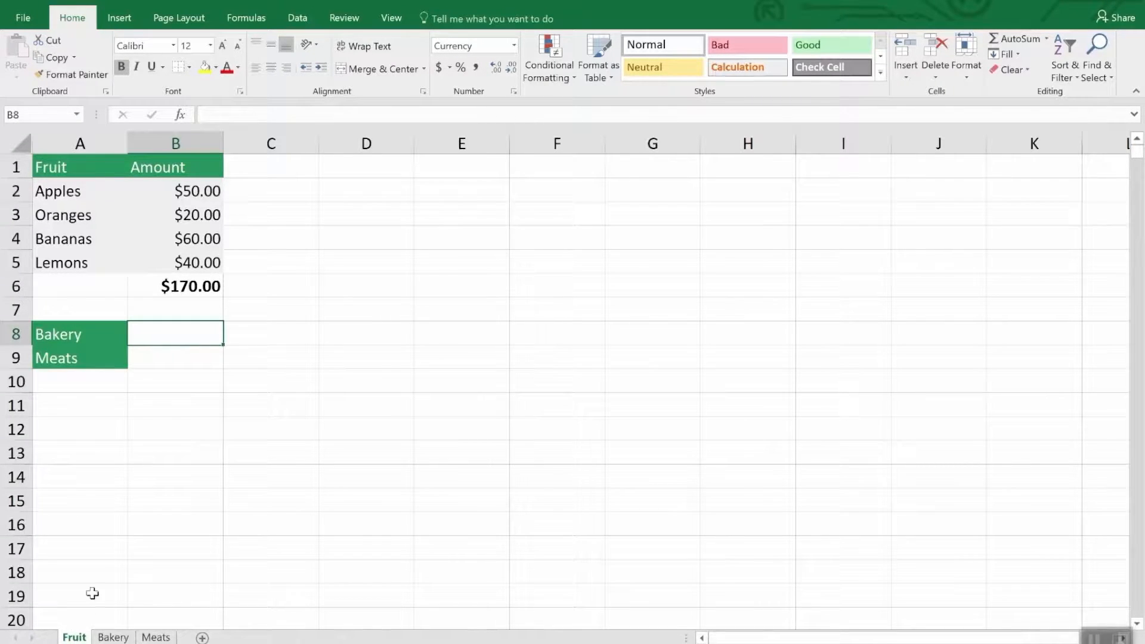
Enter a SUM formula in cell B8 of the Fruit sheet that references the total in cell B7 of the Bakery sheet
click(171, 336)
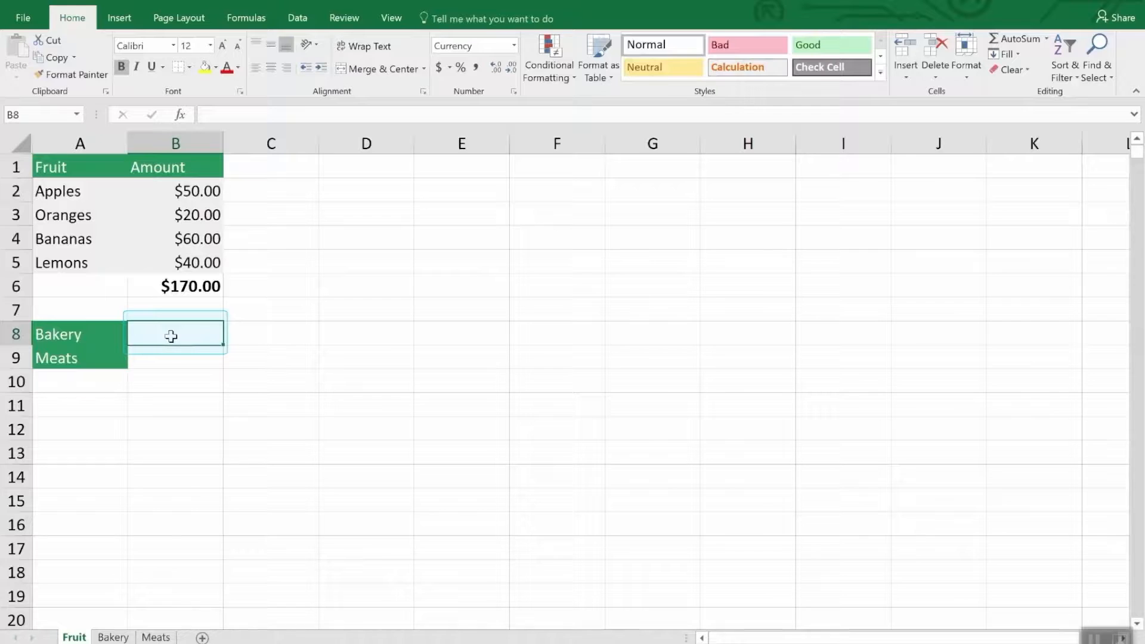
text(=)
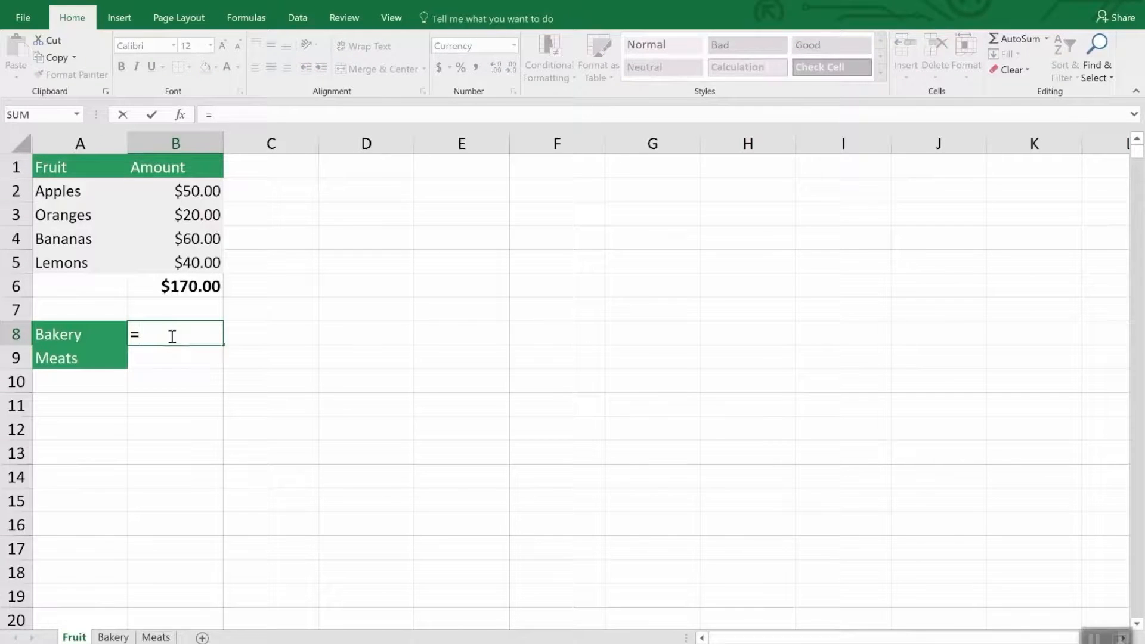
text(s)
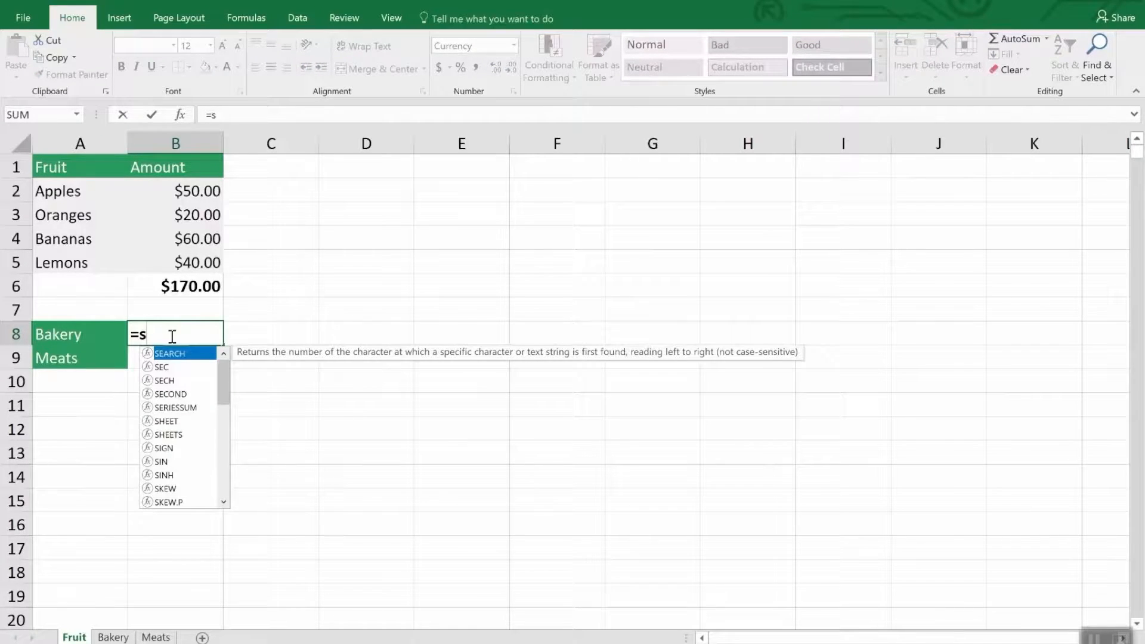
text(um)
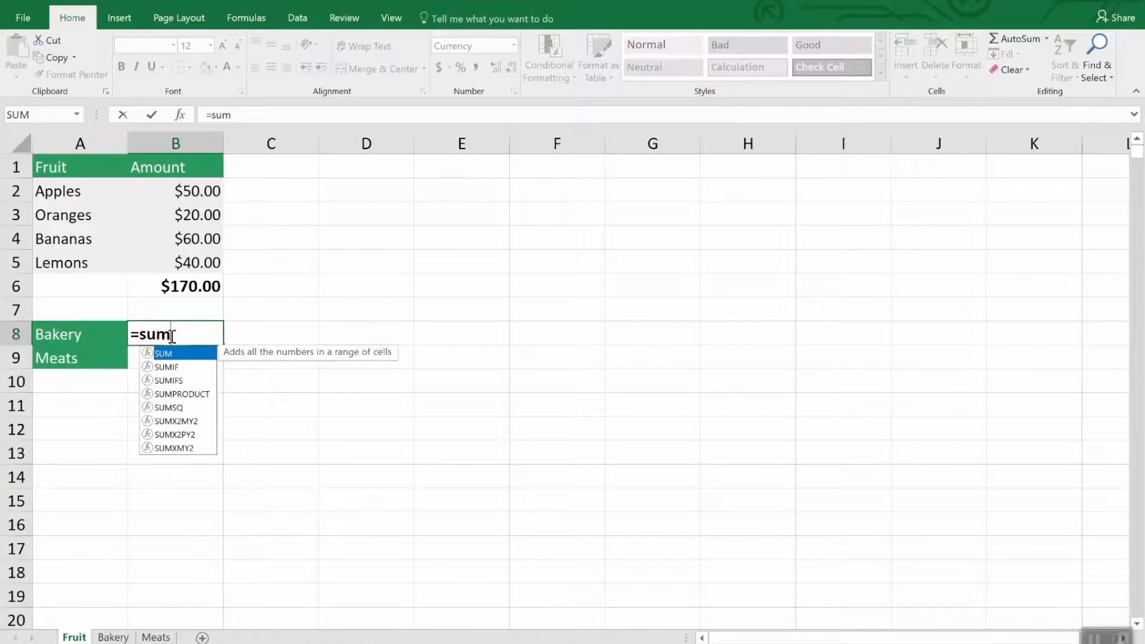
text(()
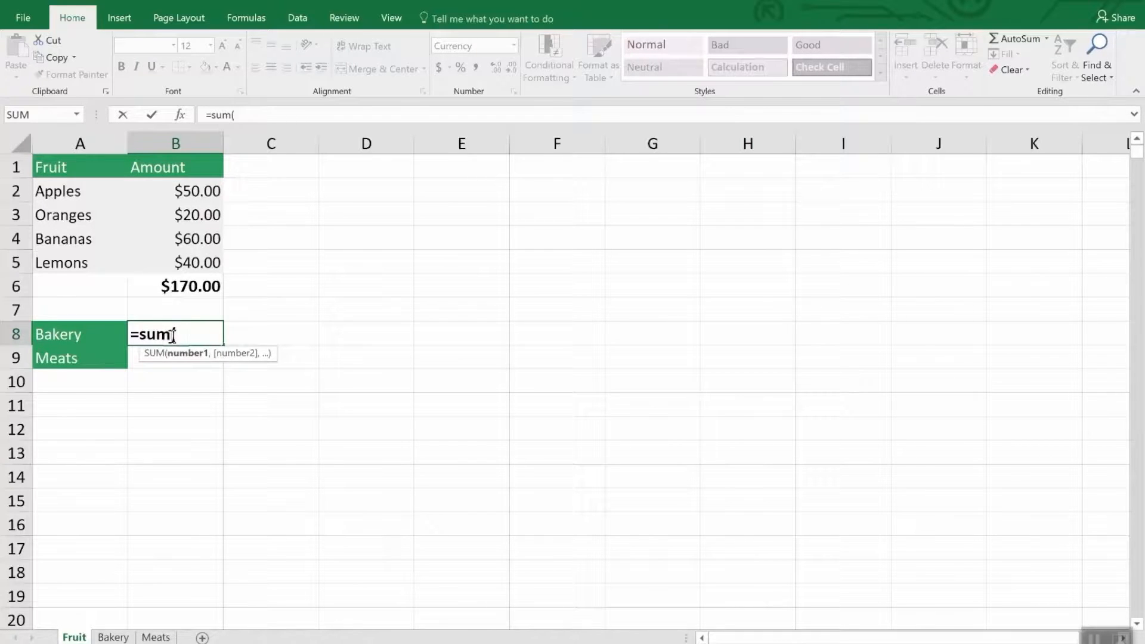
click(118, 638)
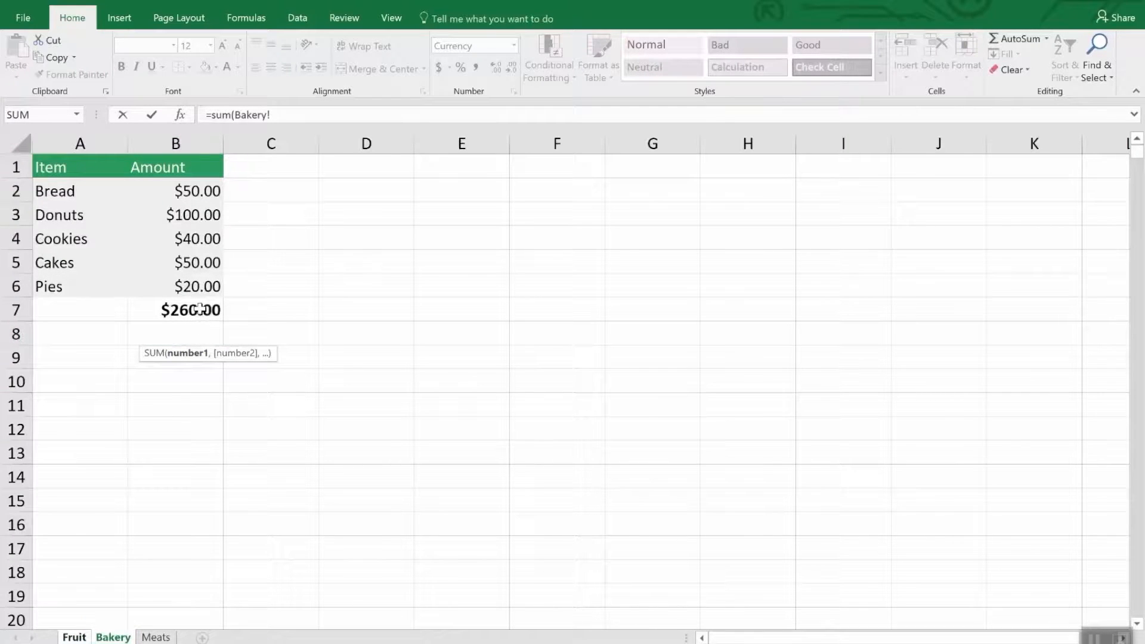
click(200, 309)
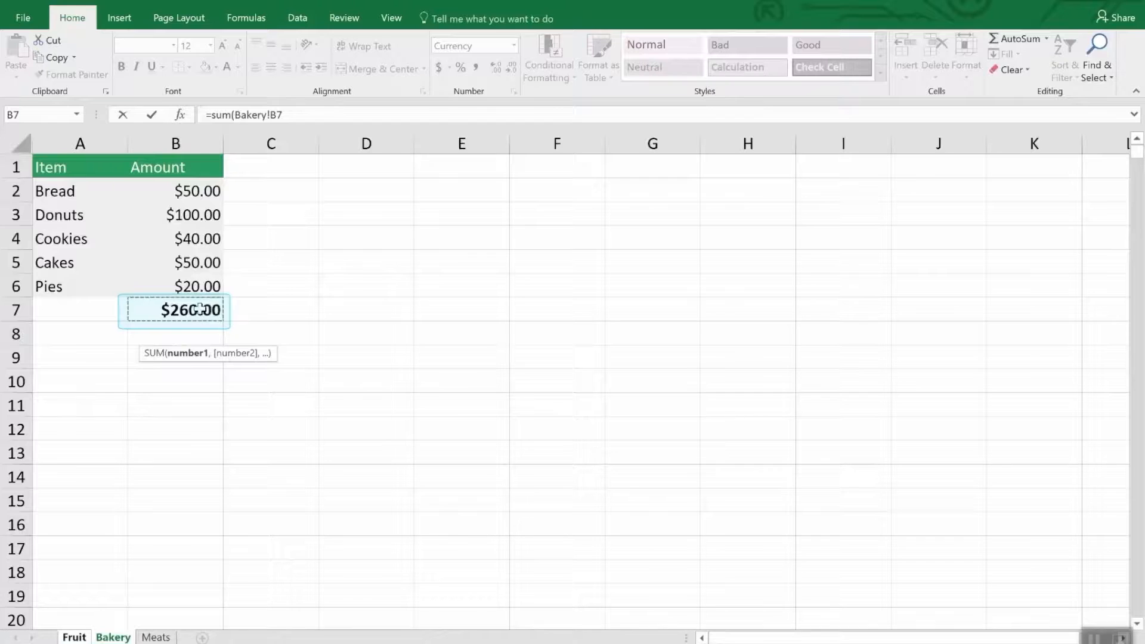
key(Return)
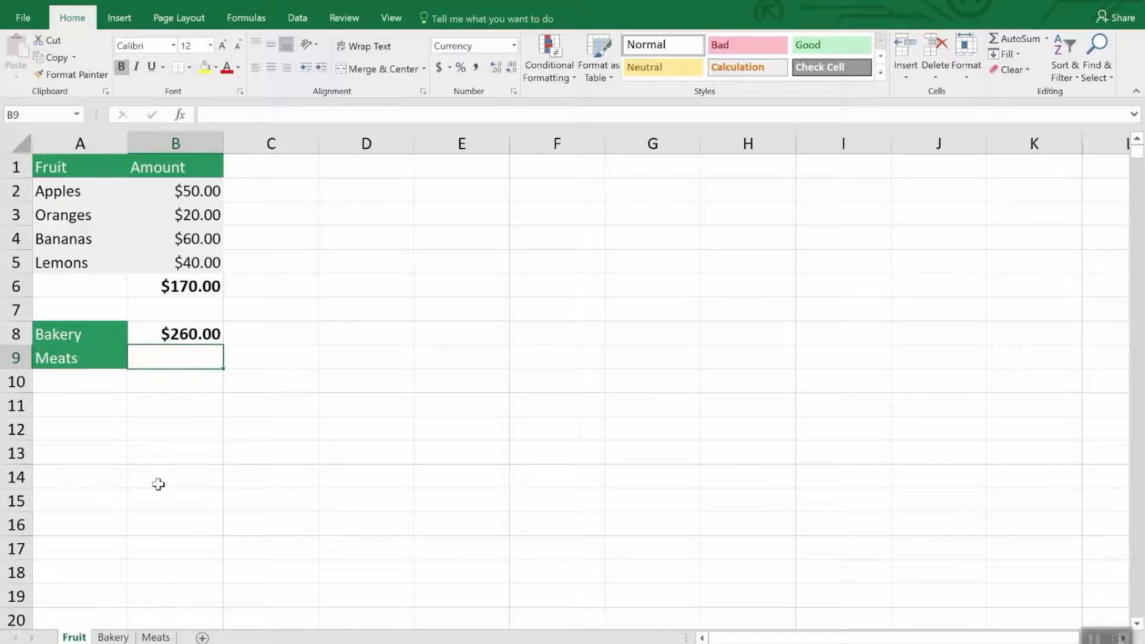
Enter a SUM formula in cell B9 that adds the Chicken and Fish amounts, cells B3 and B5 of the Meats sheet
text(=sum()
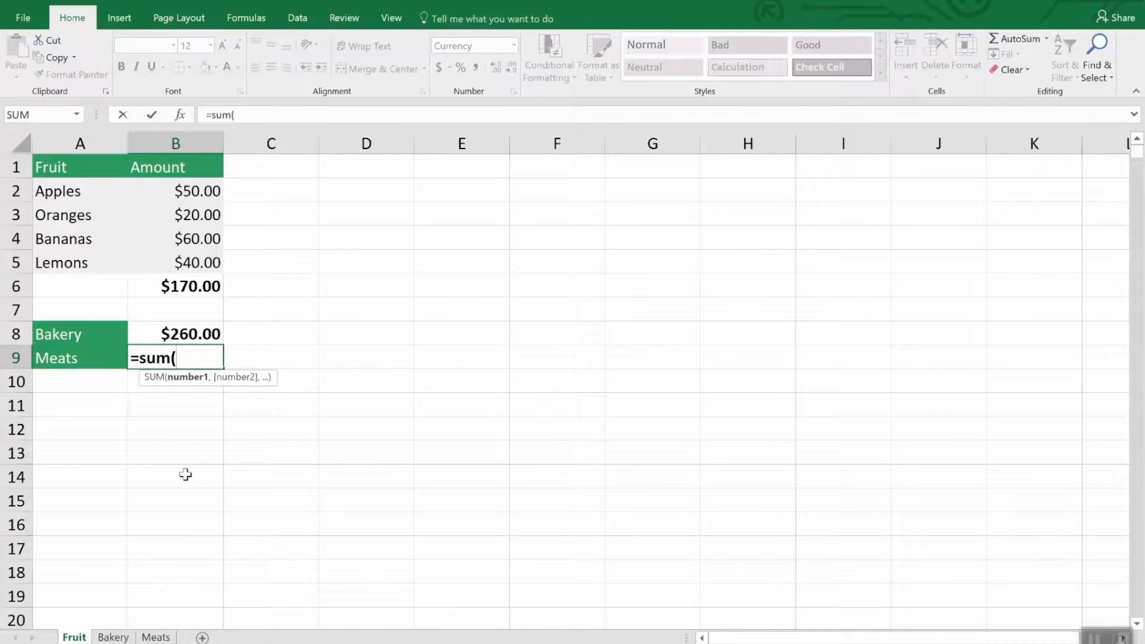
click(169, 637)
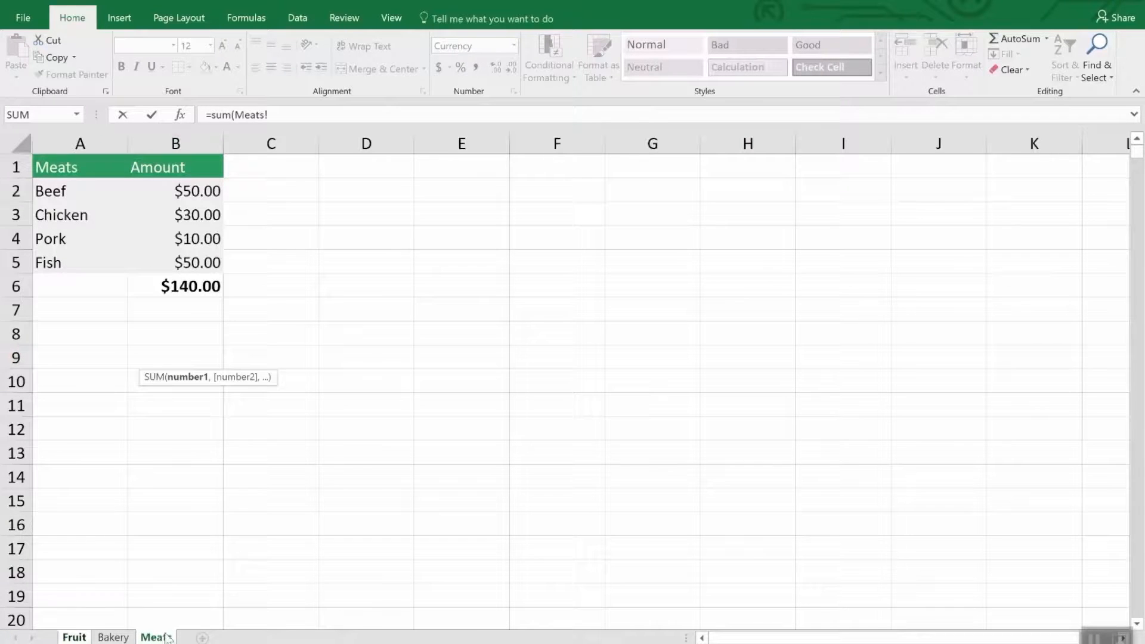
click(203, 215)
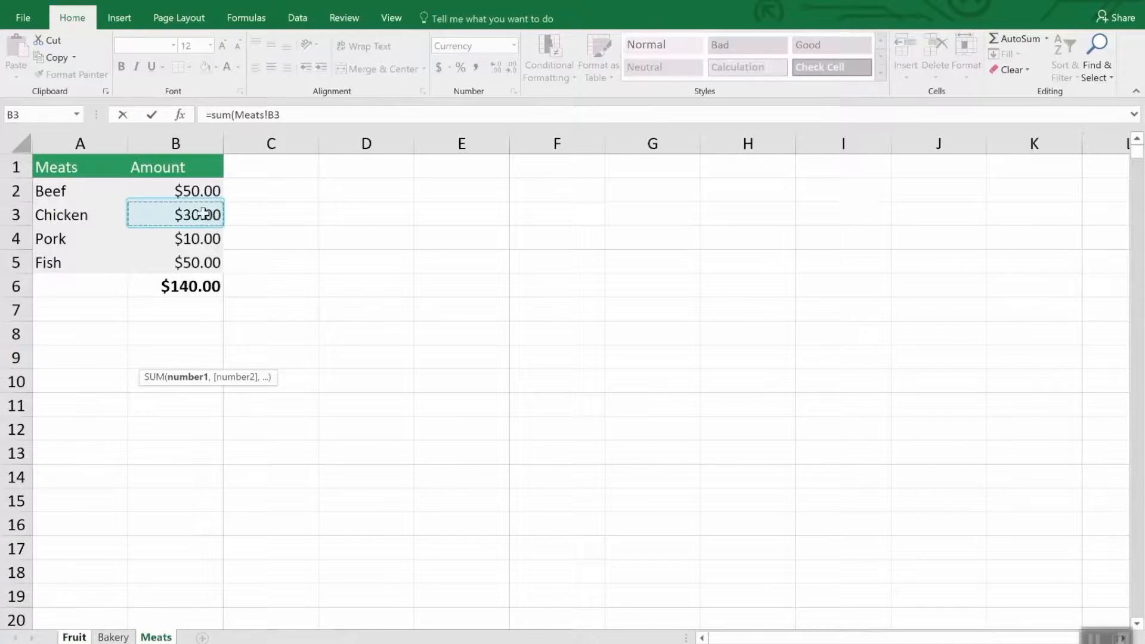
text(,)
click(206, 262)
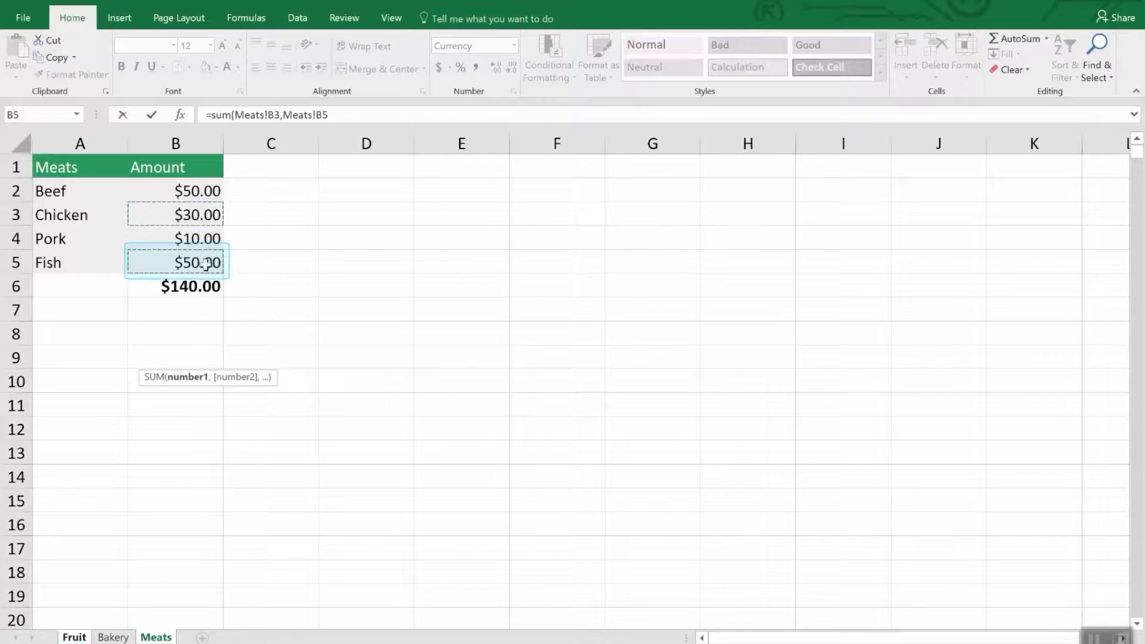
key(Return)
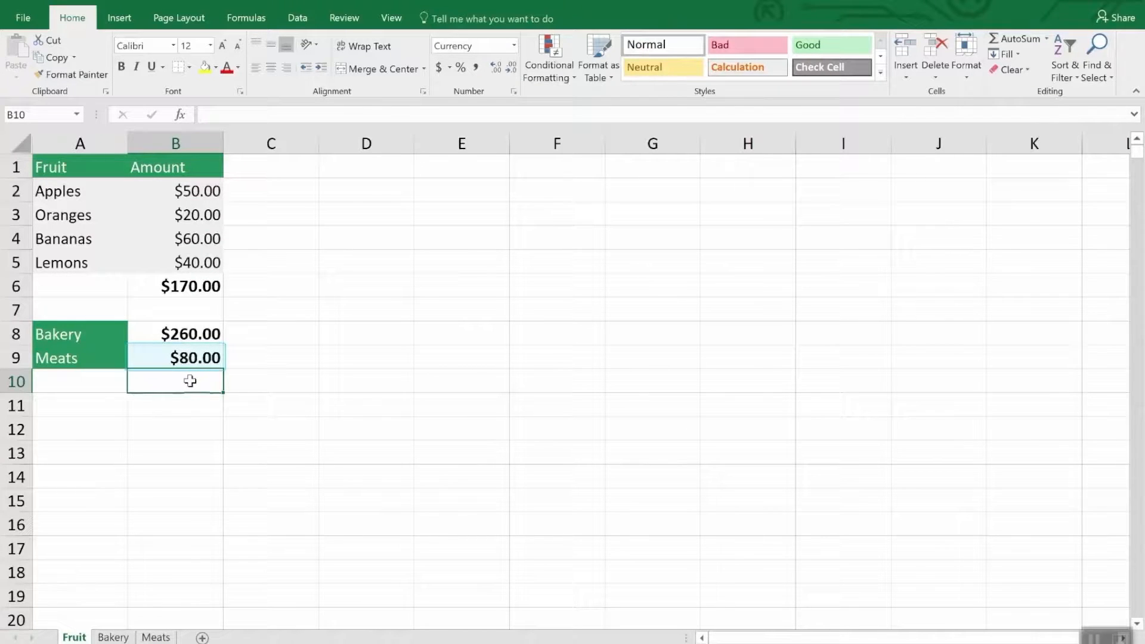
Examine the Bakery sheet reference in the formula of cell B8 and compare it with the Bakery and Meats sheets
click(192, 336)
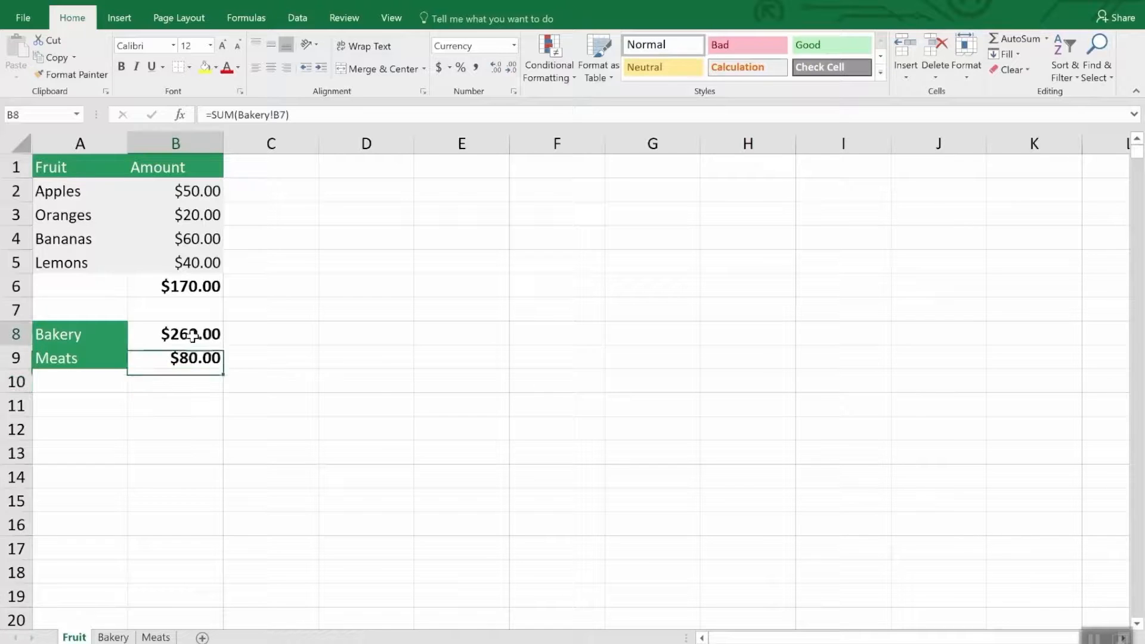
click(315, 115)
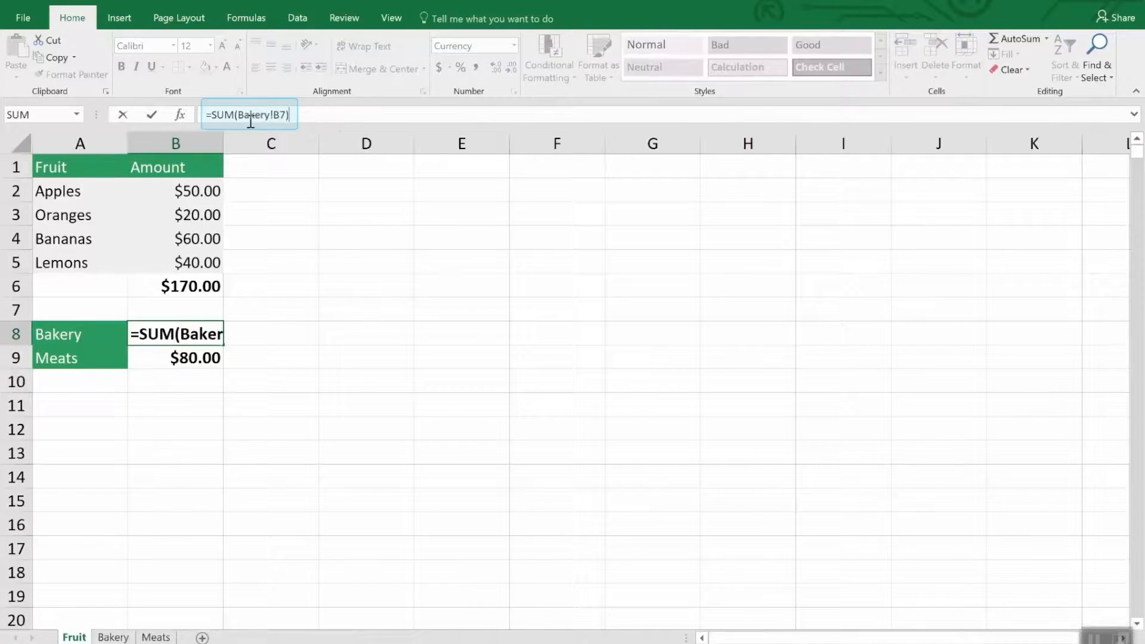
drag(276, 115, 239, 113)
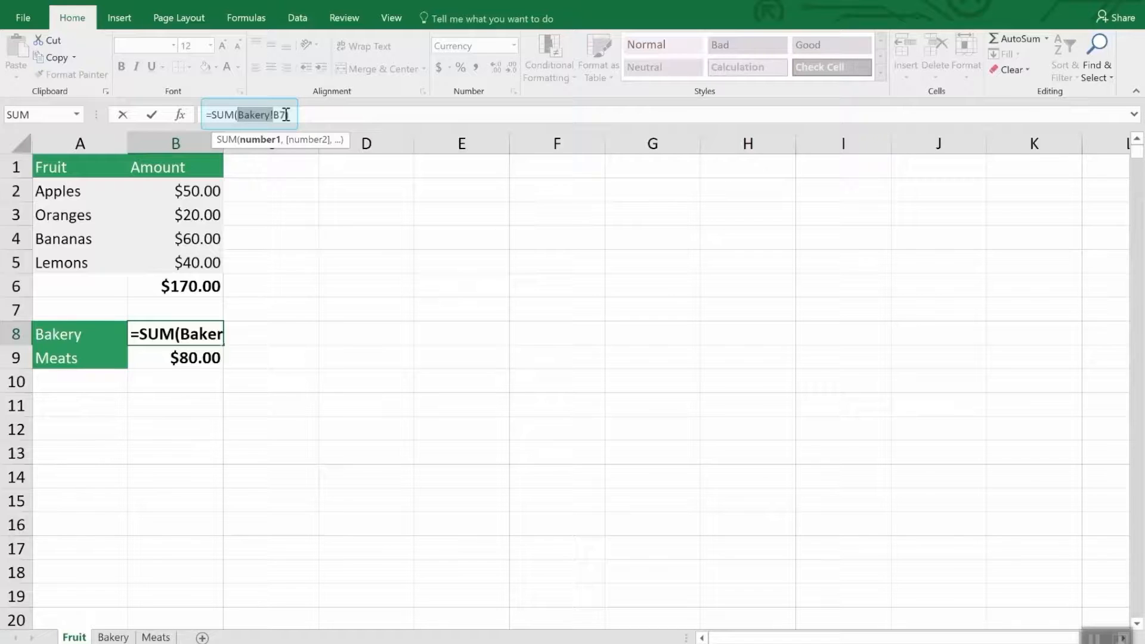
text())
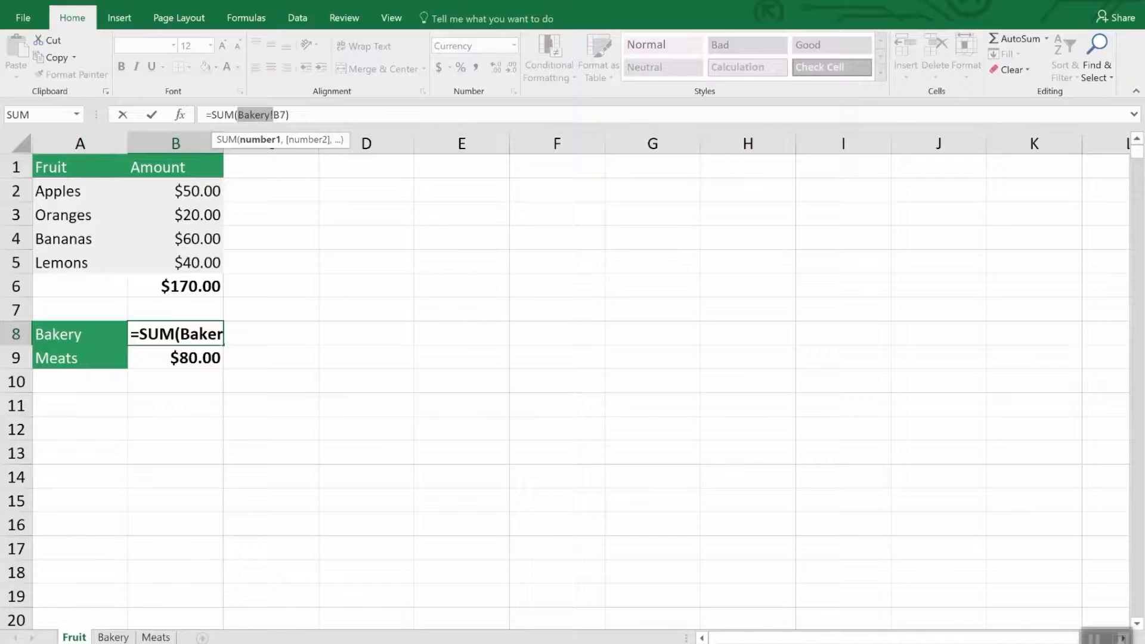
click(109, 637)
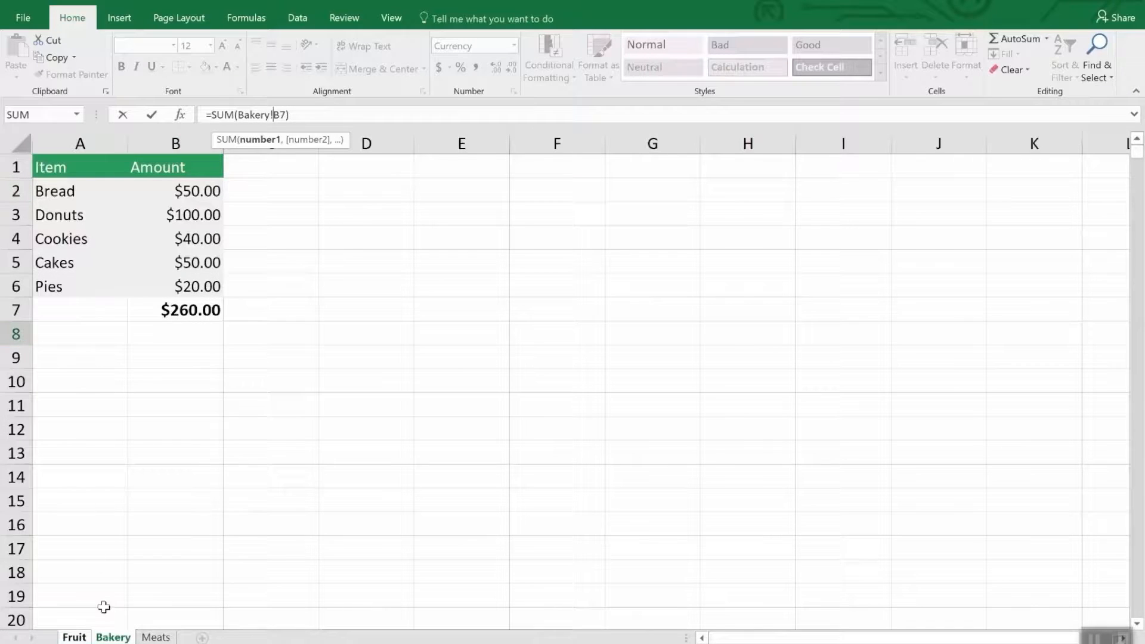
click(155, 637)
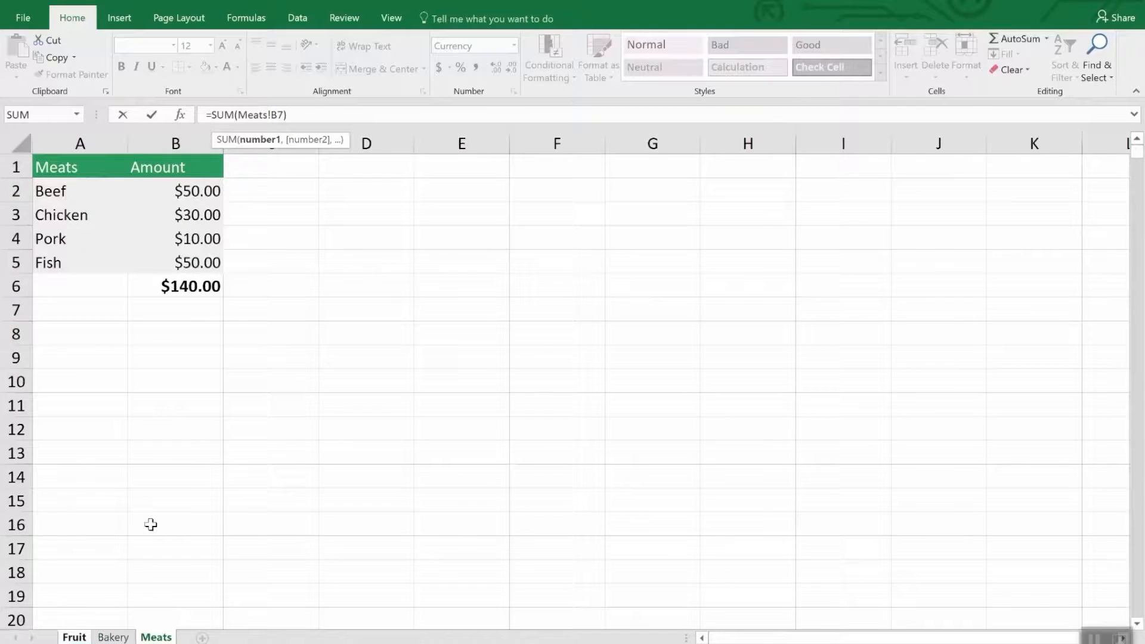
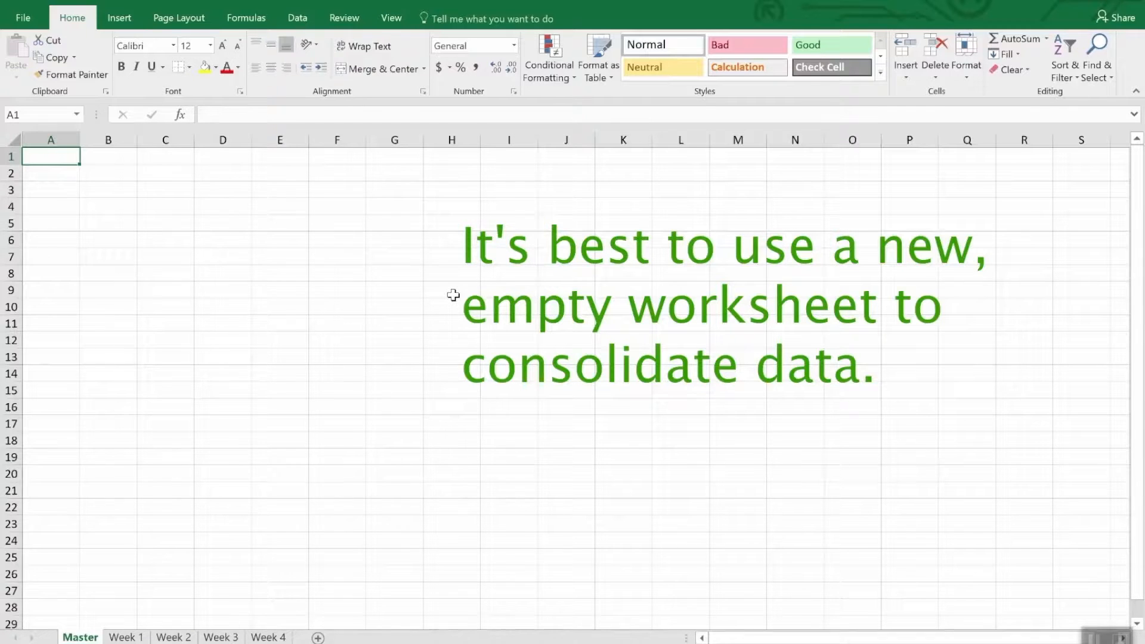
Start the Consolidate tool at cell A1 of the empty Master sheet with Sum as the function
click(299, 17)
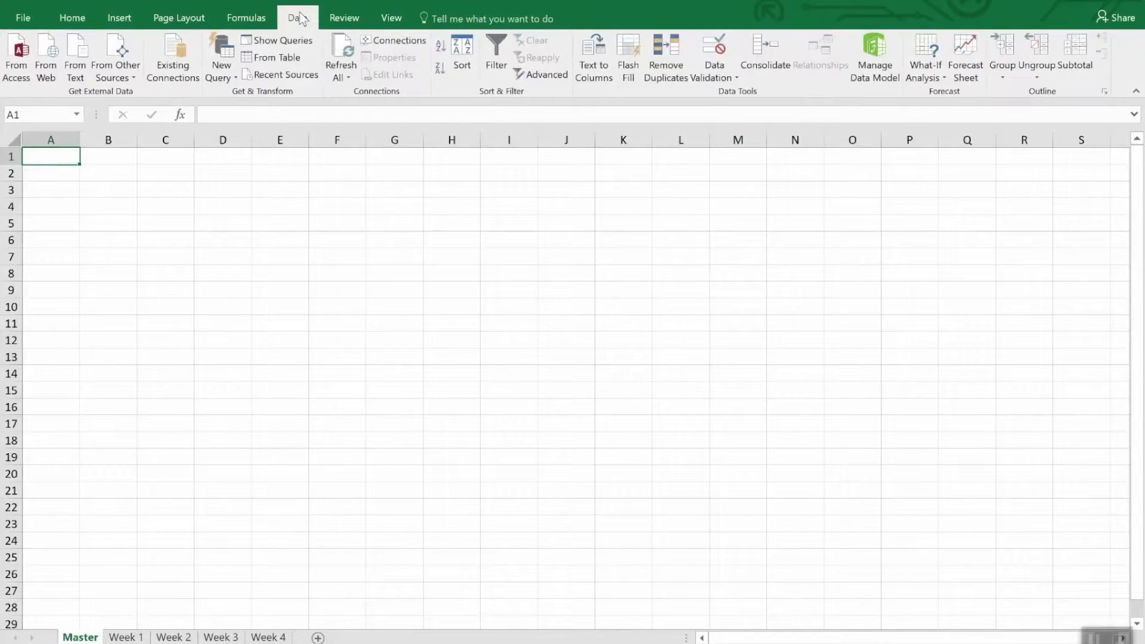
click(763, 50)
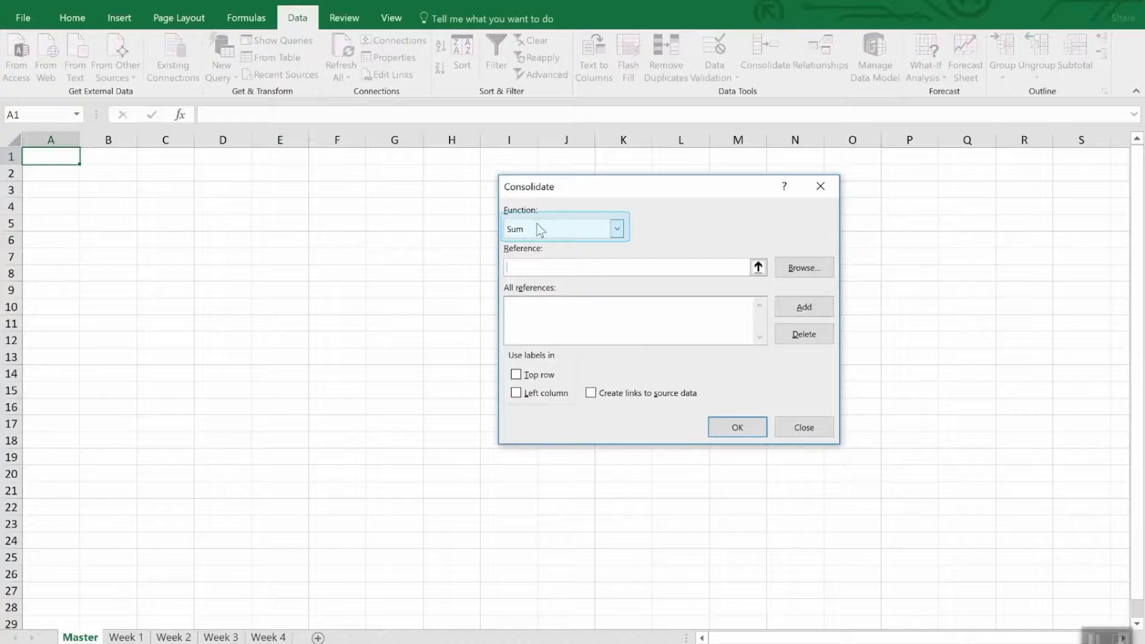
click(619, 229)
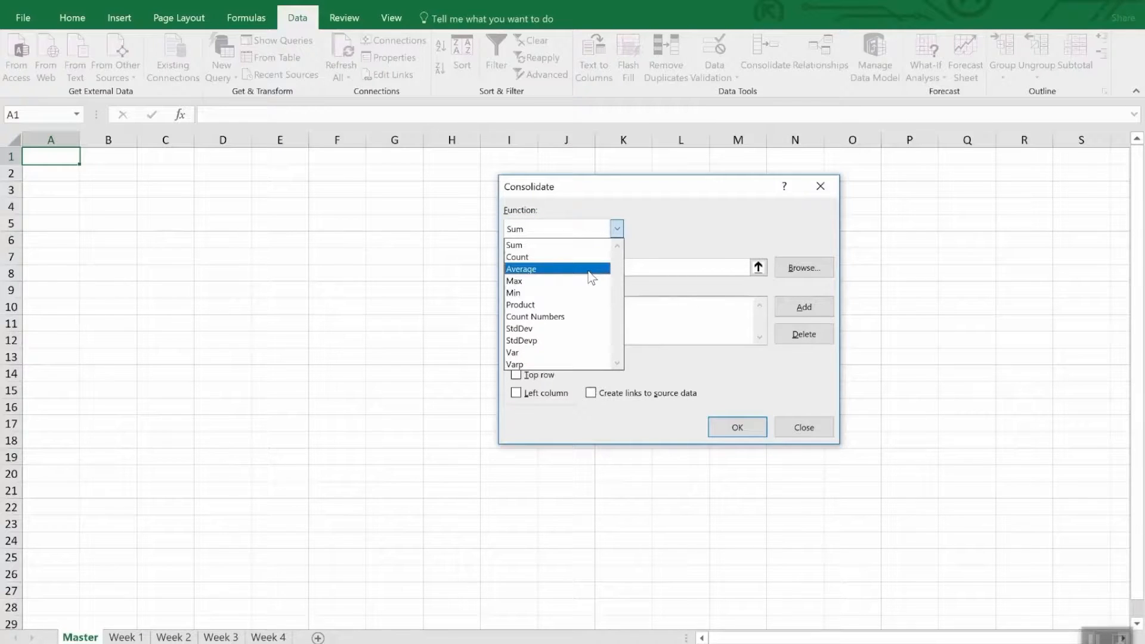
click(685, 224)
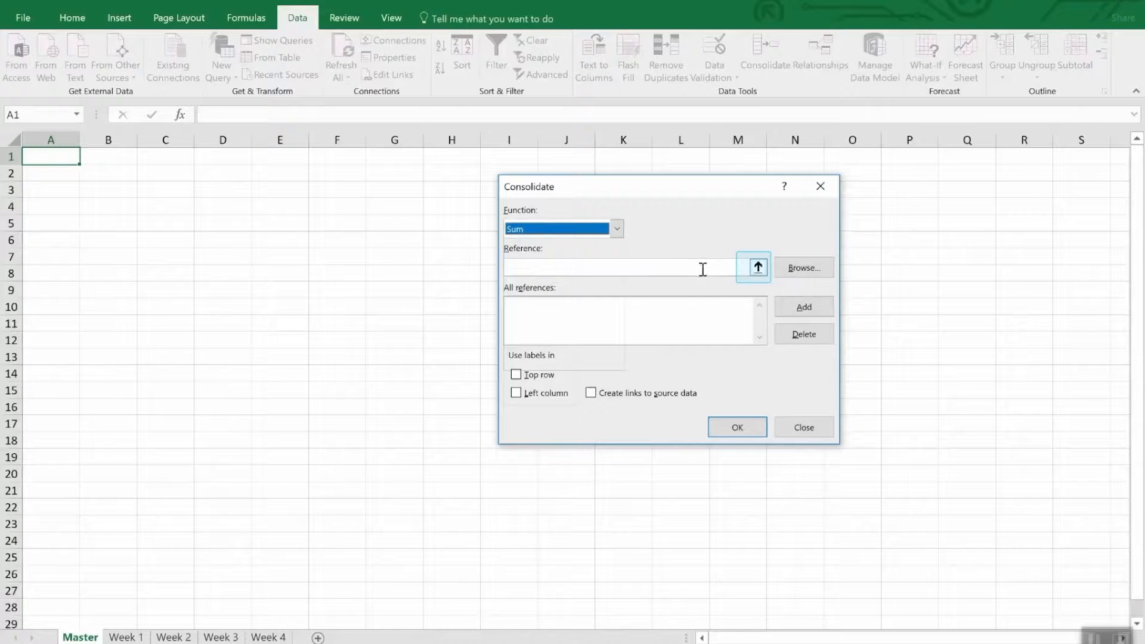
Add the range A1:F6 of the Week 1 sheet to the consolidation references
click(758, 267)
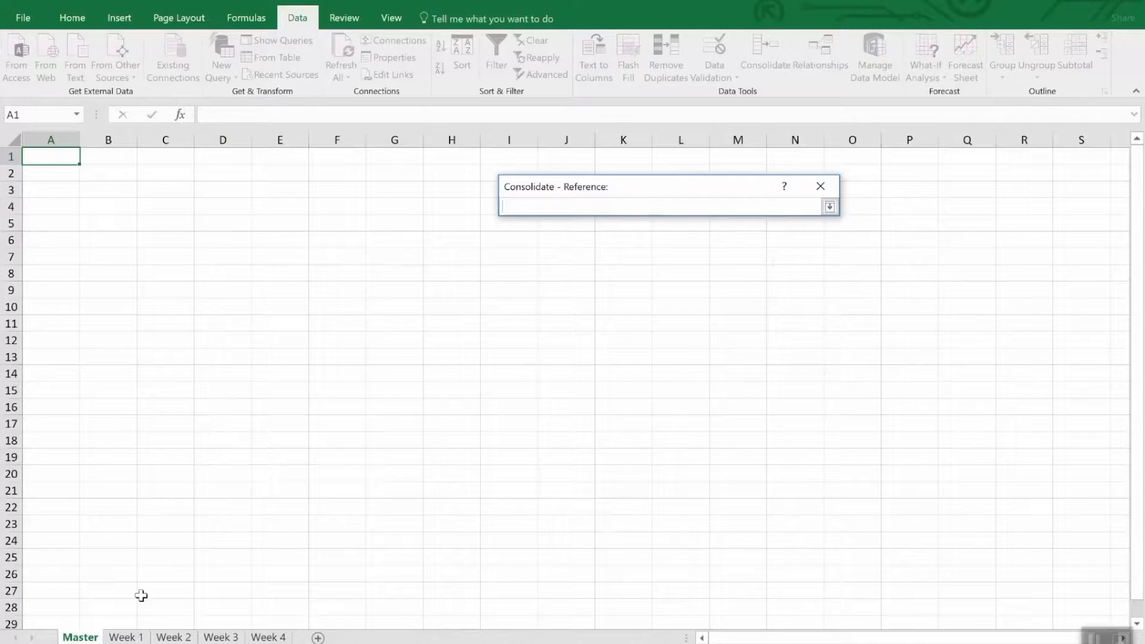
click(135, 637)
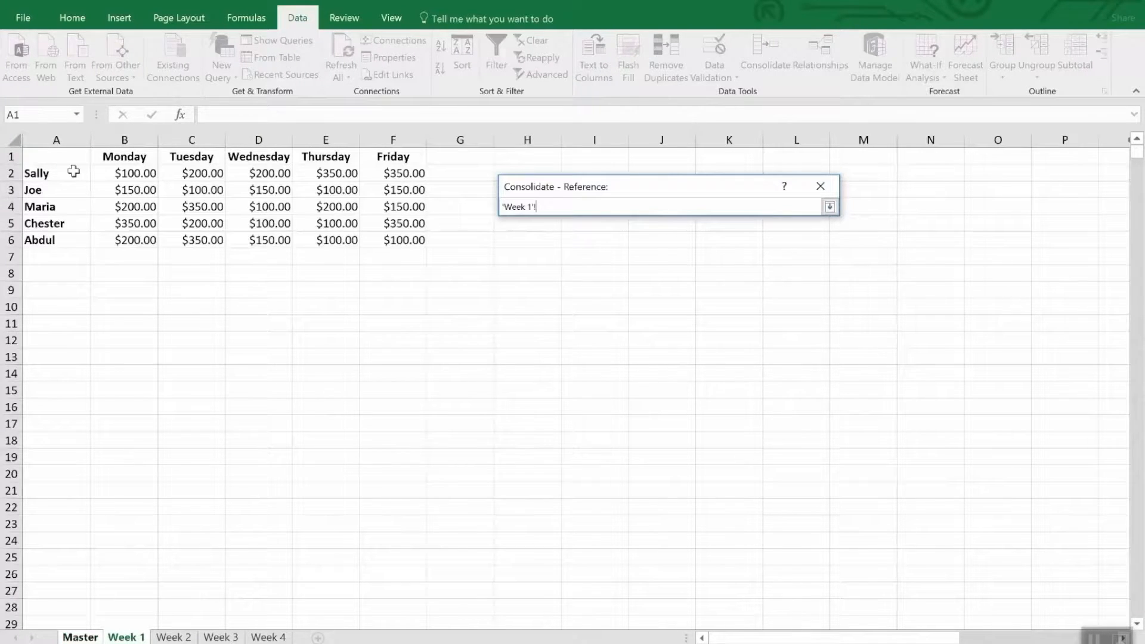
drag(56, 156, 406, 241)
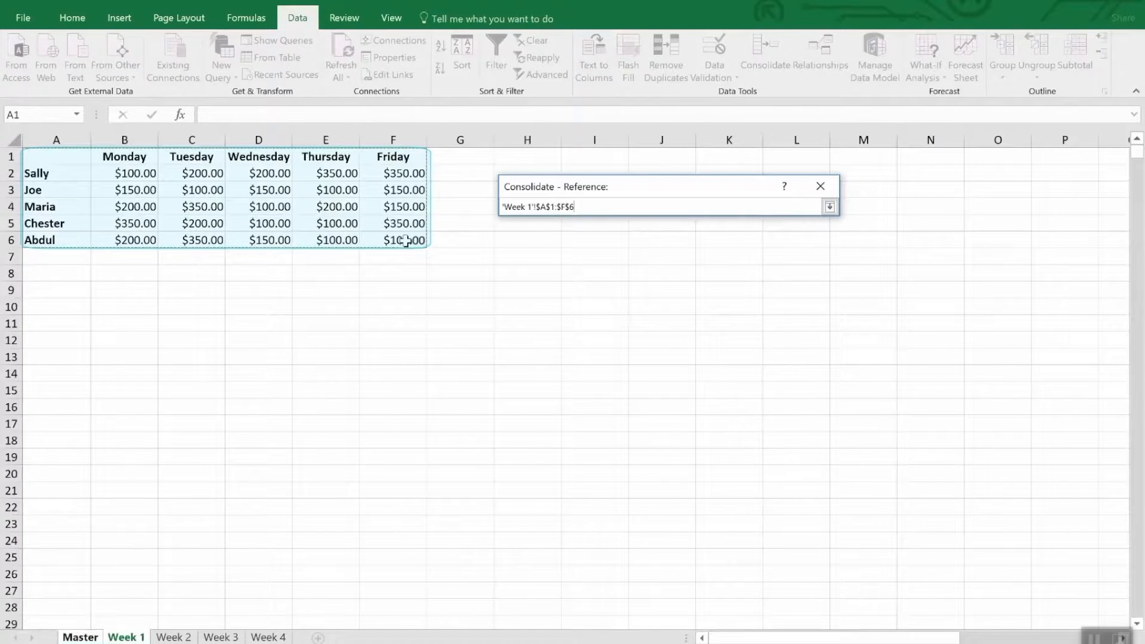
click(830, 207)
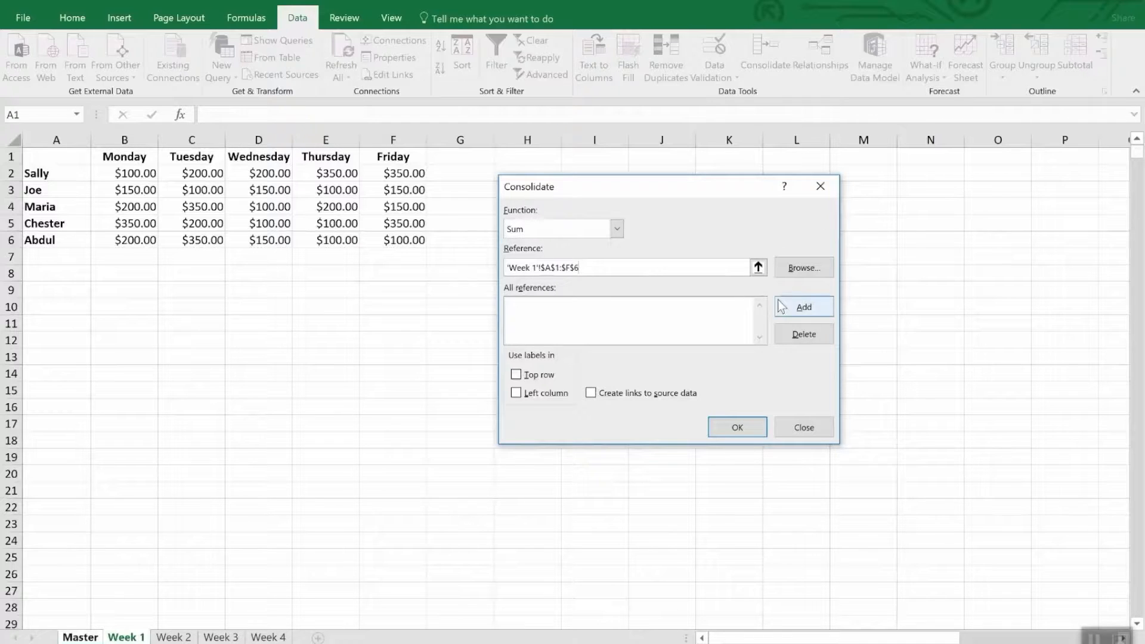
click(795, 307)
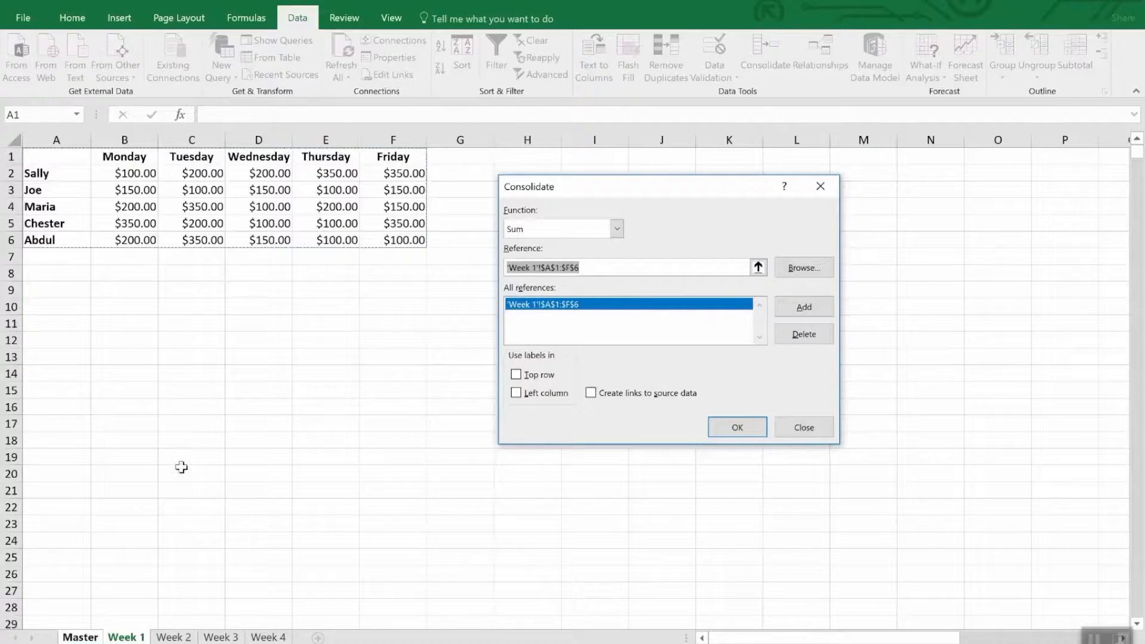
Add the range A1:F6 of the Week 2, Week 3 and Week 4 sheets to the consolidation references
click(182, 638)
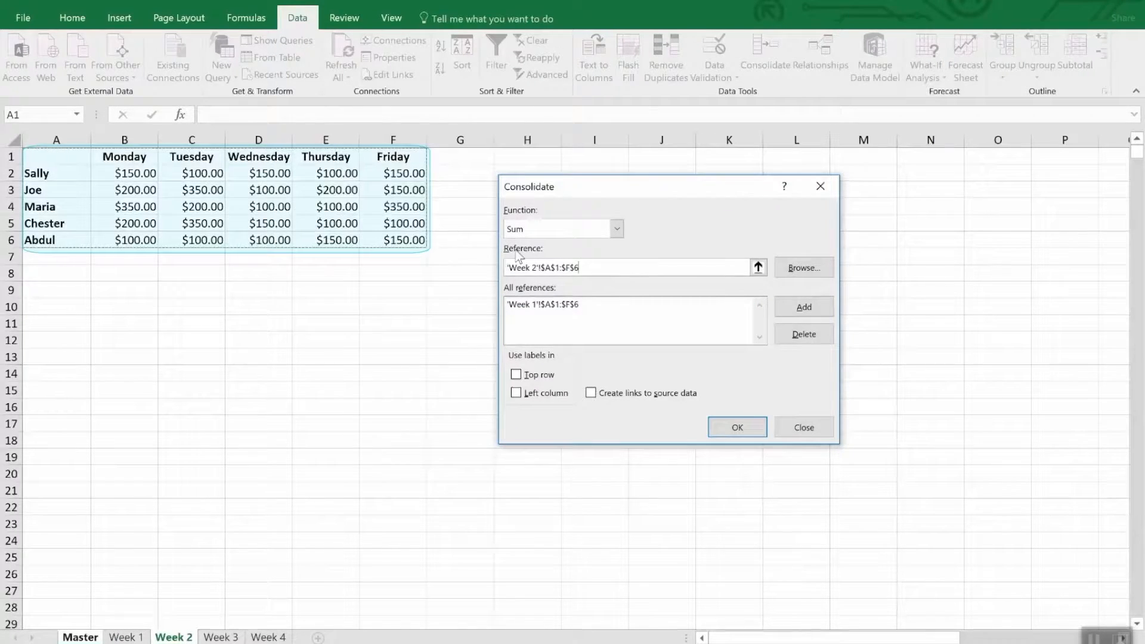
click(796, 309)
click(220, 636)
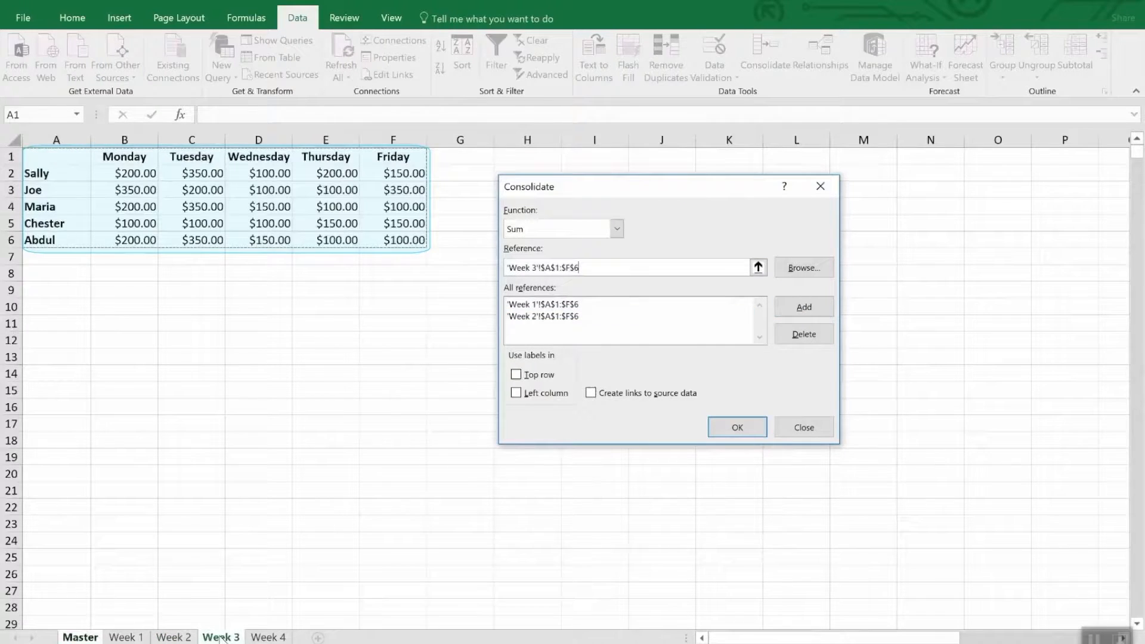
click(802, 307)
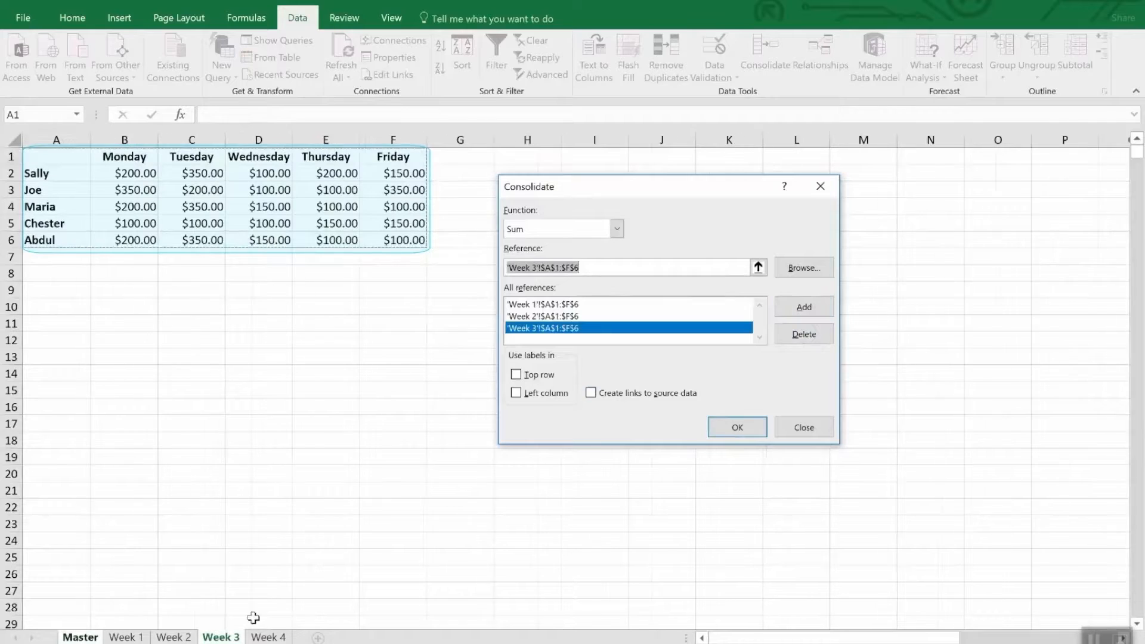
click(268, 637)
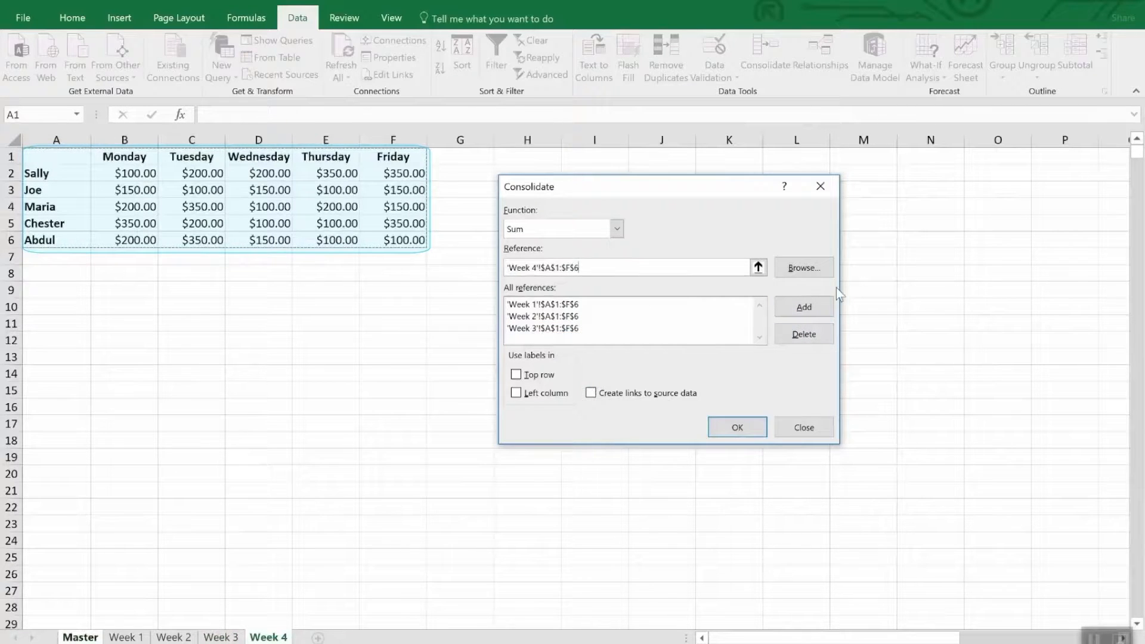
click(802, 307)
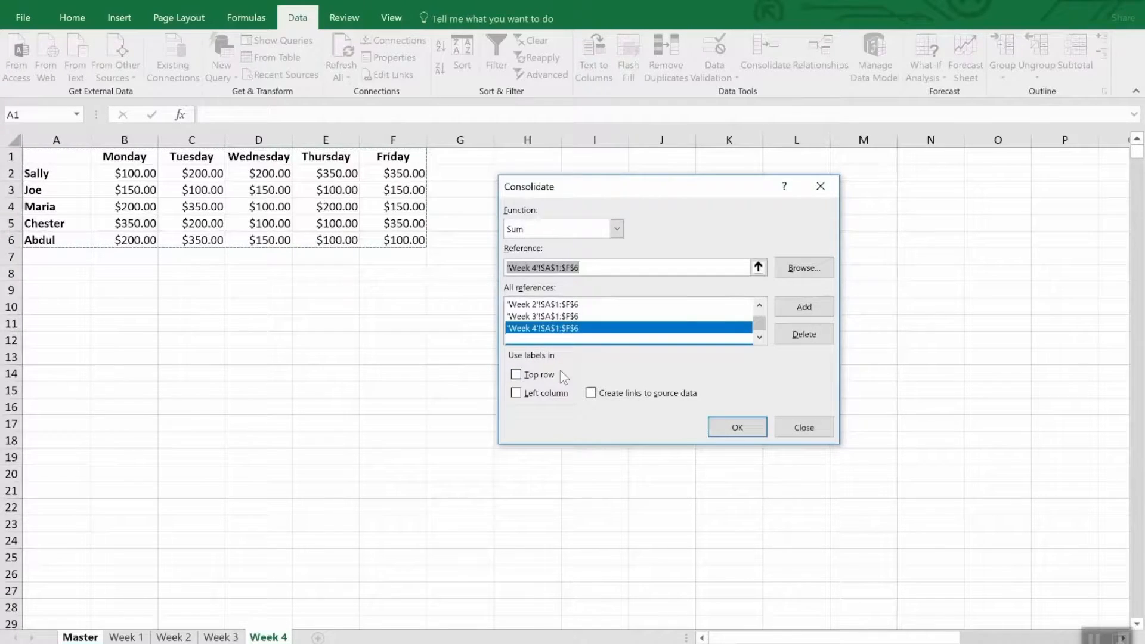
Consolidate the data using labels from the top row and left column, with links to the source data
click(545, 378)
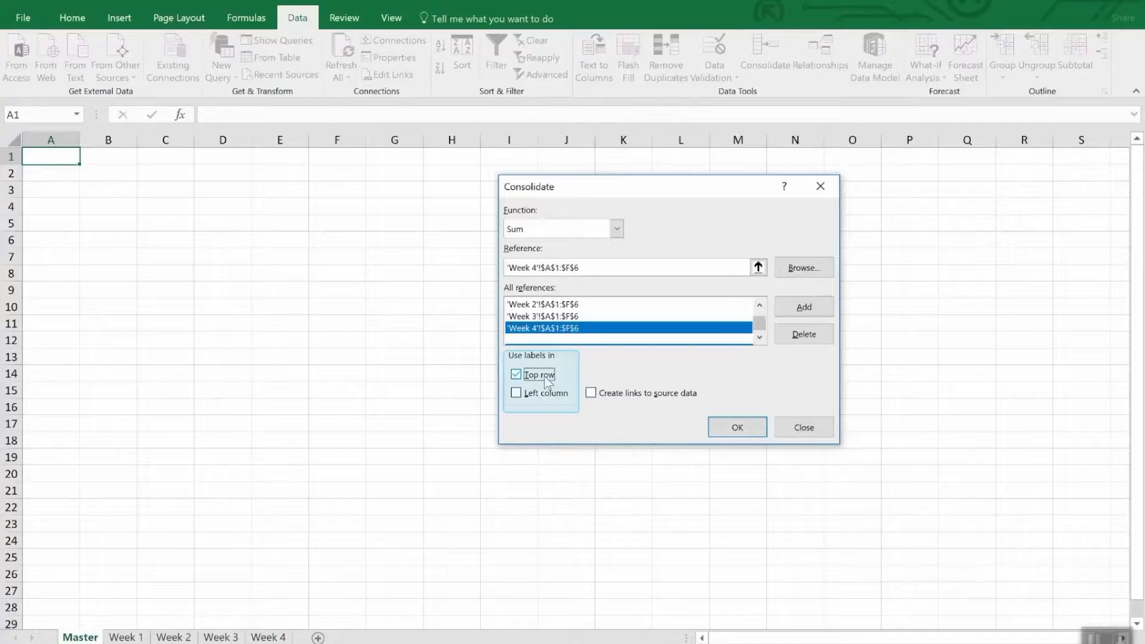
click(546, 396)
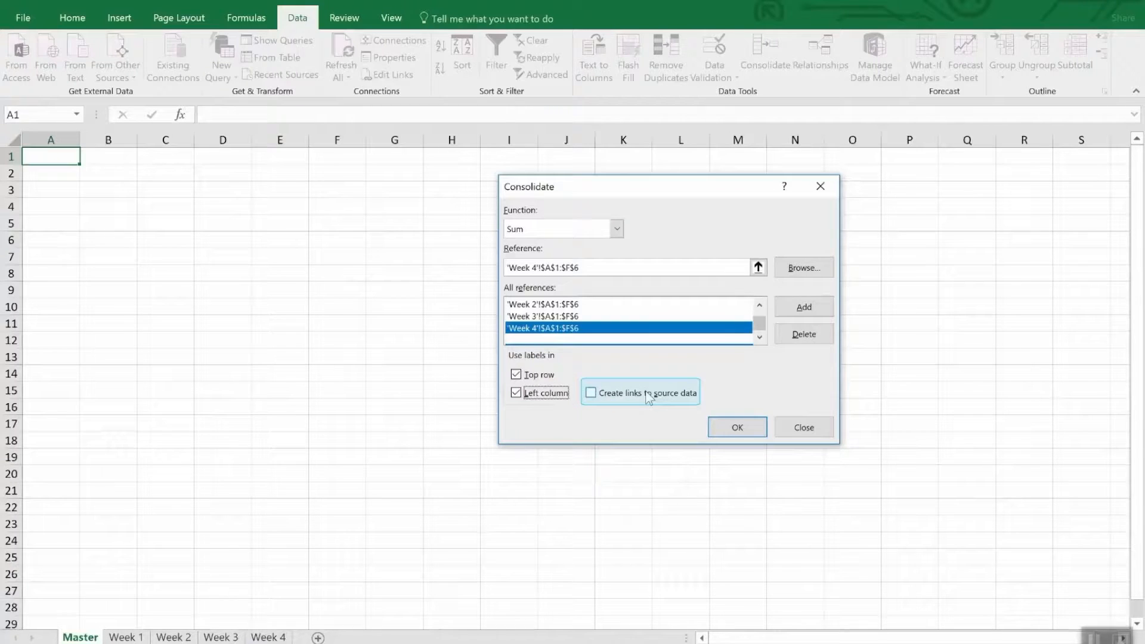
click(647, 398)
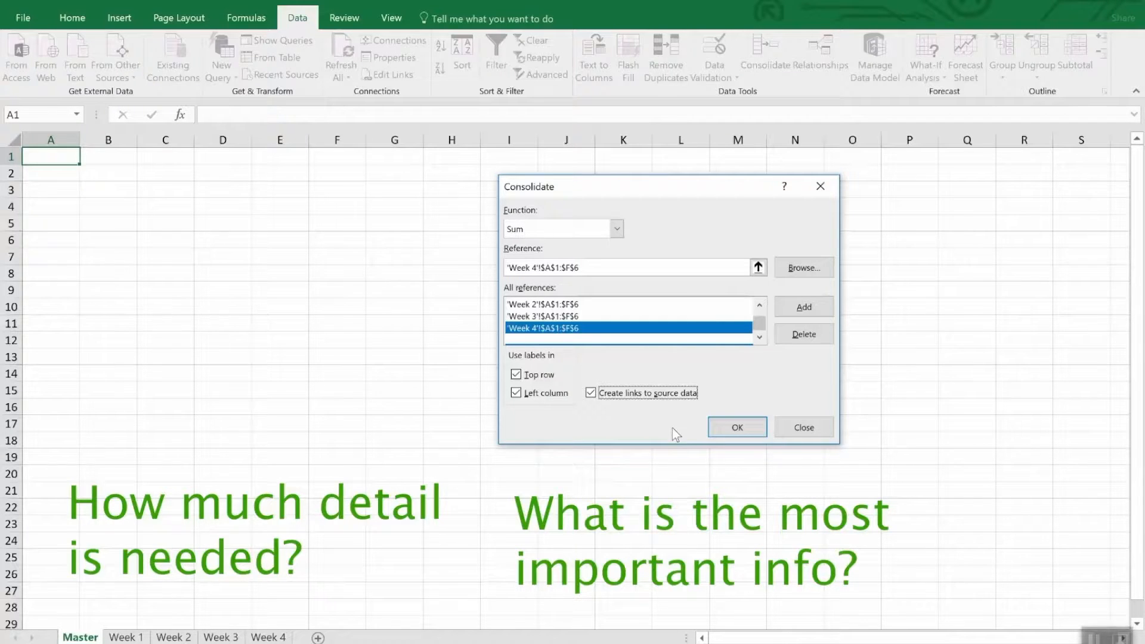
click(725, 429)
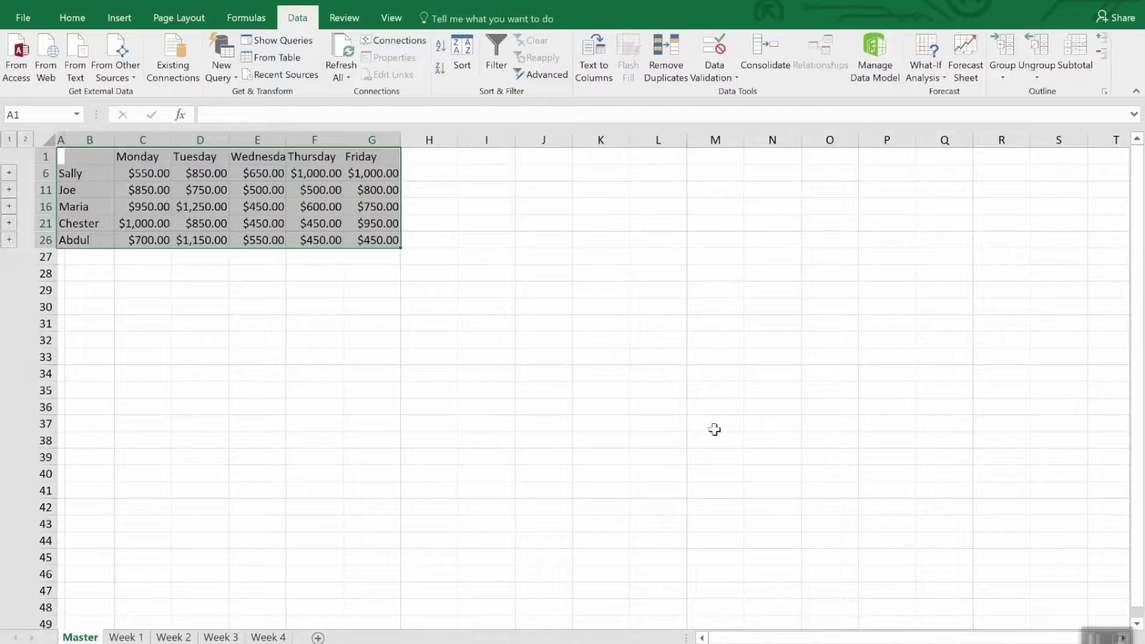
click(715, 429)
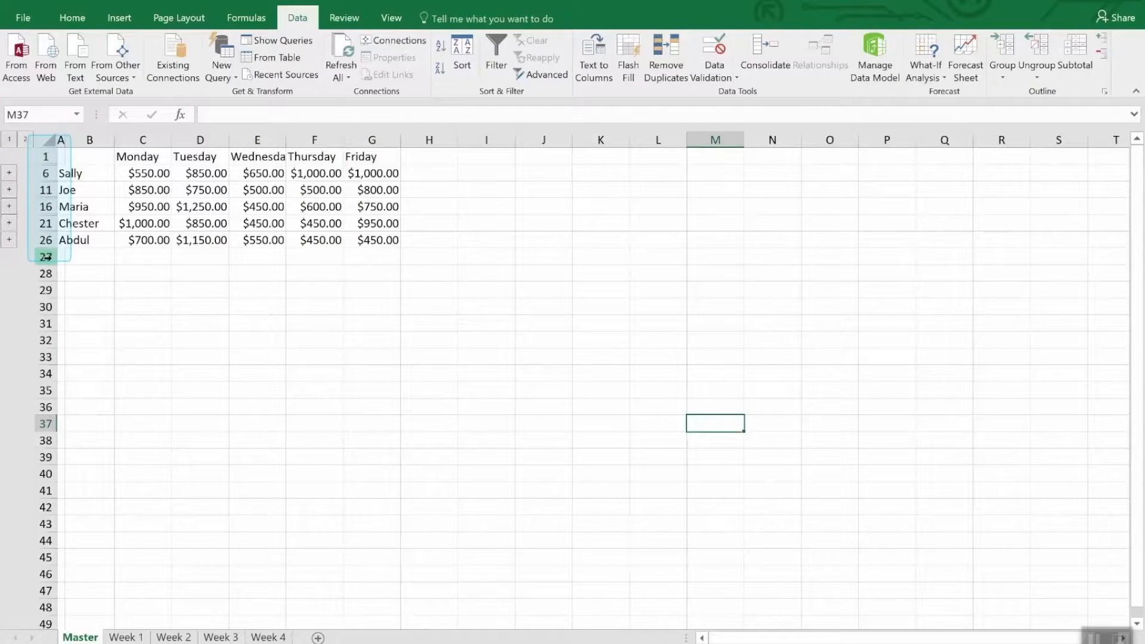
Unhide the hidden detail rows between rows 1 and 26 of the Master sheet
drag(46, 157, 43, 244)
right_click(42, 243)
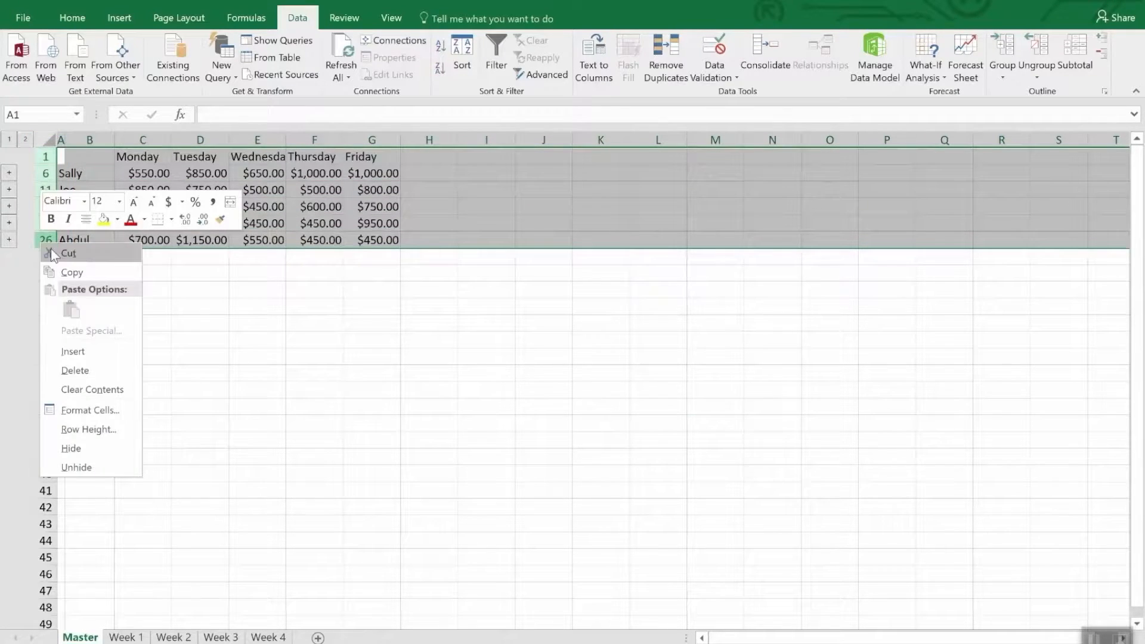
click(67, 467)
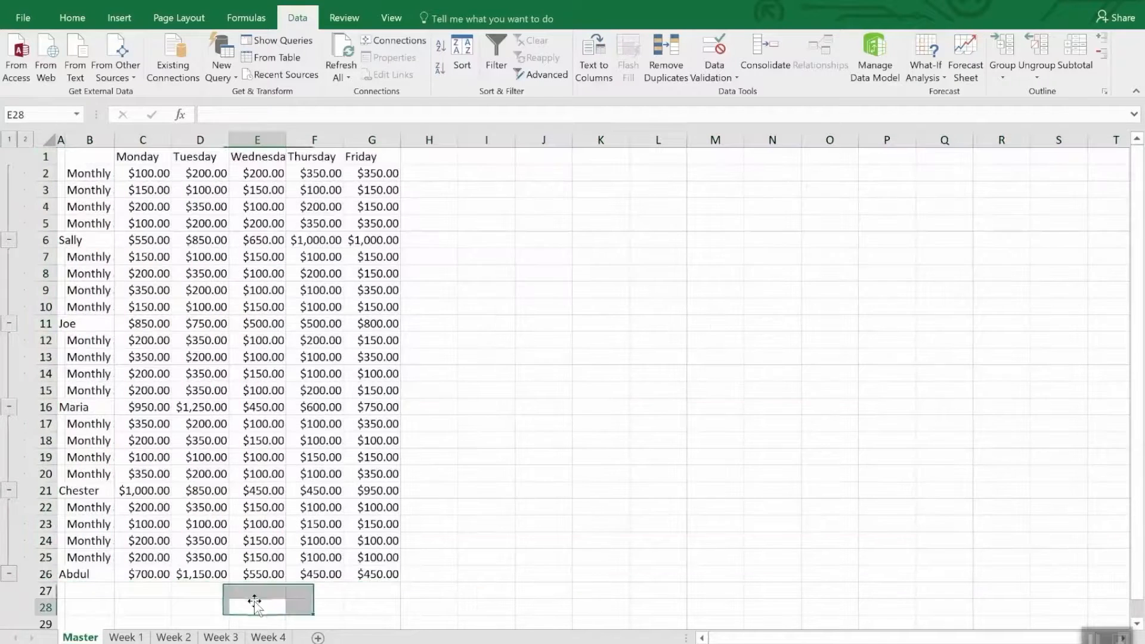
click(260, 606)
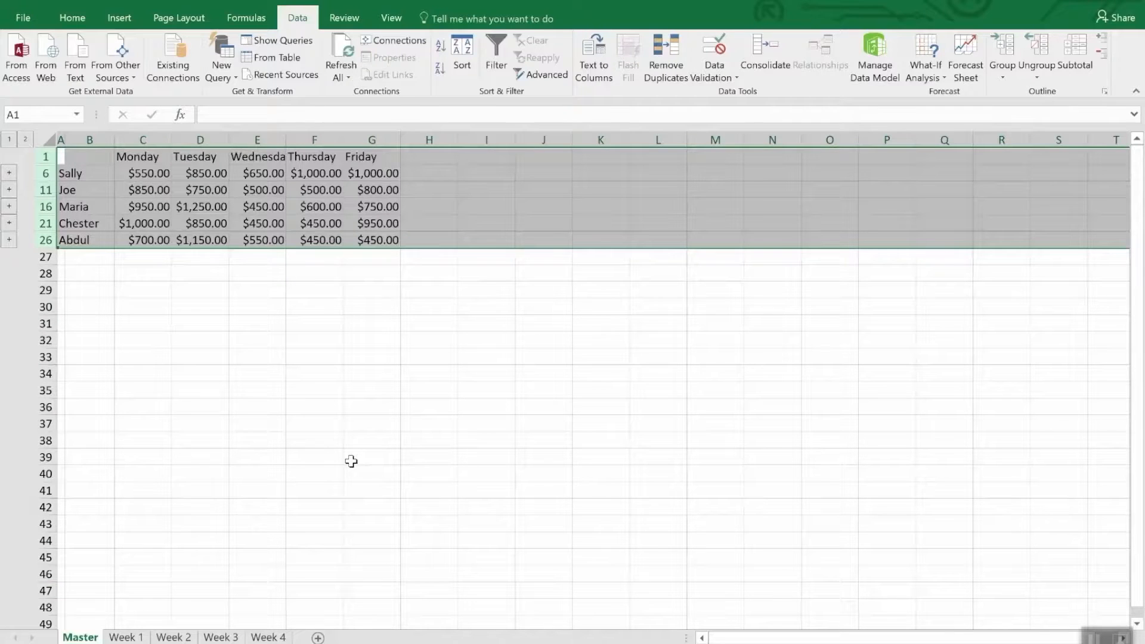
click(311, 310)
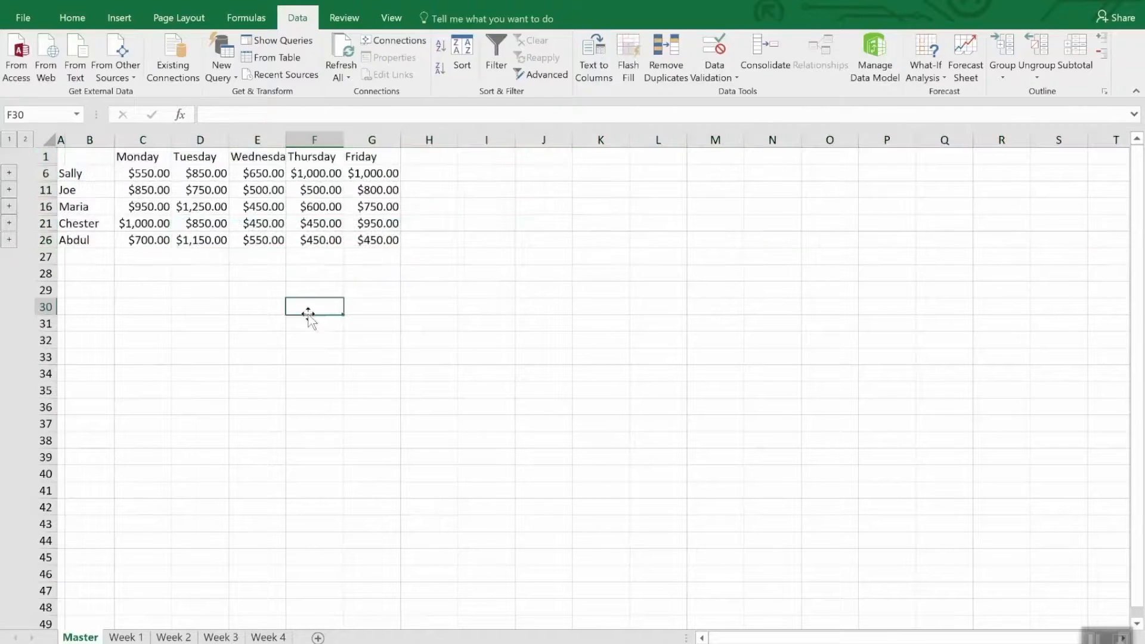
Set the Thursday amount in cell E2 of the Week 4 sheet to 3500 and check the linked total in Master cell F6
click(333, 174)
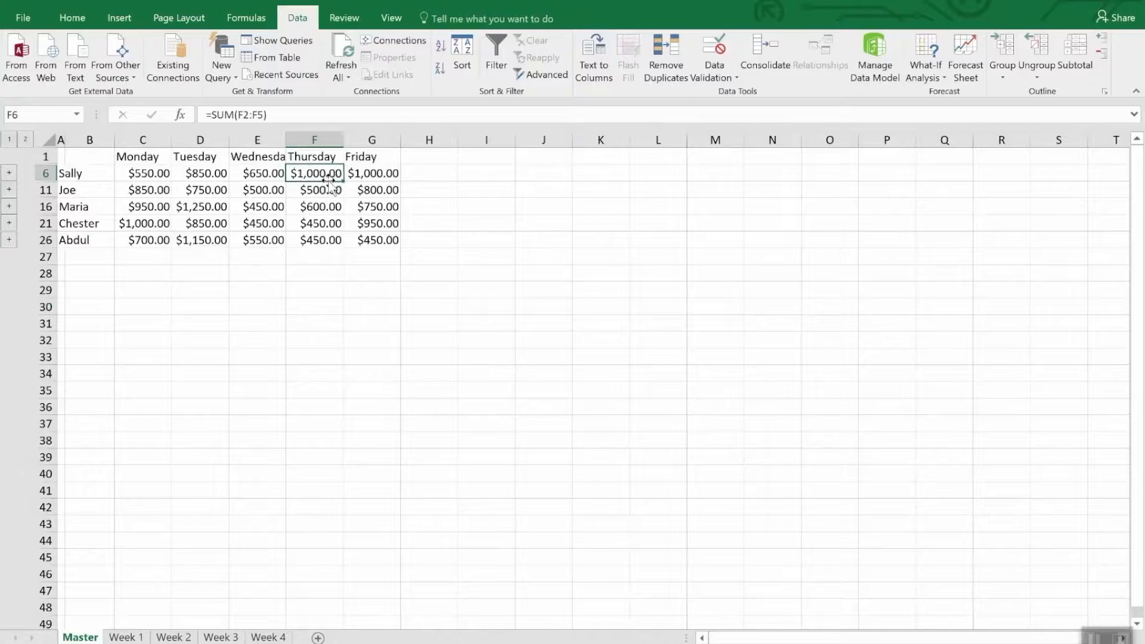
click(262, 638)
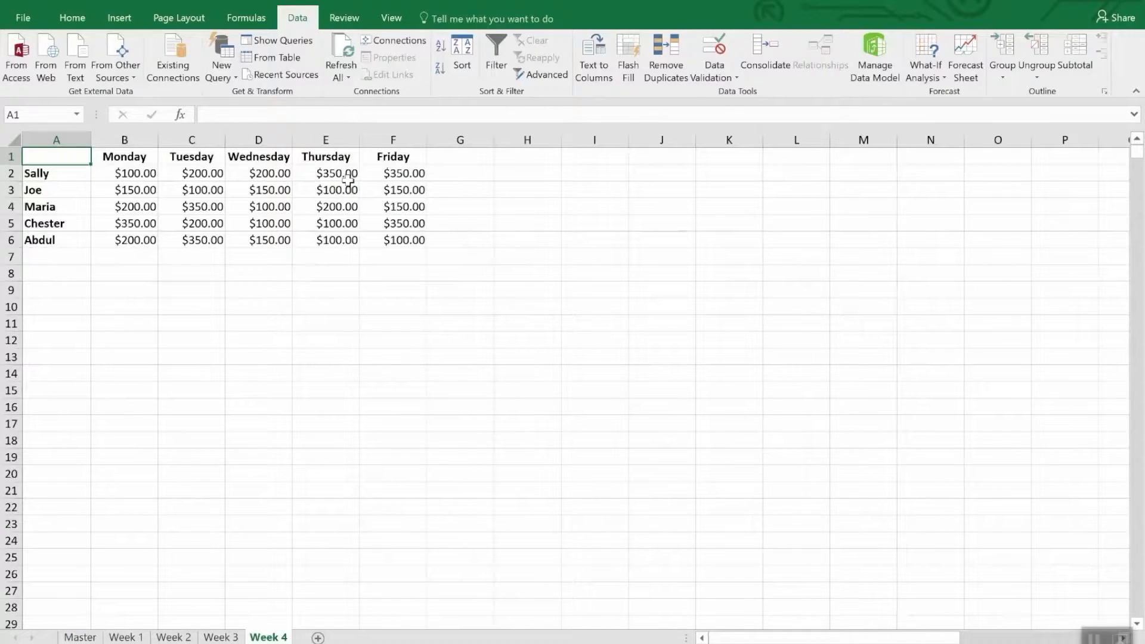
click(339, 173)
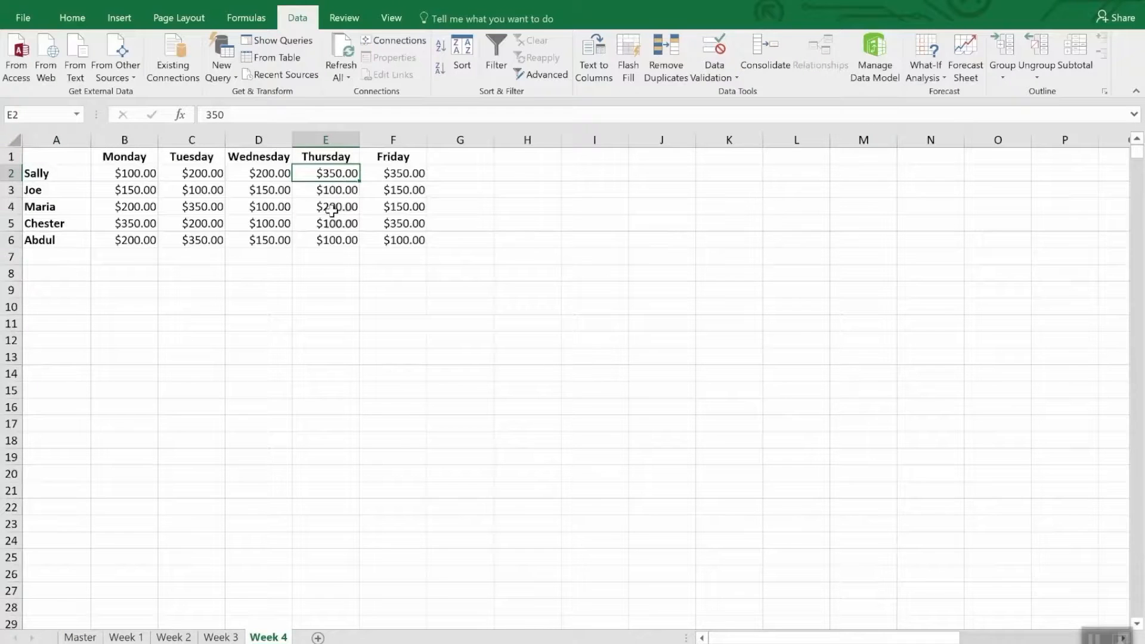
text(35)
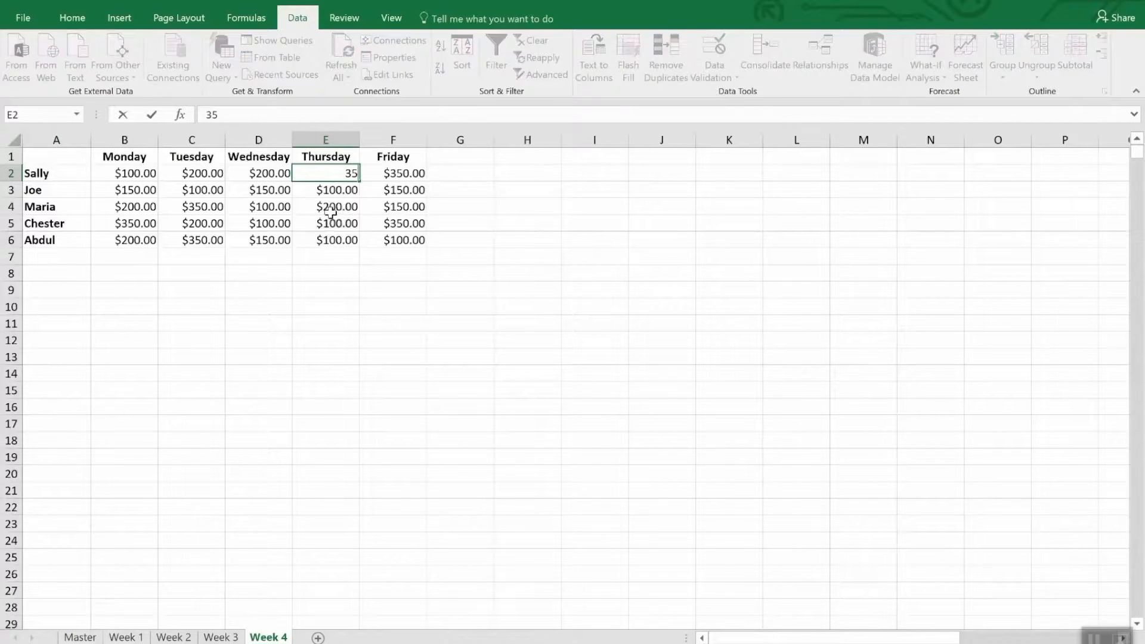
text(00.)
key(Return)
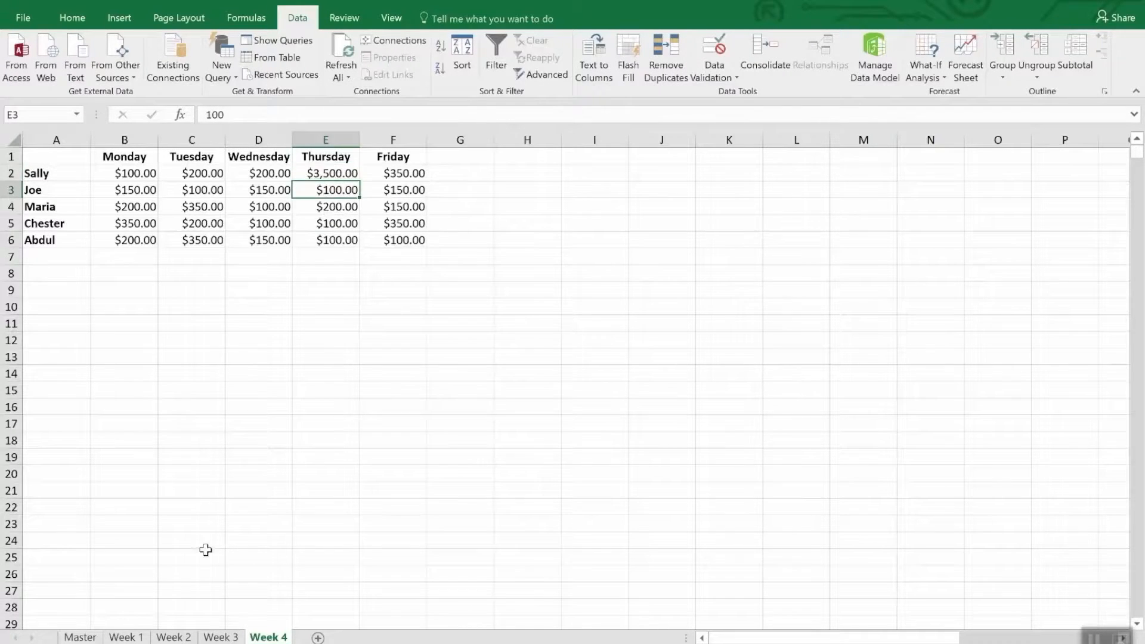
click(84, 637)
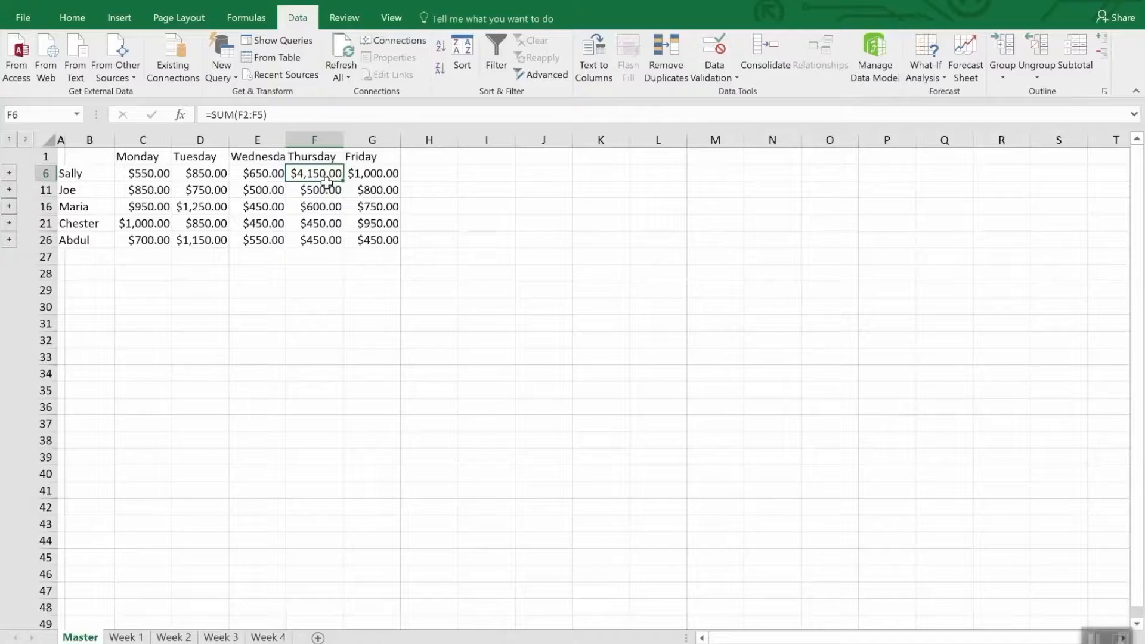
click(773, 50)
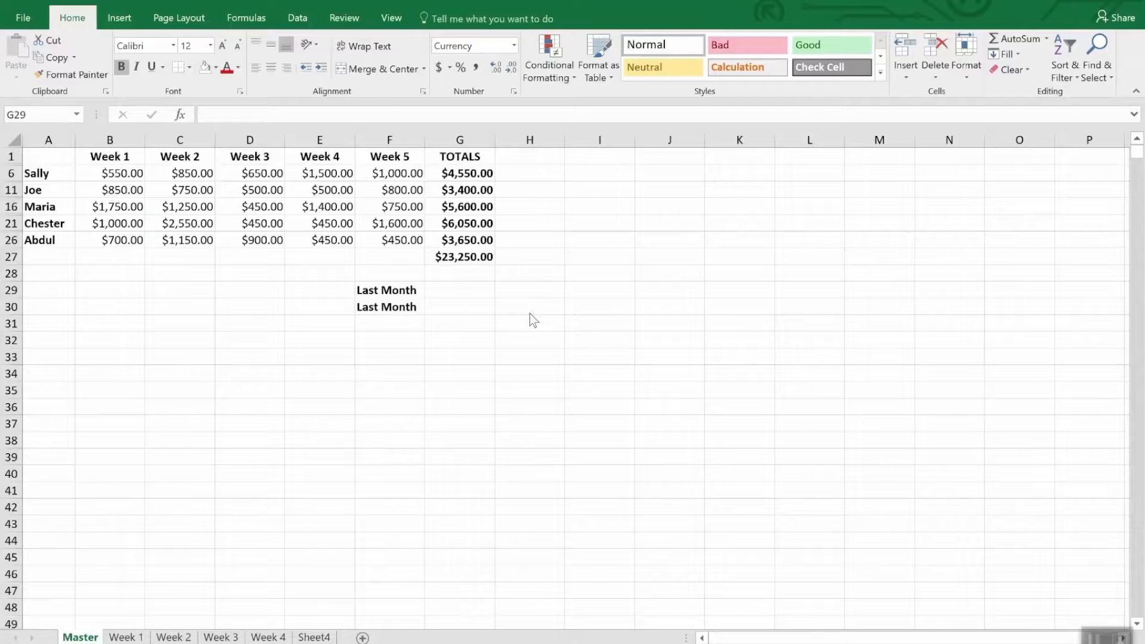
Enter a formula in cell G29 that links to cell G47 on the Master sheet of Monthly Sales.xlsx, and check its reference
click(441, 289)
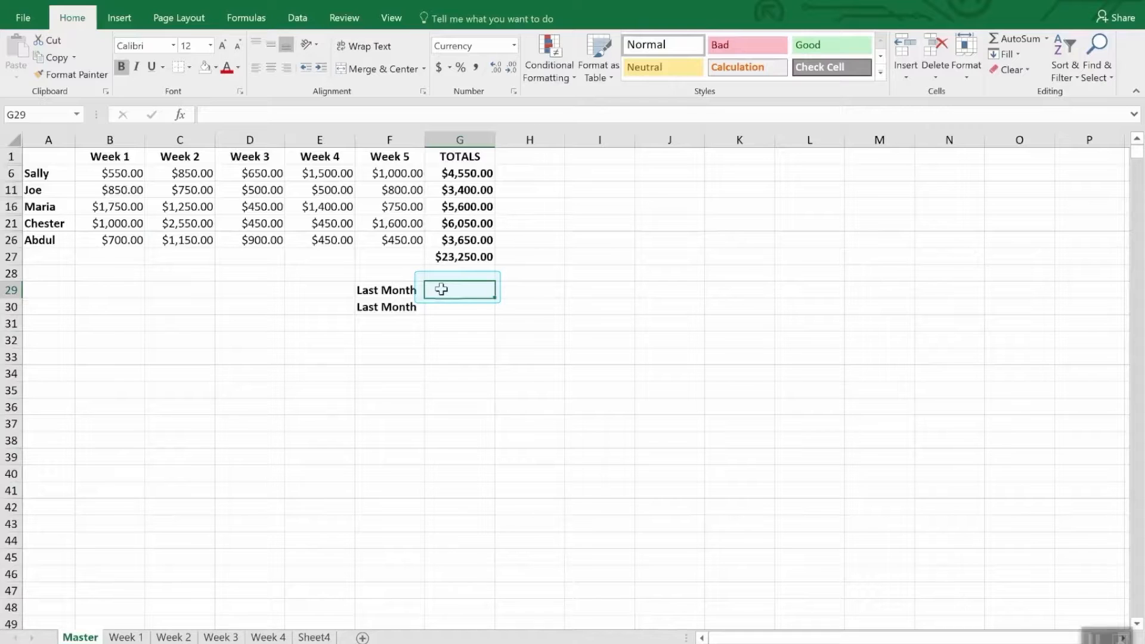
text(=)
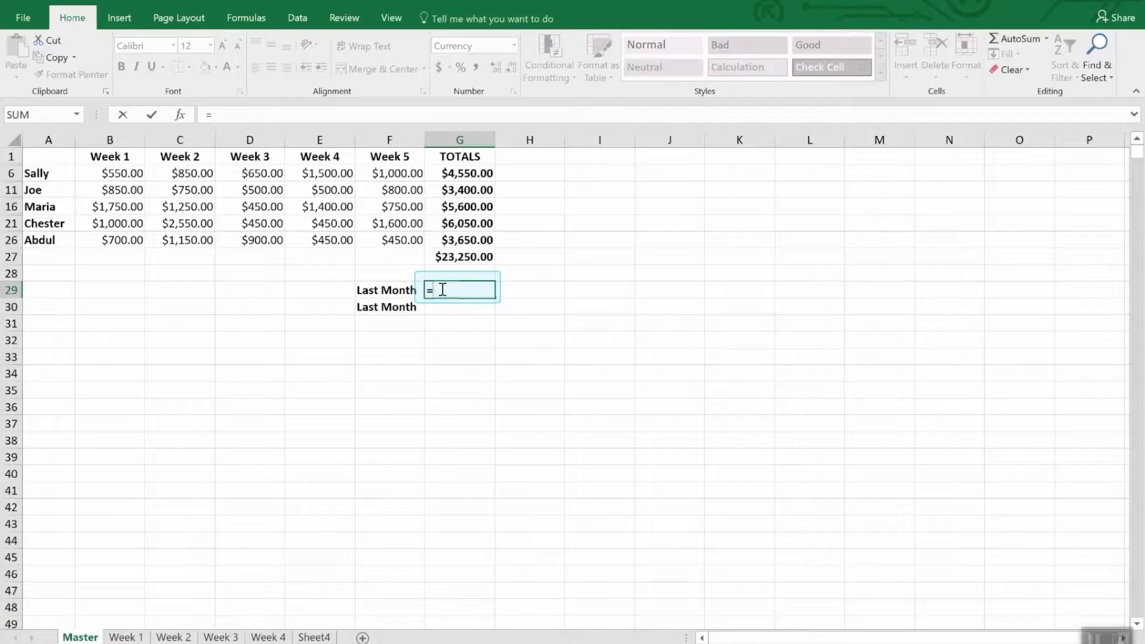
click(391, 17)
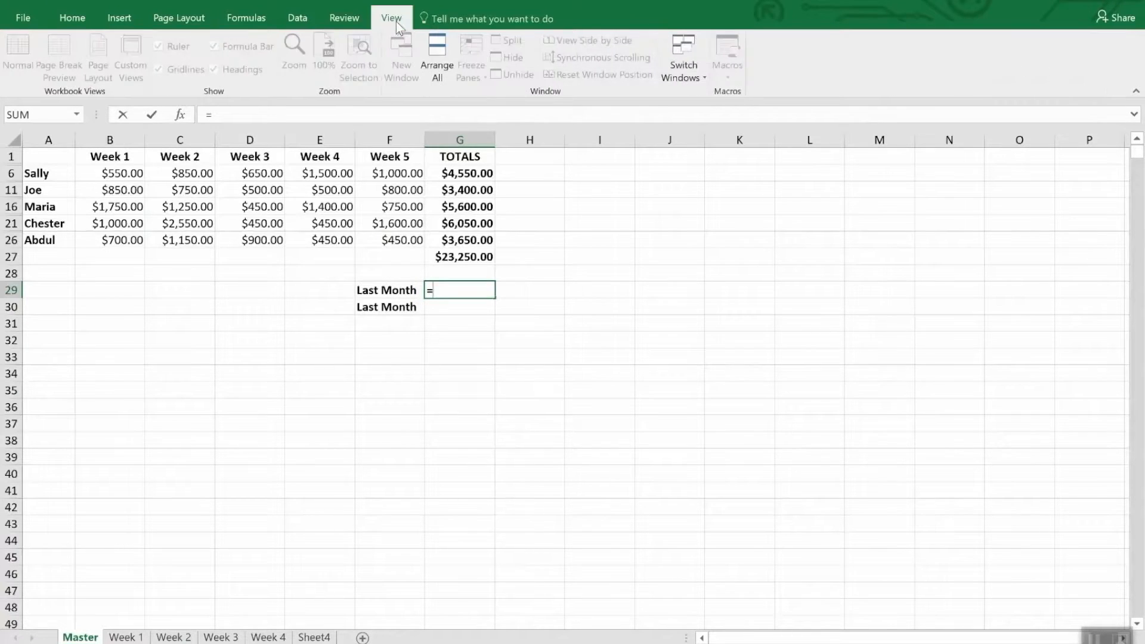
click(696, 66)
click(704, 94)
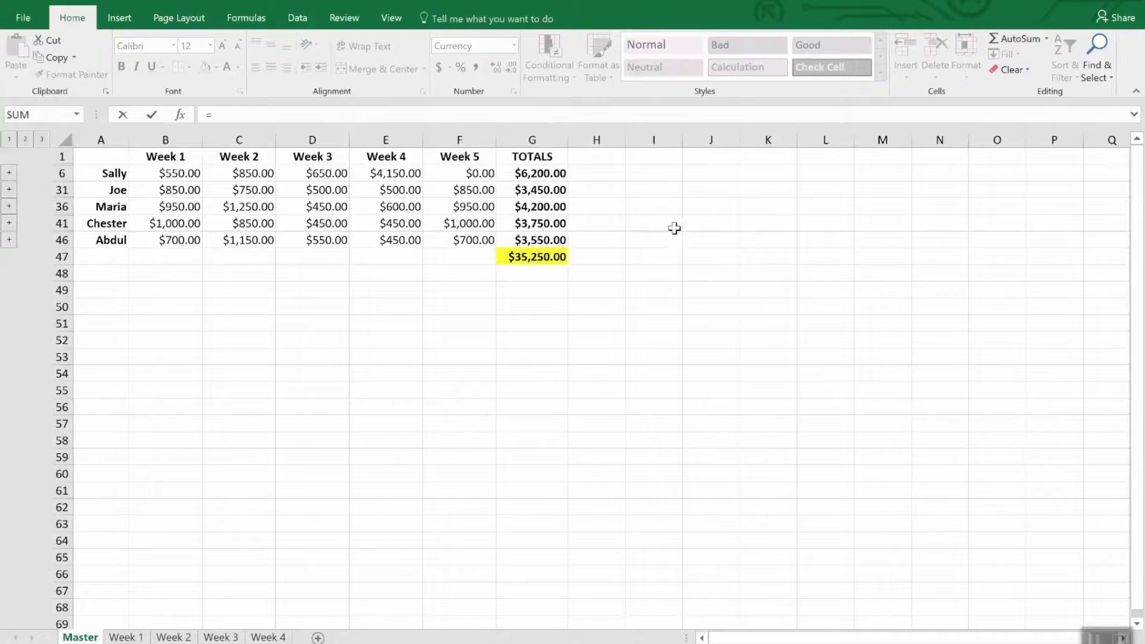
click(537, 257)
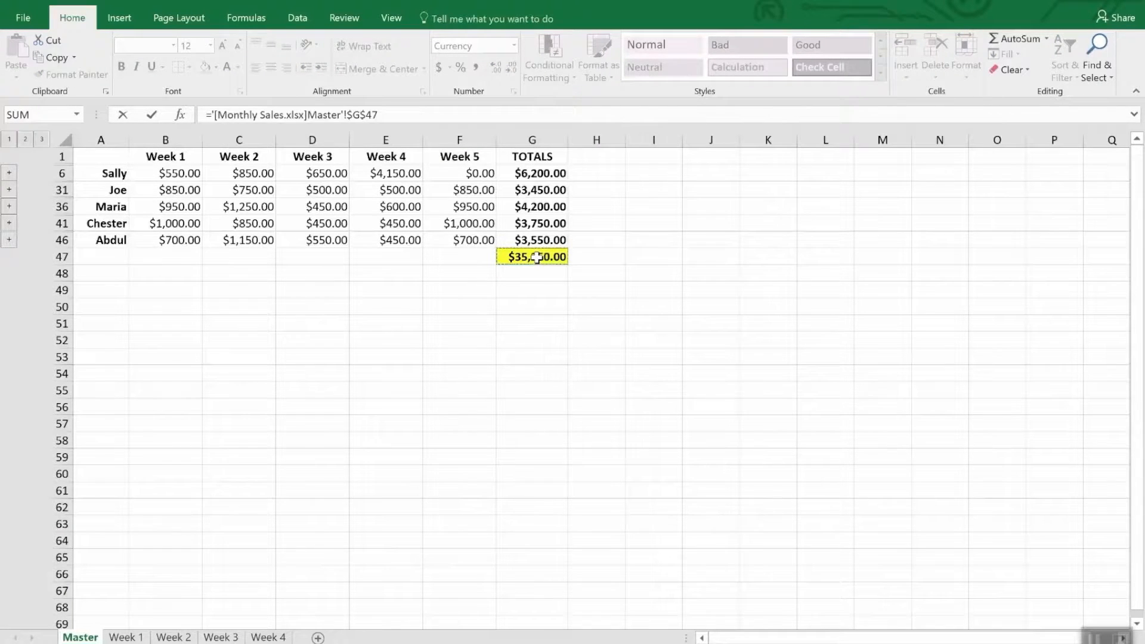
key(Return)
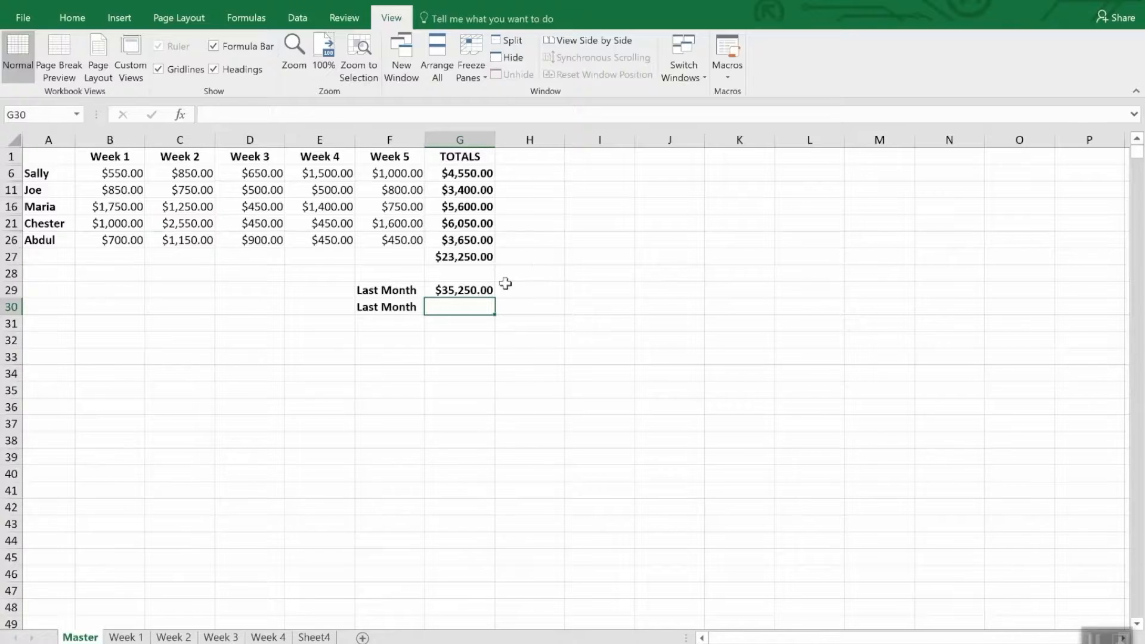
click(485, 292)
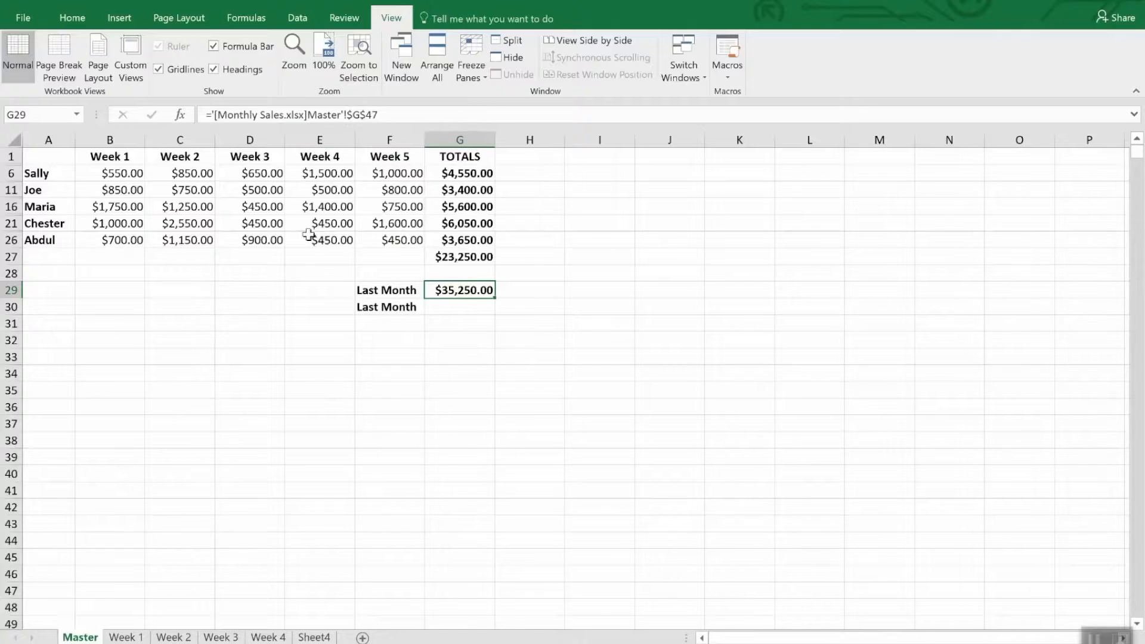
Copy total cell G47 from the Master sheet of Monthly Sales.xlsx and paste it as a link into cell G30 of the current workbook's Master sheet
click(448, 308)
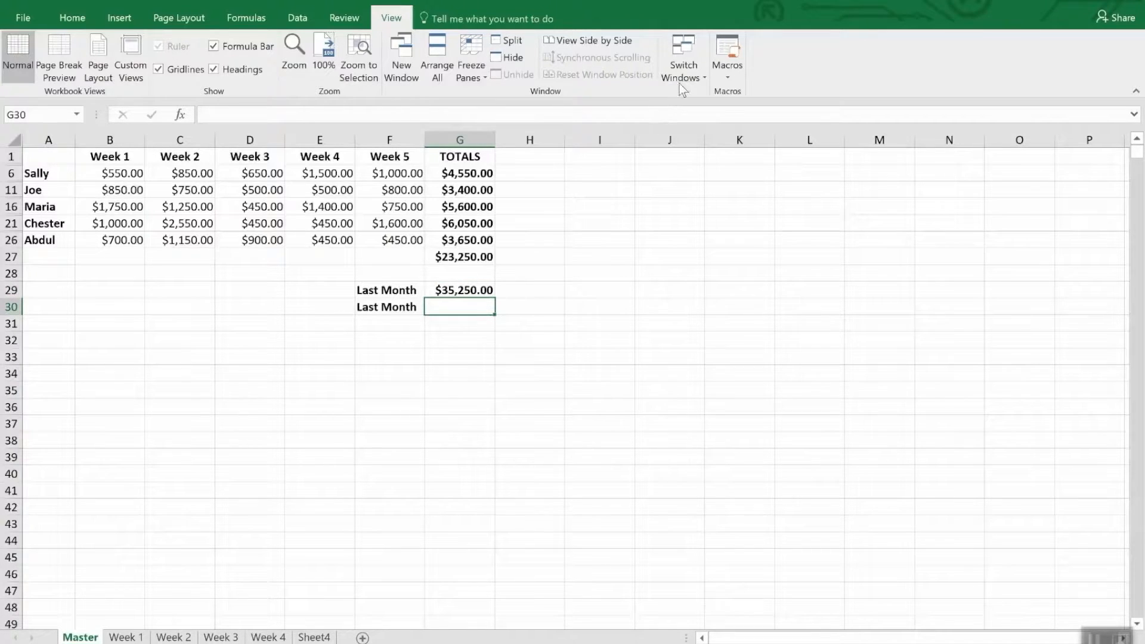
click(690, 60)
click(704, 95)
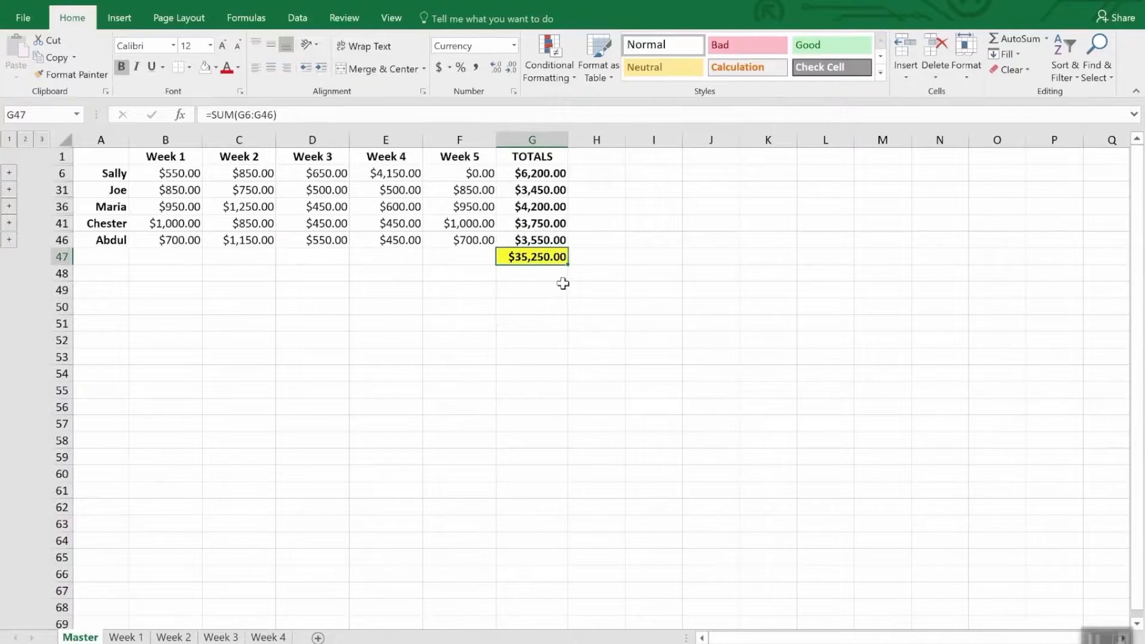
right_click(550, 260)
click(581, 291)
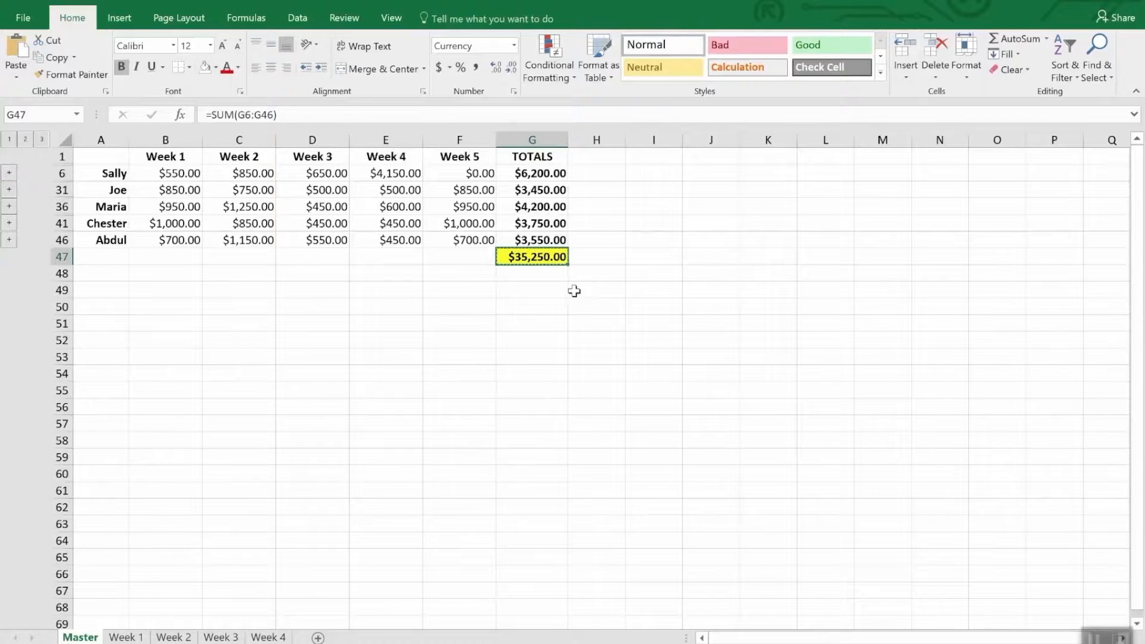
key(alt+Tab)
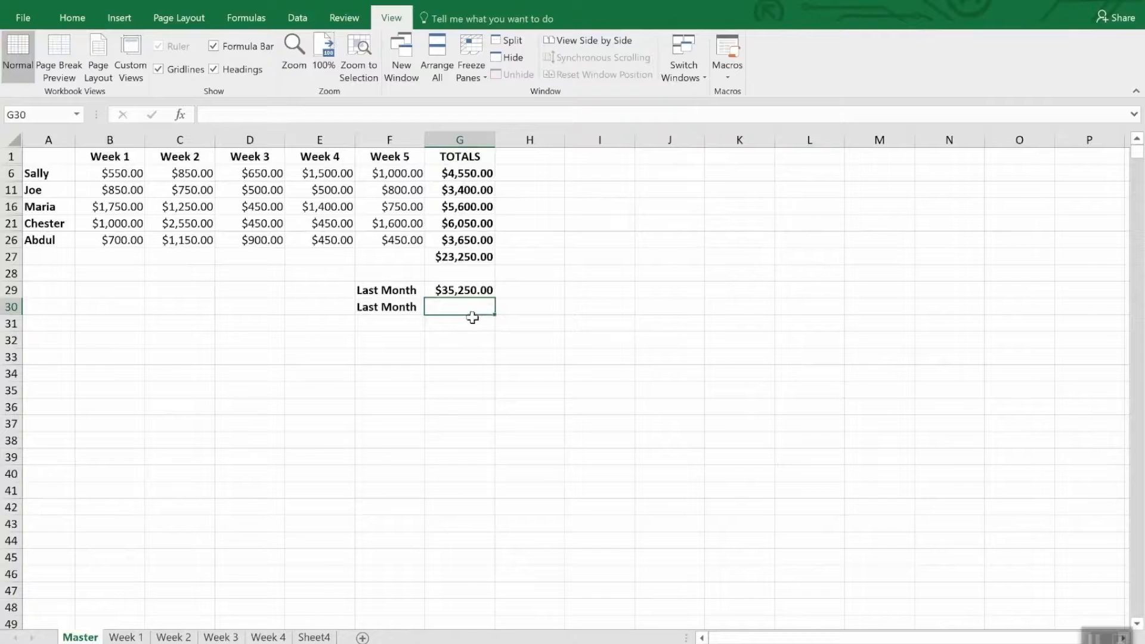
click(72, 18)
click(16, 75)
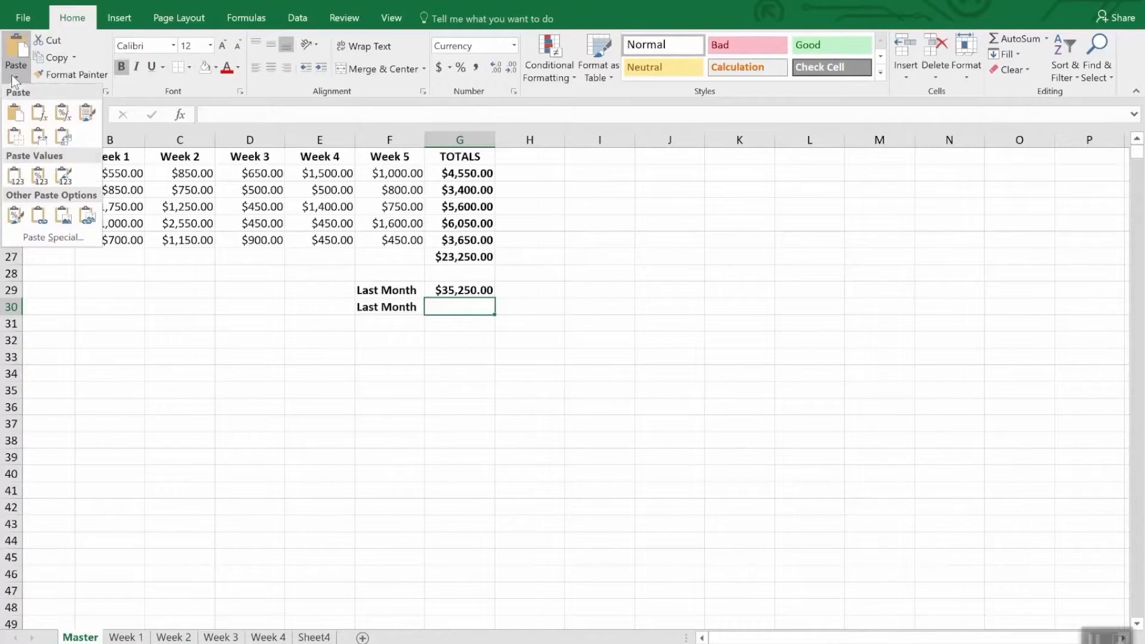
click(48, 237)
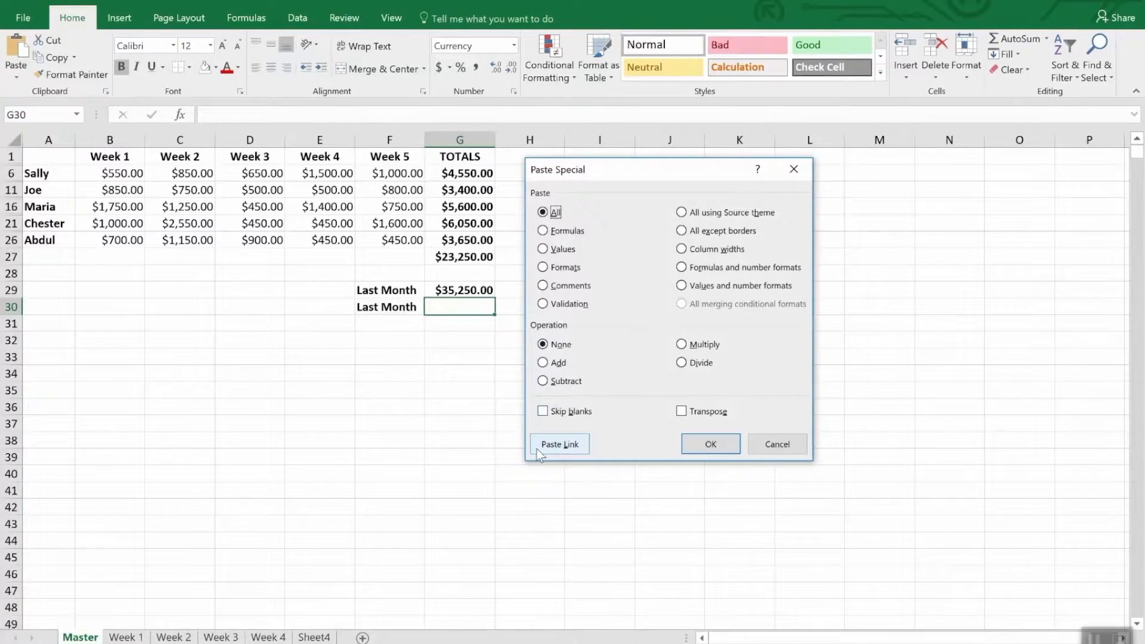
click(561, 446)
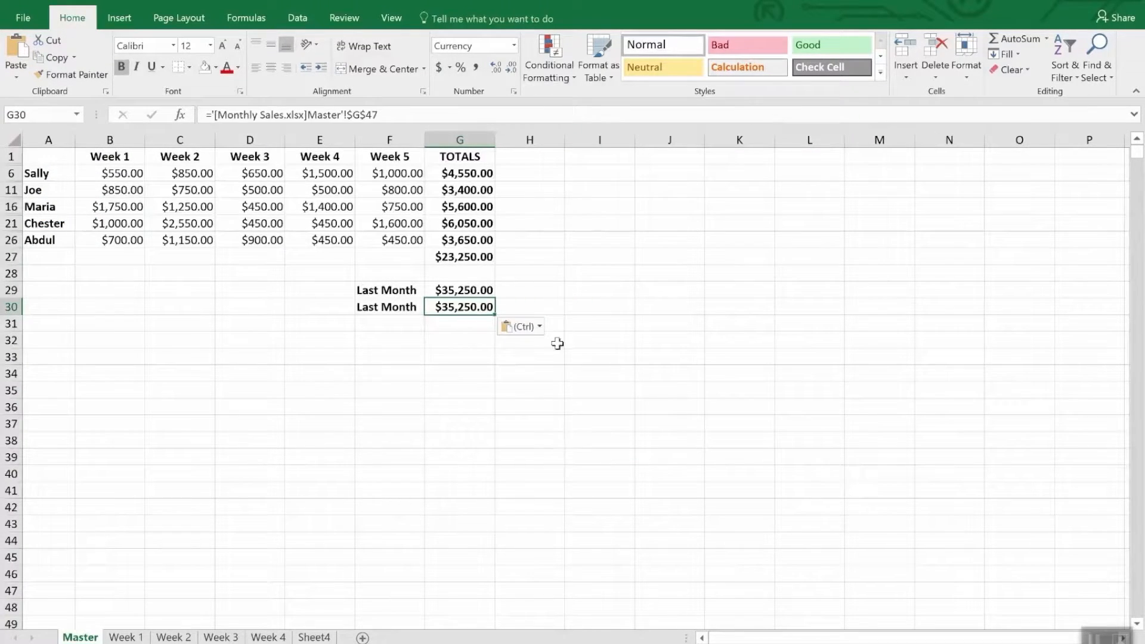
Compare the link formulas in cells G29 and G30 of the Master sheet
click(549, 238)
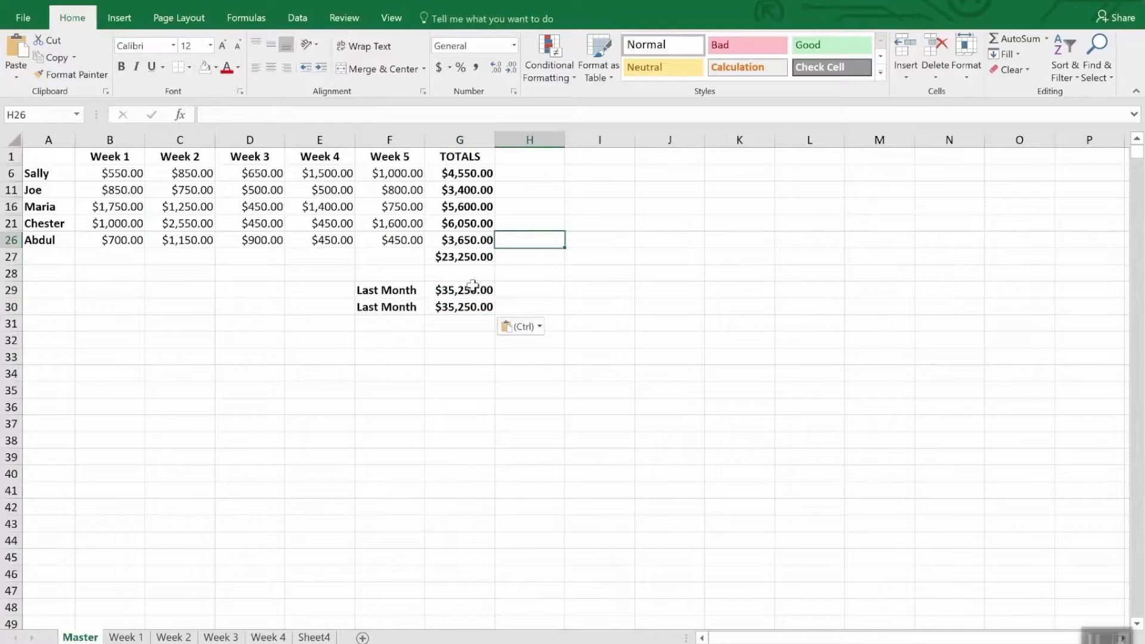
click(469, 321)
click(468, 307)
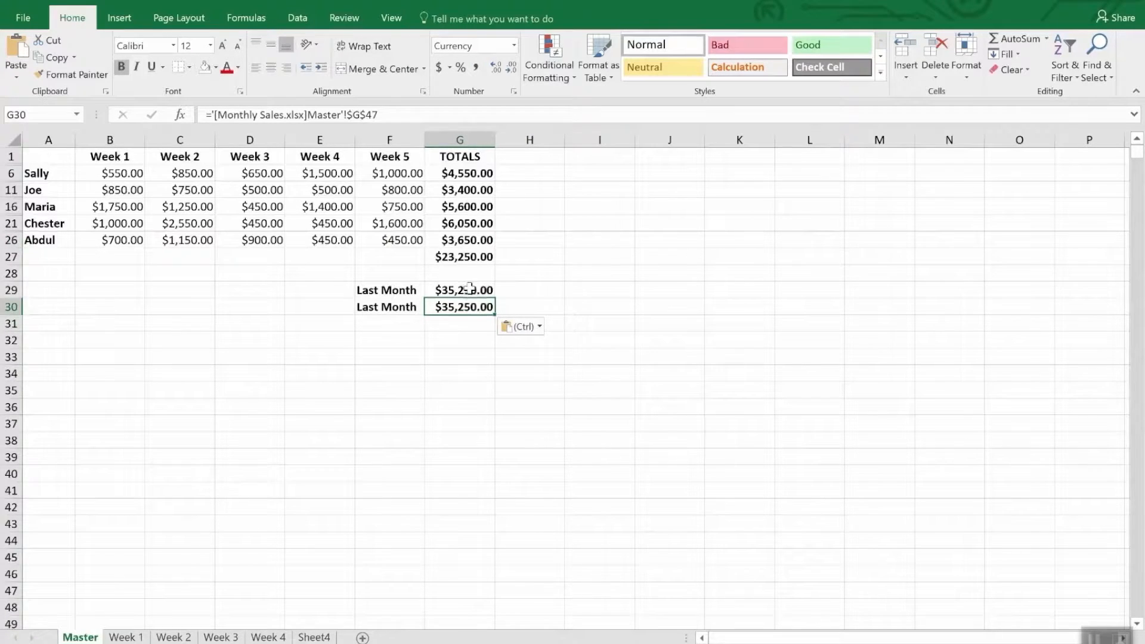
click(468, 290)
click(467, 306)
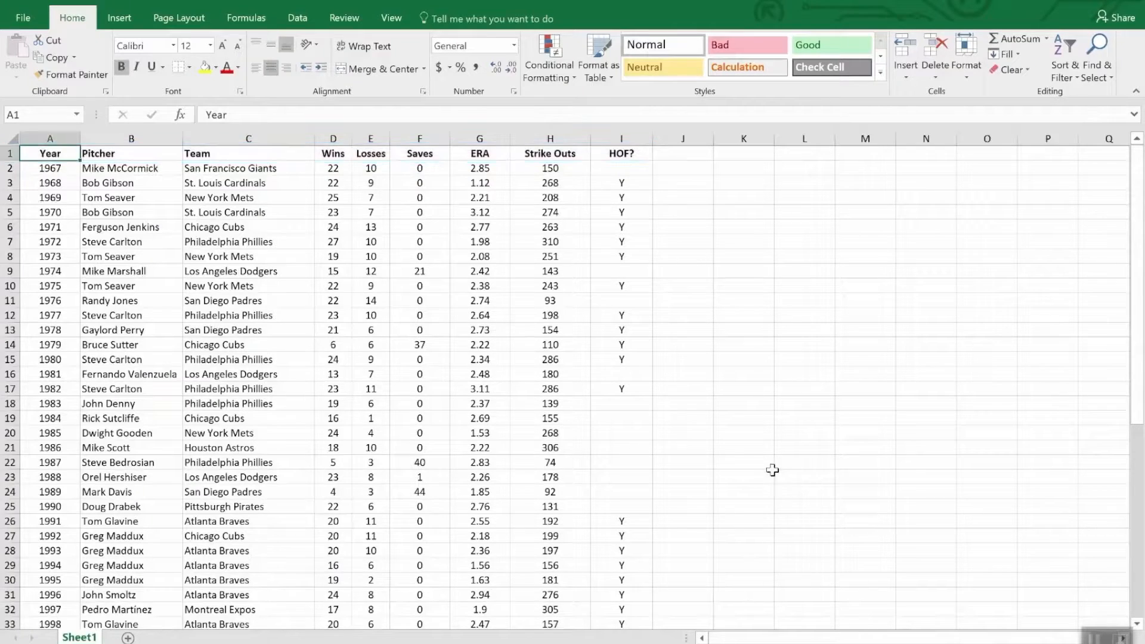
Sort the pitcher table by the Wins column from largest to smallest and review the sorted rows
scroll(770, 468, down, 12)
scroll(772, 470, up, 12)
scroll(147, 405, down, 12)
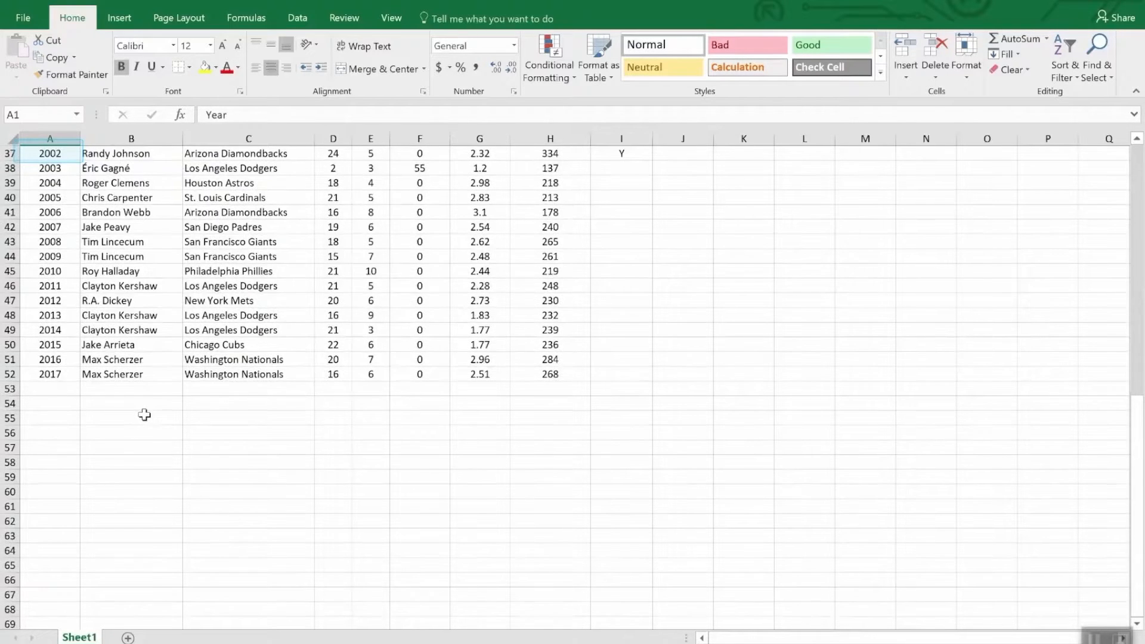
scroll(147, 411, up, 12)
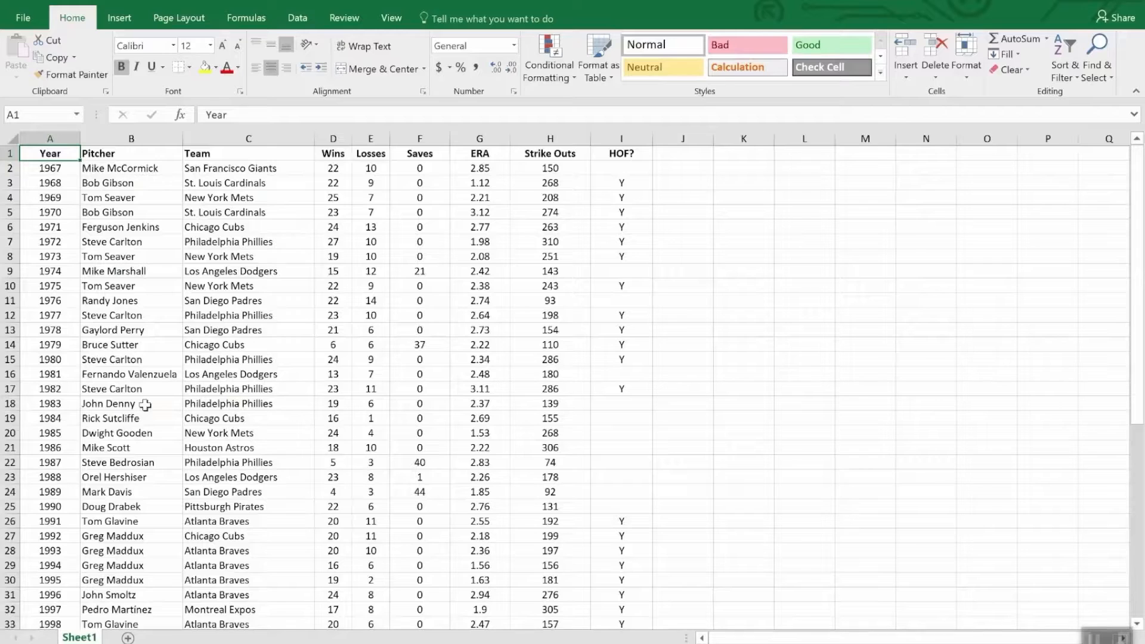
click(335, 157)
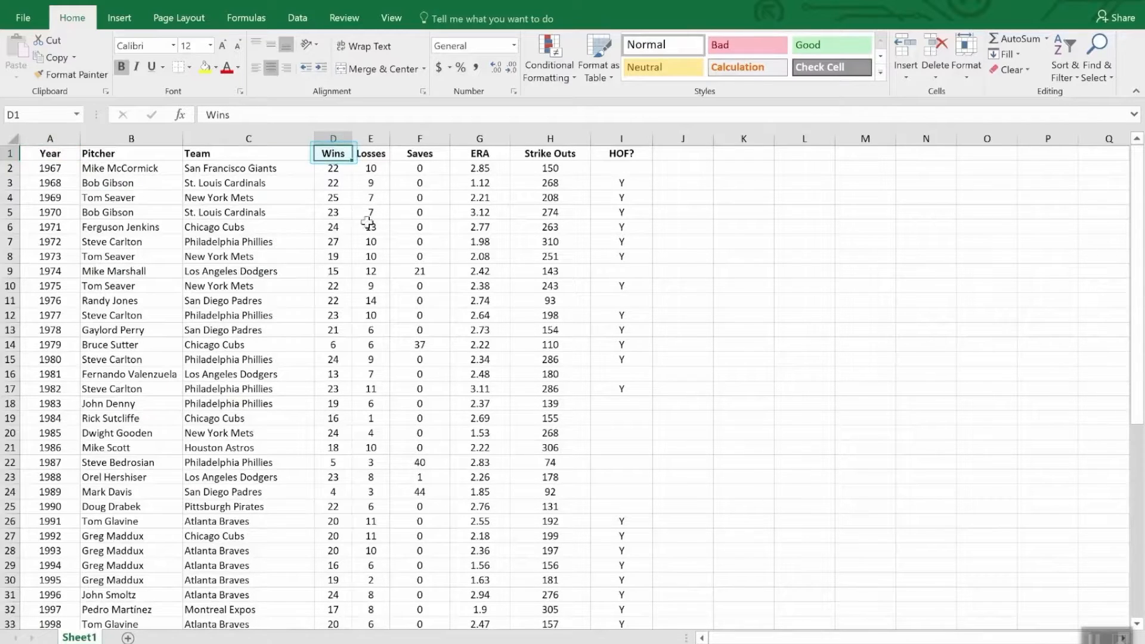
click(1068, 47)
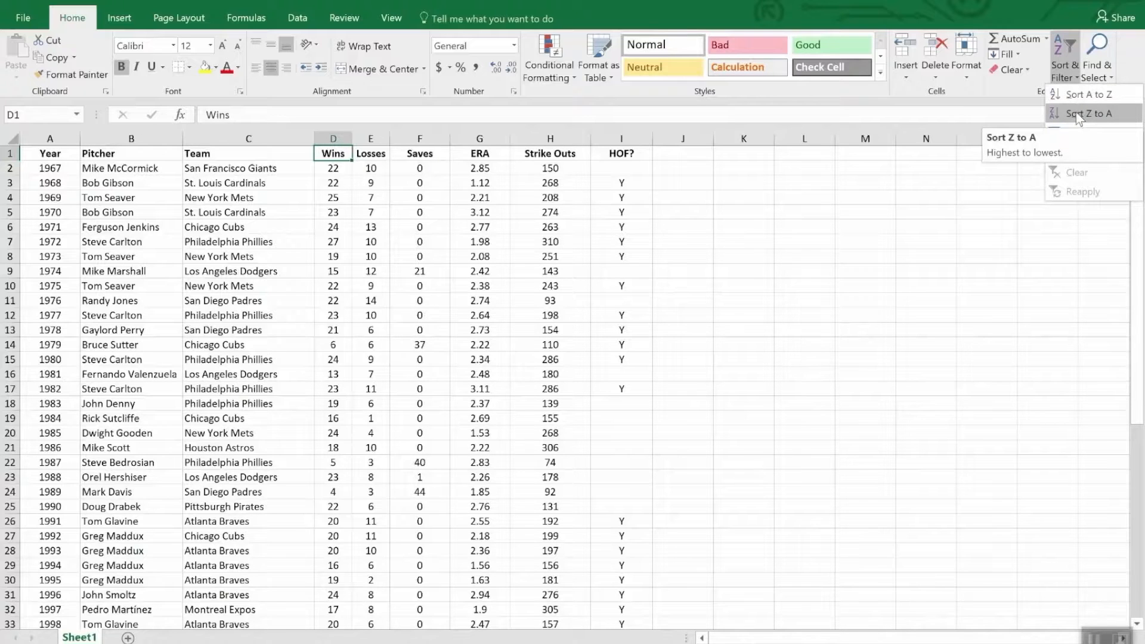
click(1079, 115)
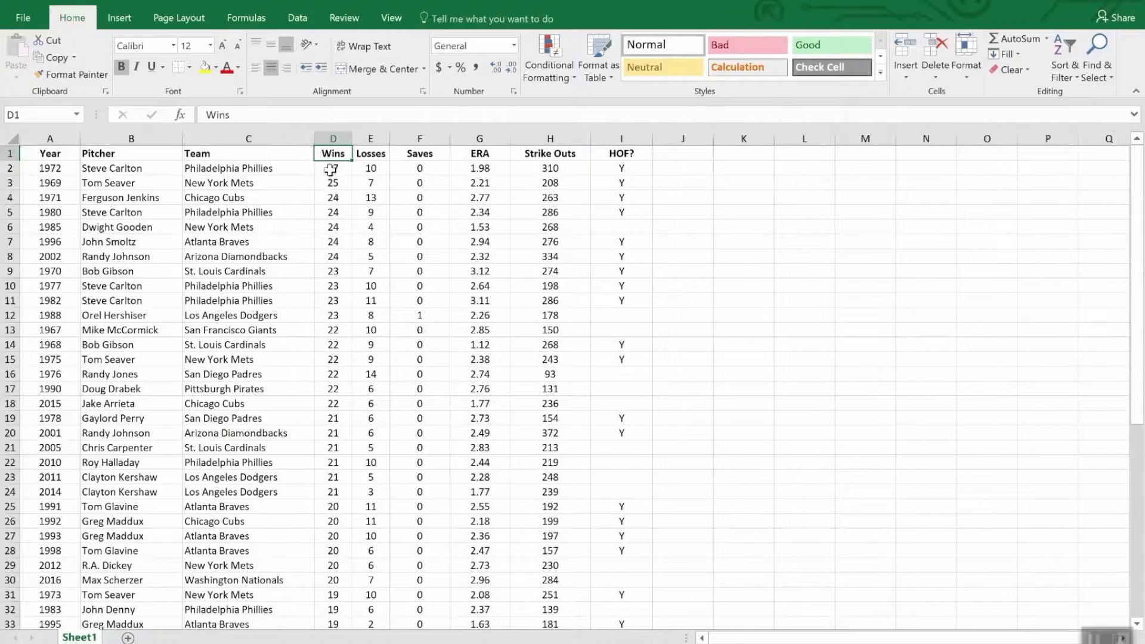
scroll(332, 184, down, 8)
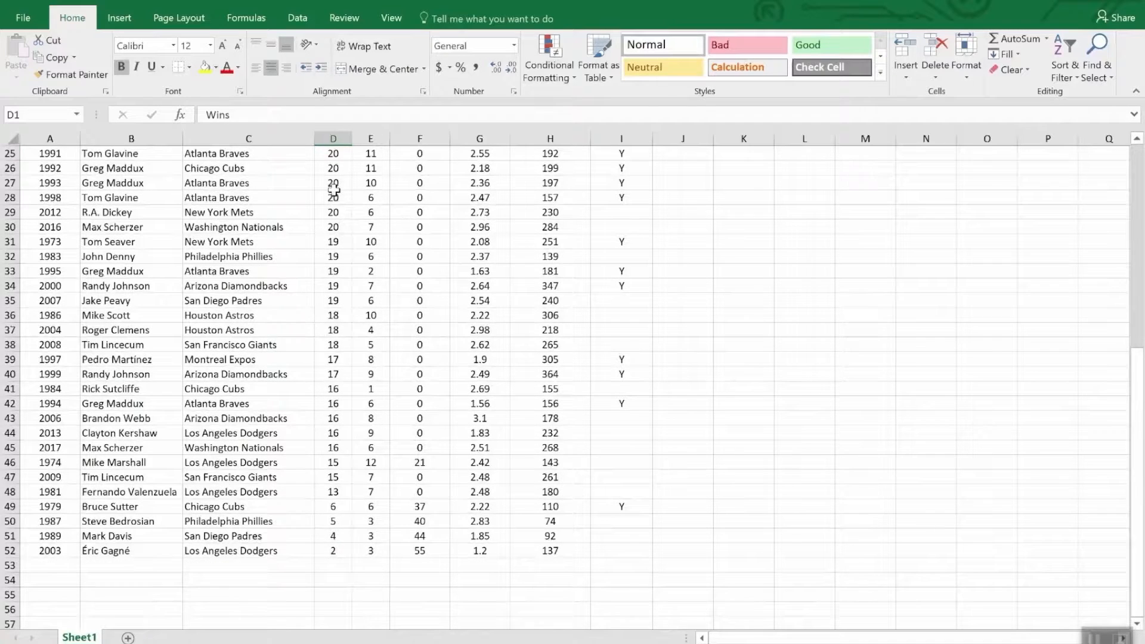
scroll(333, 190, up, 8)
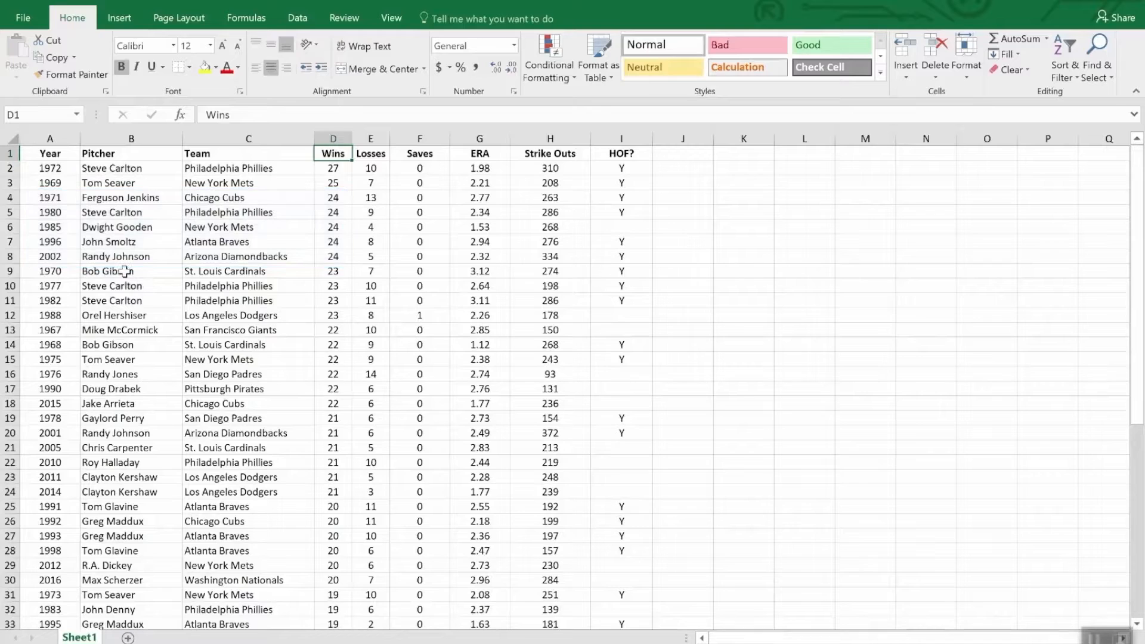
Apply a custom sort by Wins from largest to smallest, with ERA from smallest to largest as the second level
click(1066, 49)
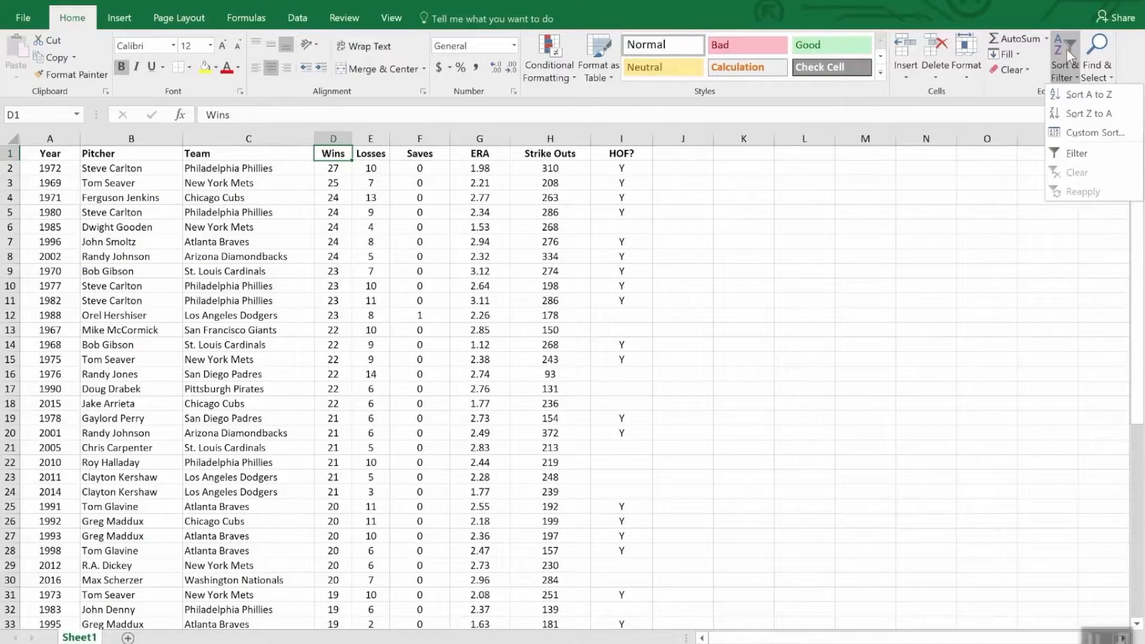
click(1094, 133)
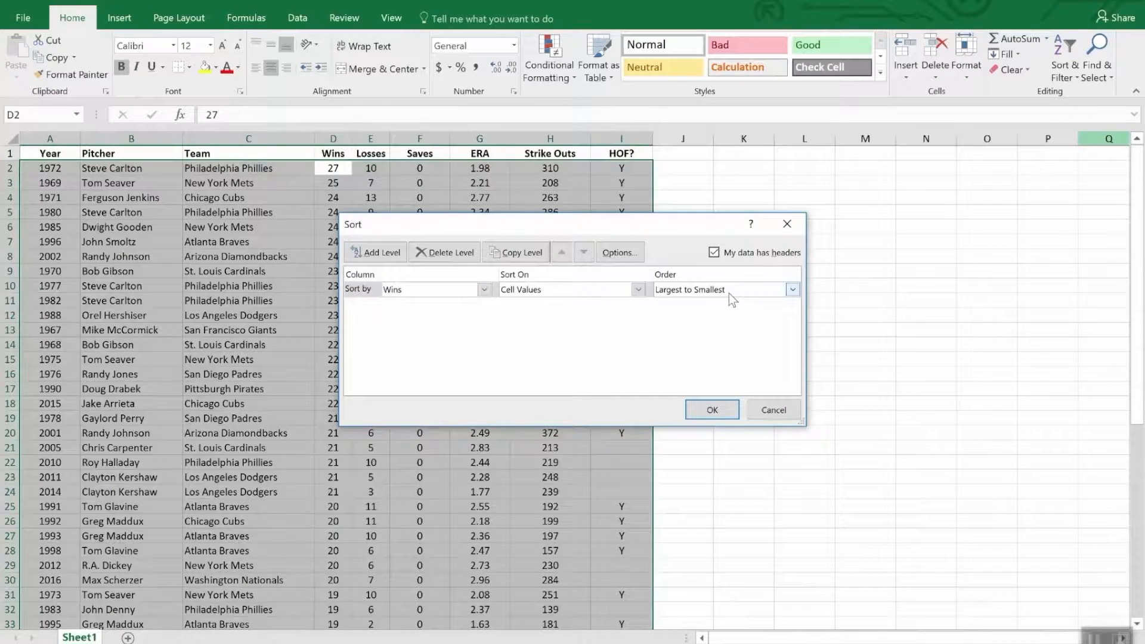
click(375, 252)
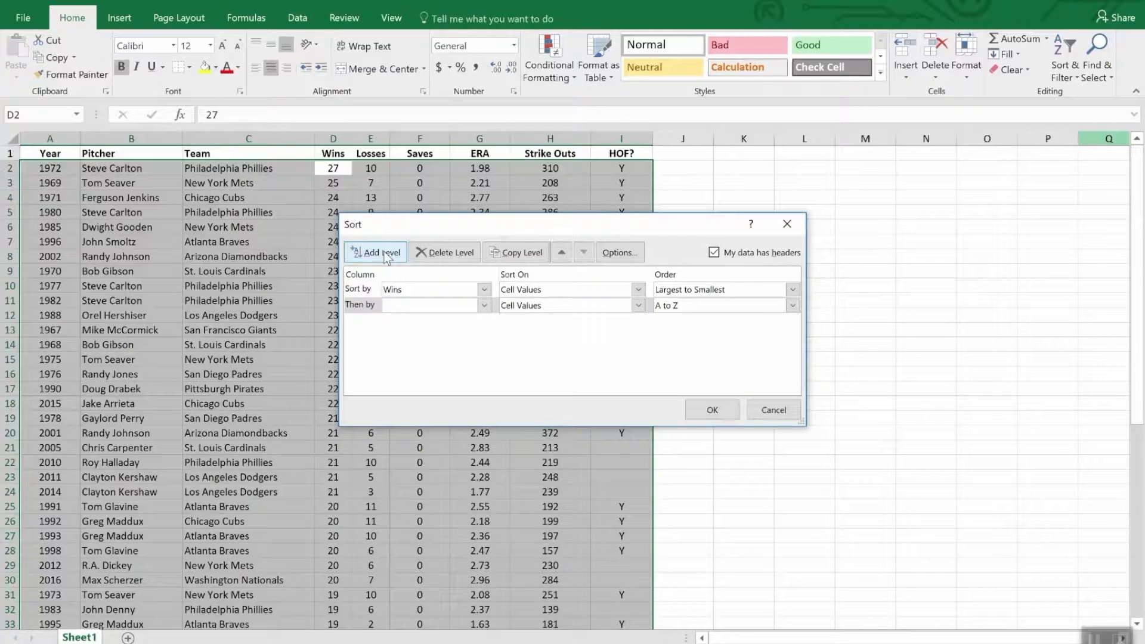
click(481, 306)
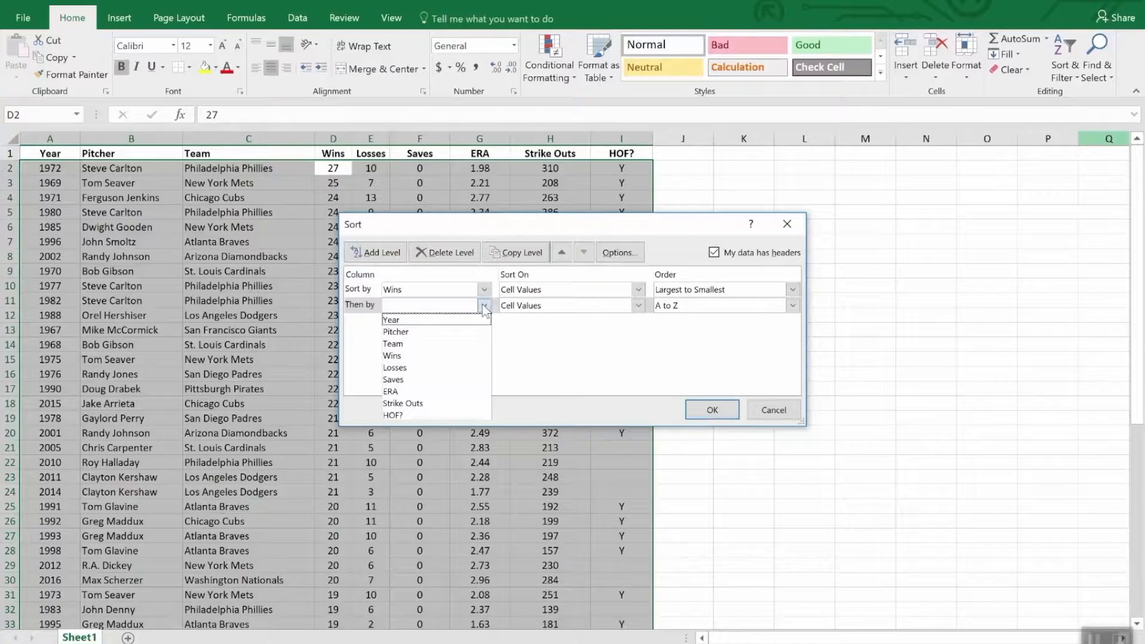
click(452, 392)
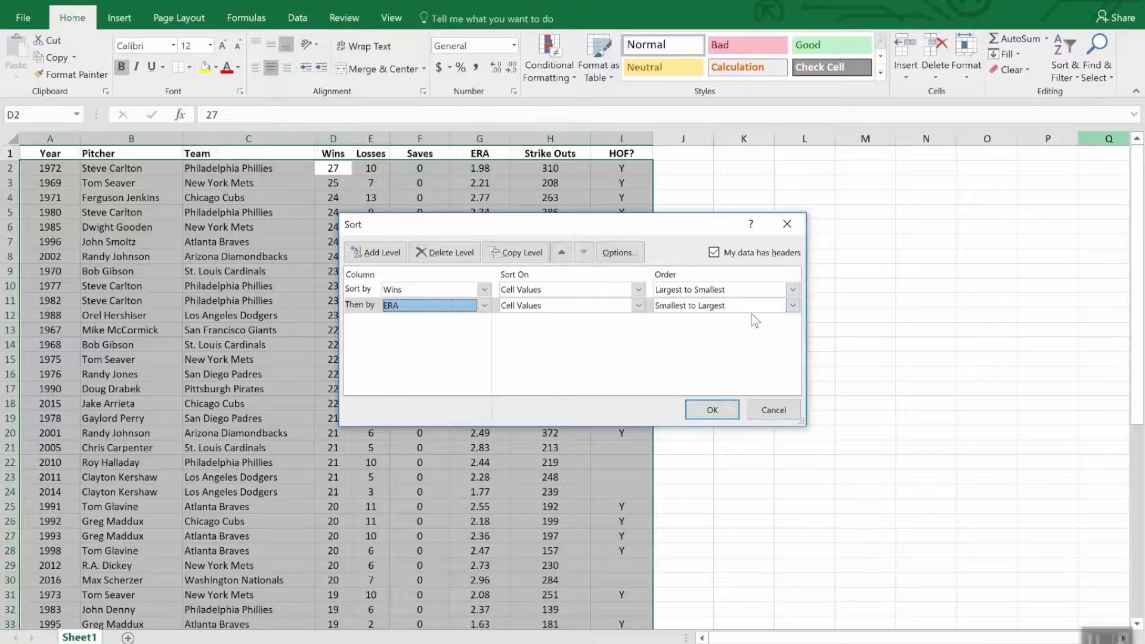
click(710, 410)
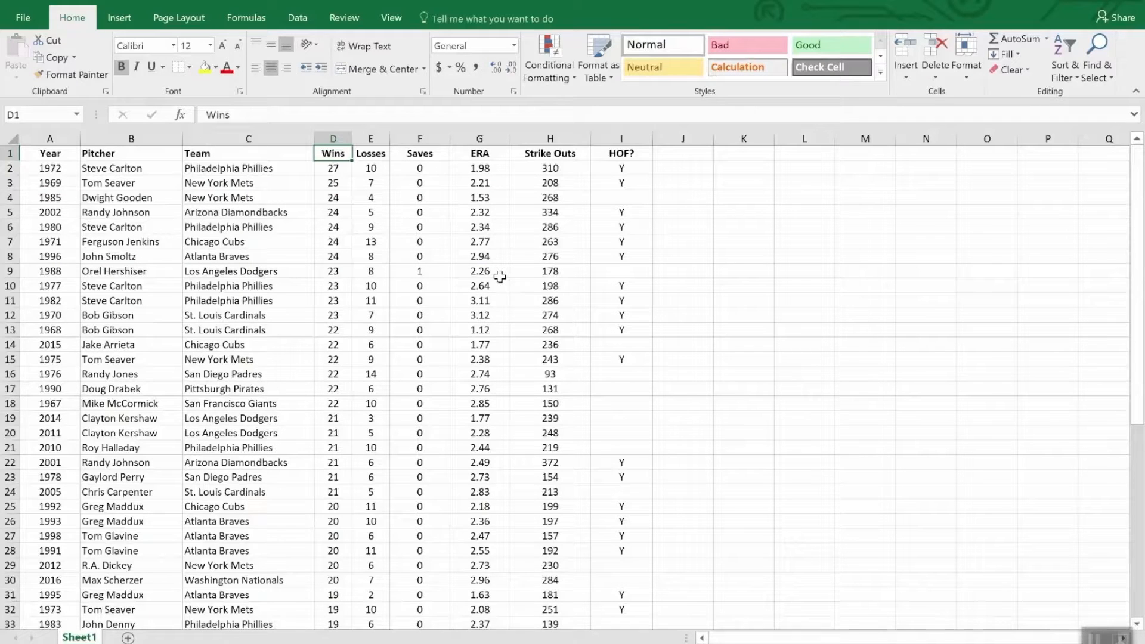
Turn on filtering for the pitcher table and filter the HOF? column to show only Y rows
click(427, 153)
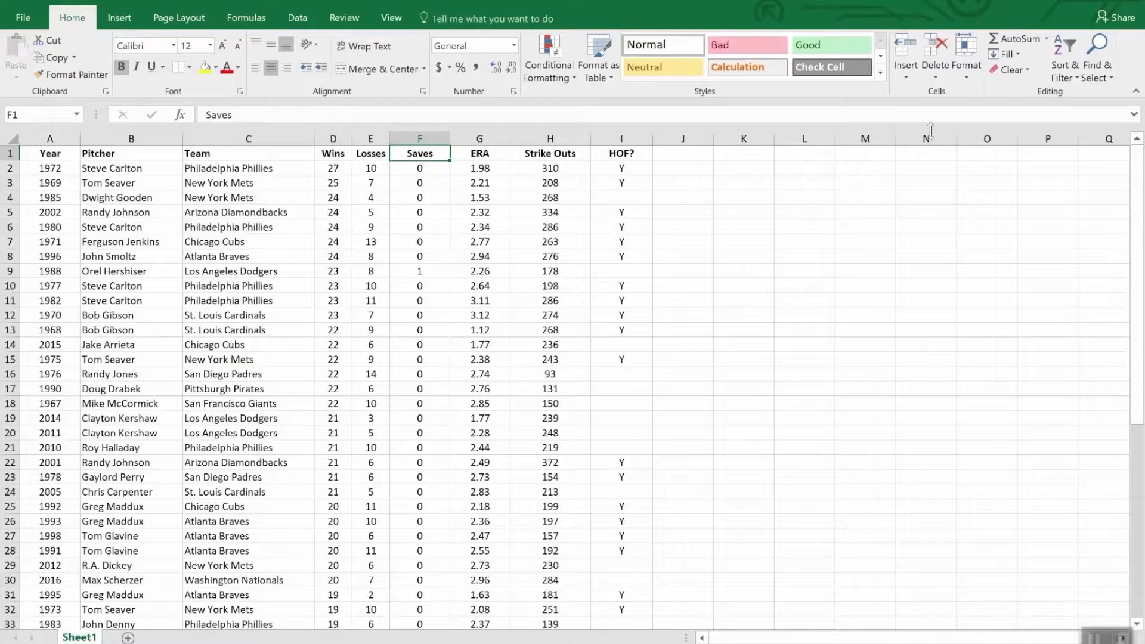
click(1061, 52)
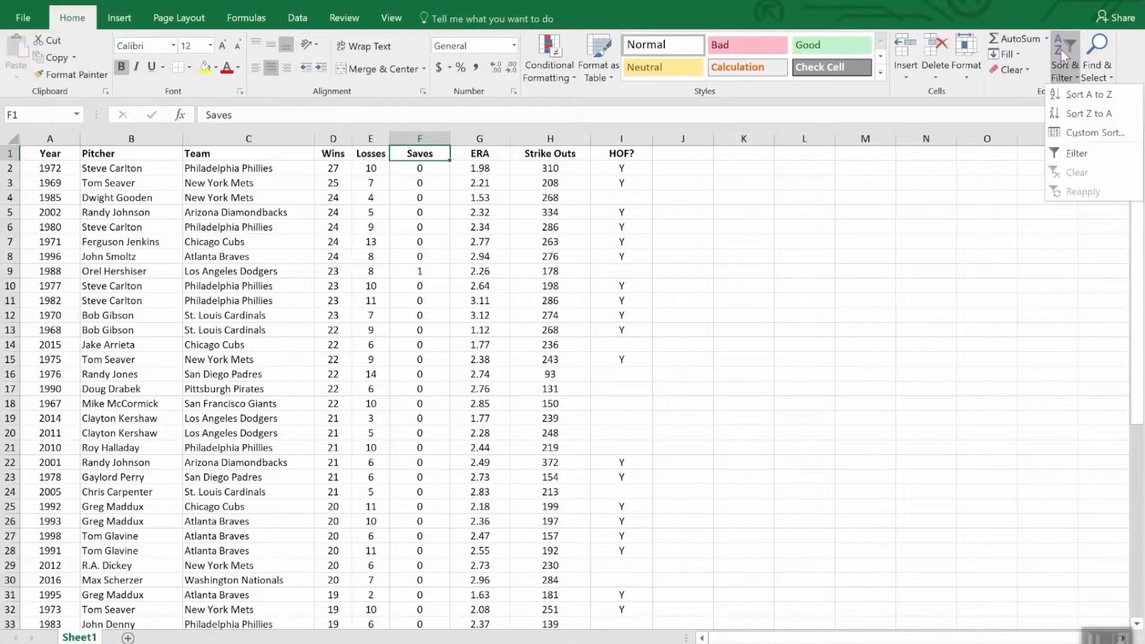
click(1074, 157)
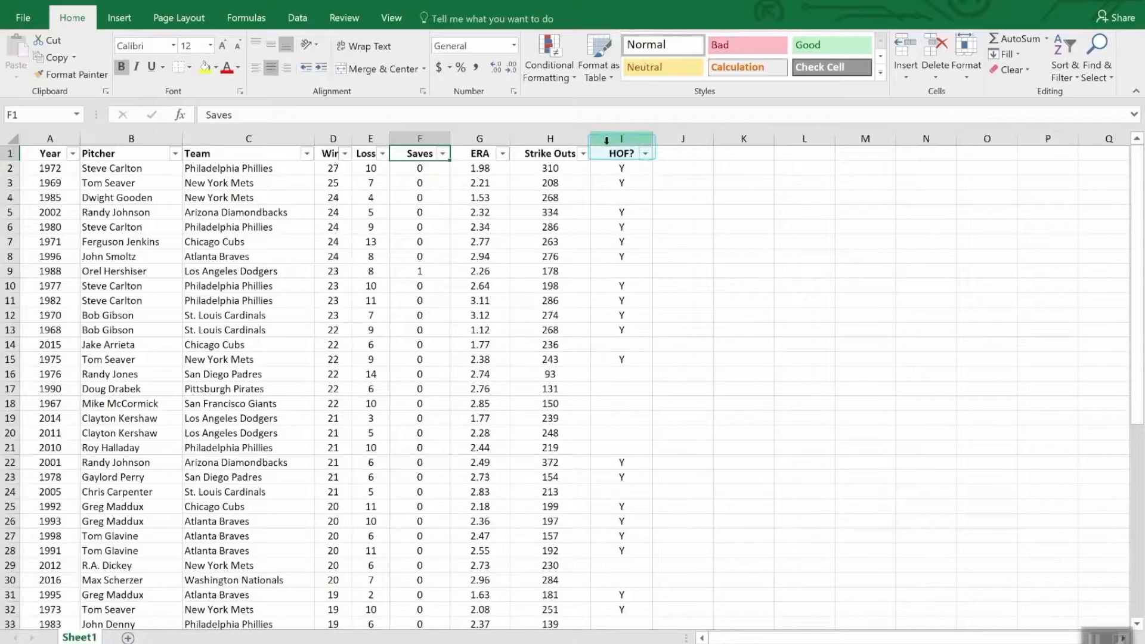
click(645, 154)
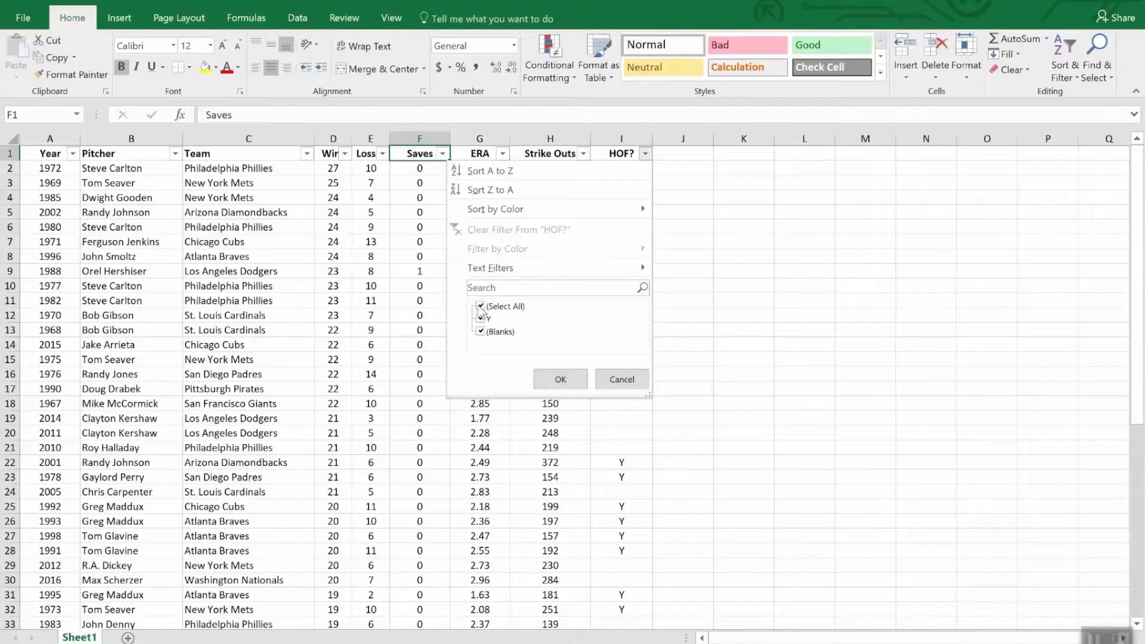
click(481, 307)
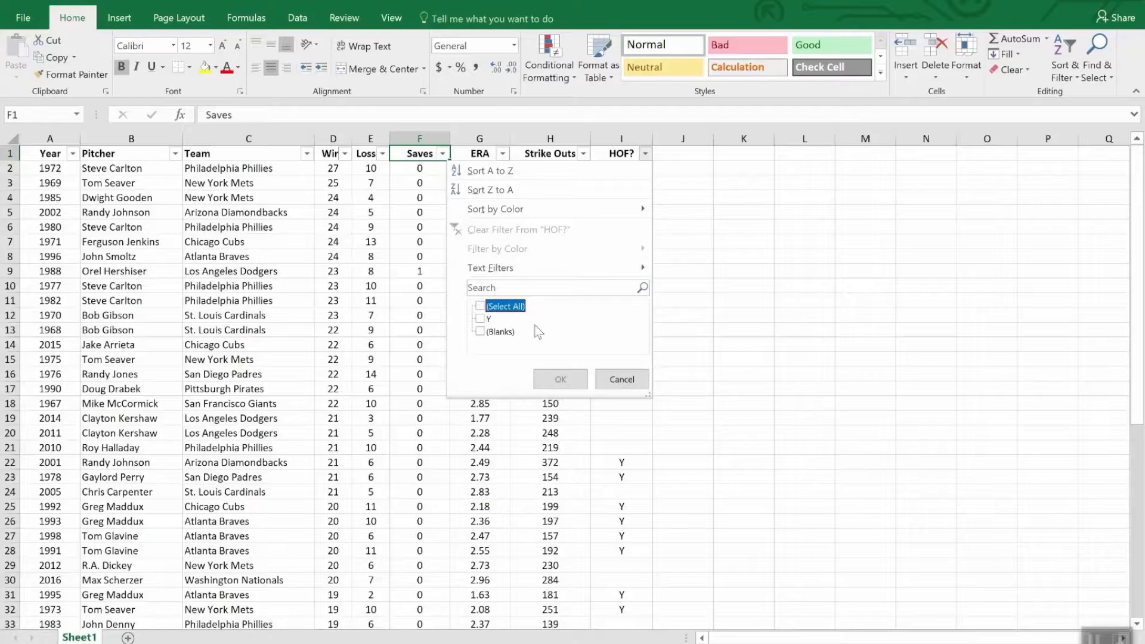
click(479, 319)
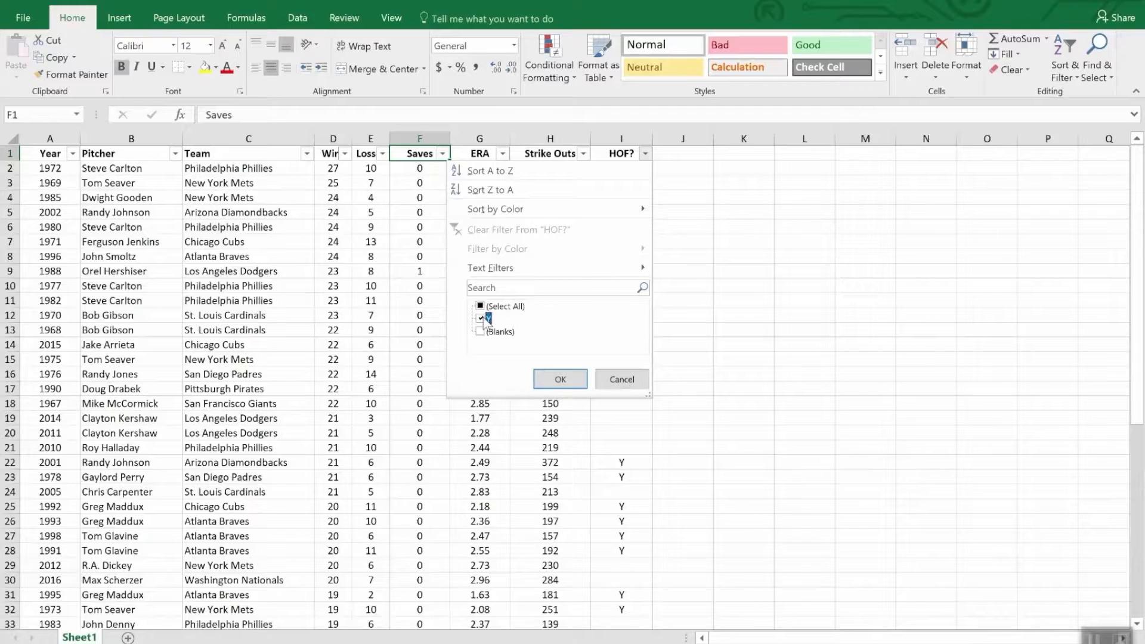
click(561, 380)
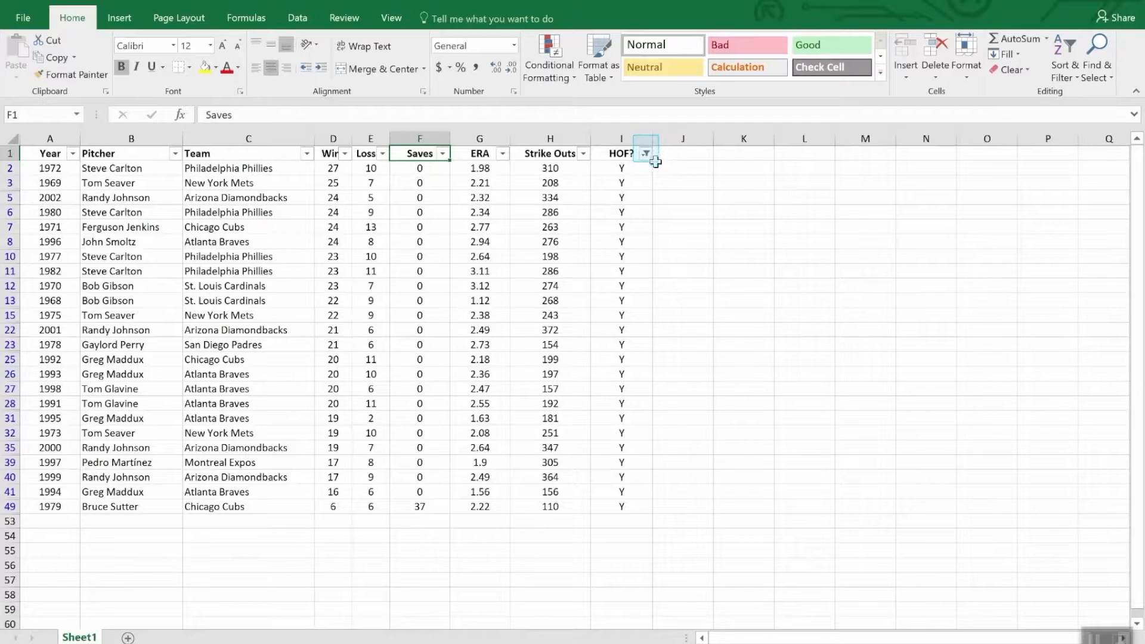
Sort the filtered rows by Strike Outs from largest to smallest
mouse_move(646, 159)
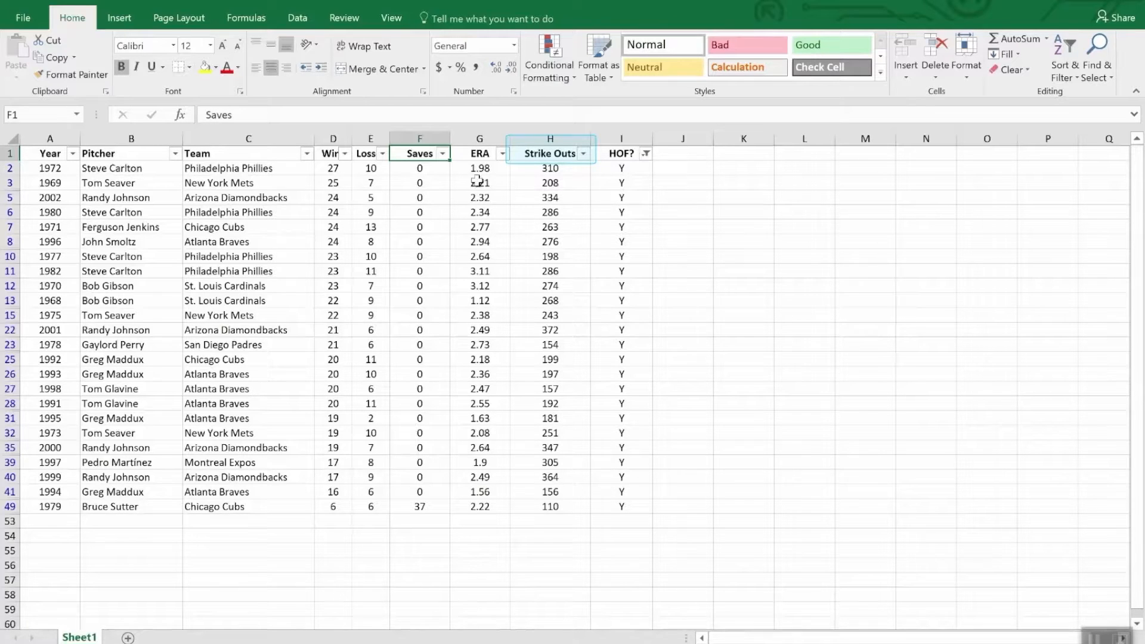
click(584, 155)
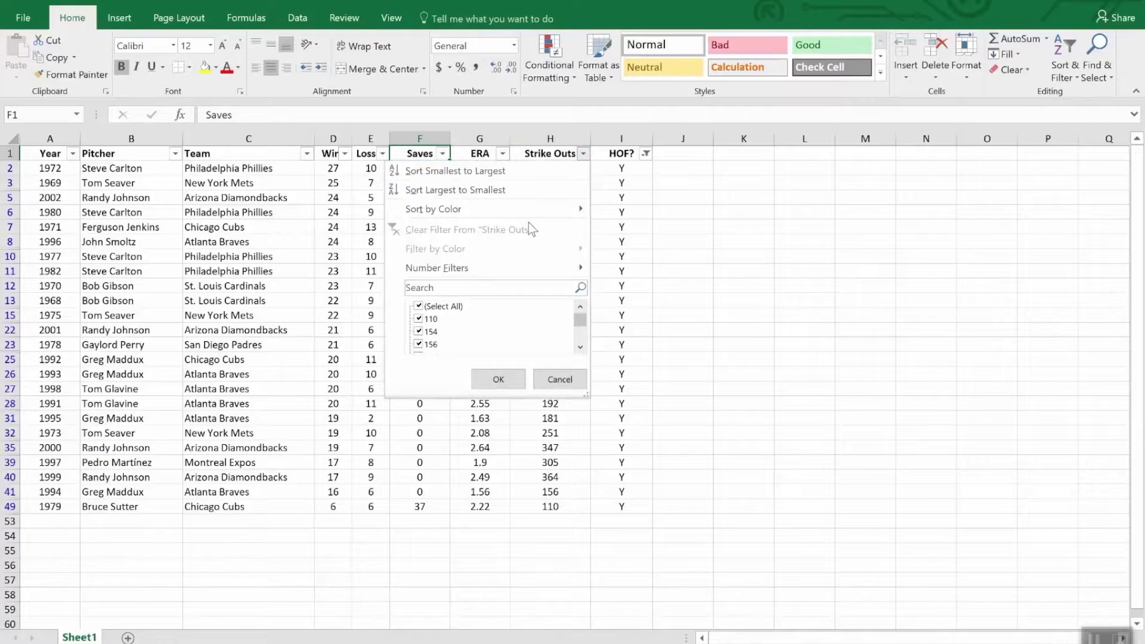
click(516, 190)
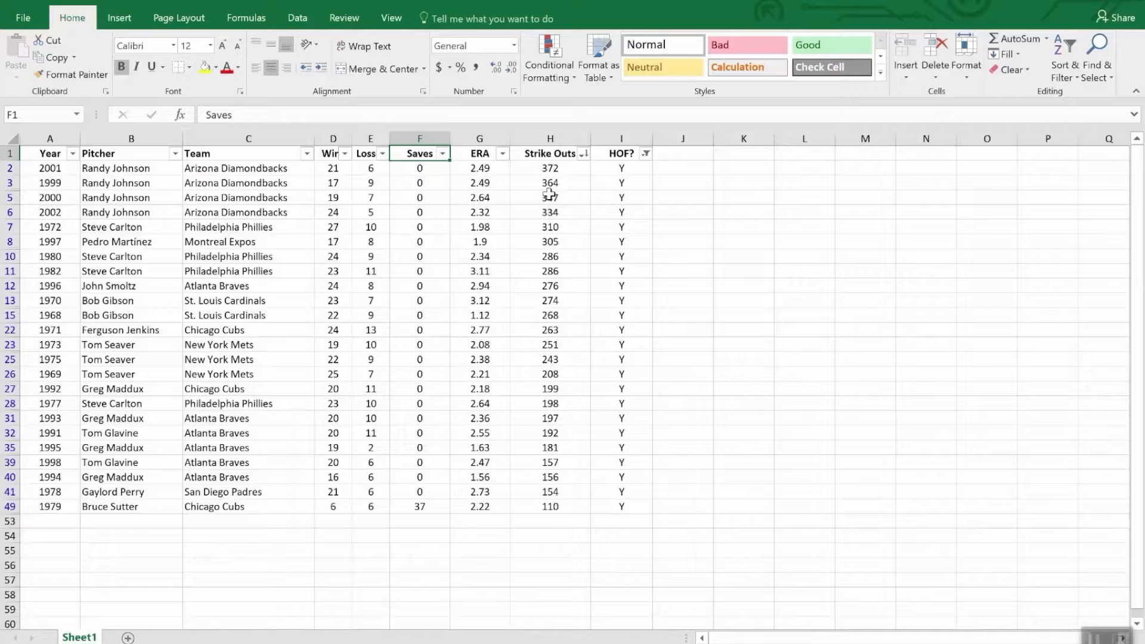
Filter the Wins column to show only rows where the value is less than 20
click(345, 154)
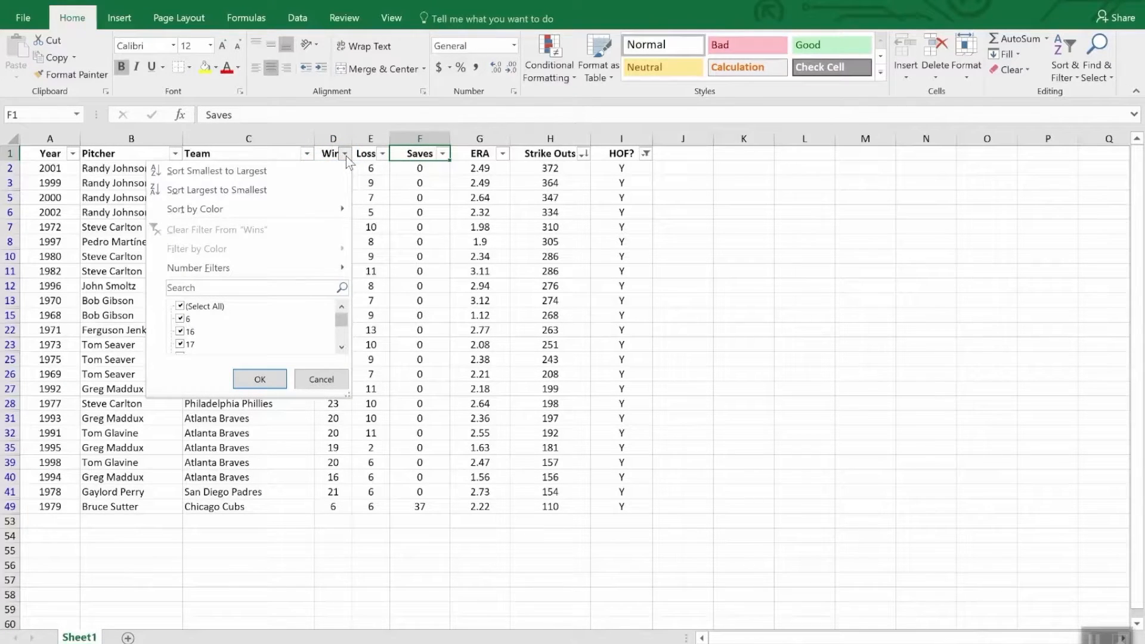
mouse_move(306, 267)
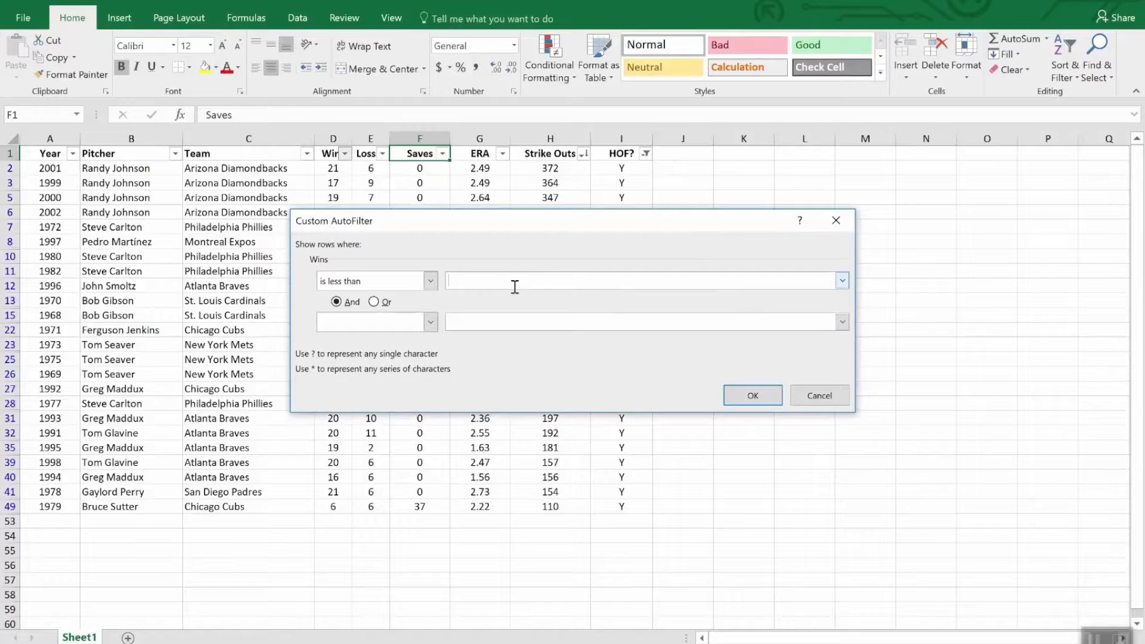
text(20)
click(764, 396)
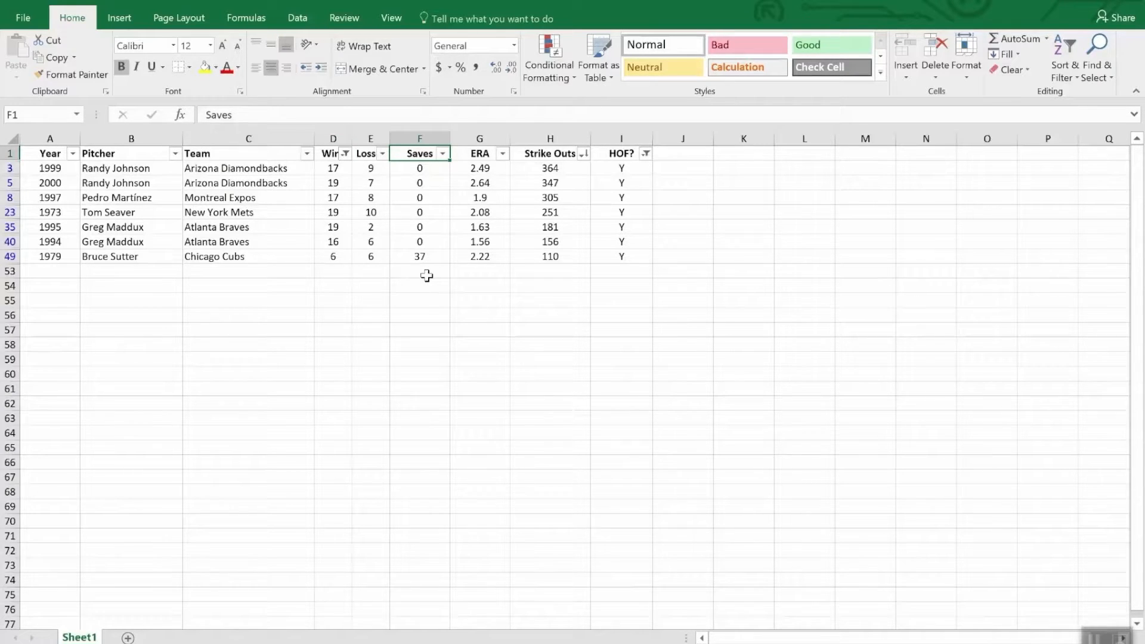
Insert an AutoSum subtotal of the filtered Strike Outs column in cell H53
click(546, 272)
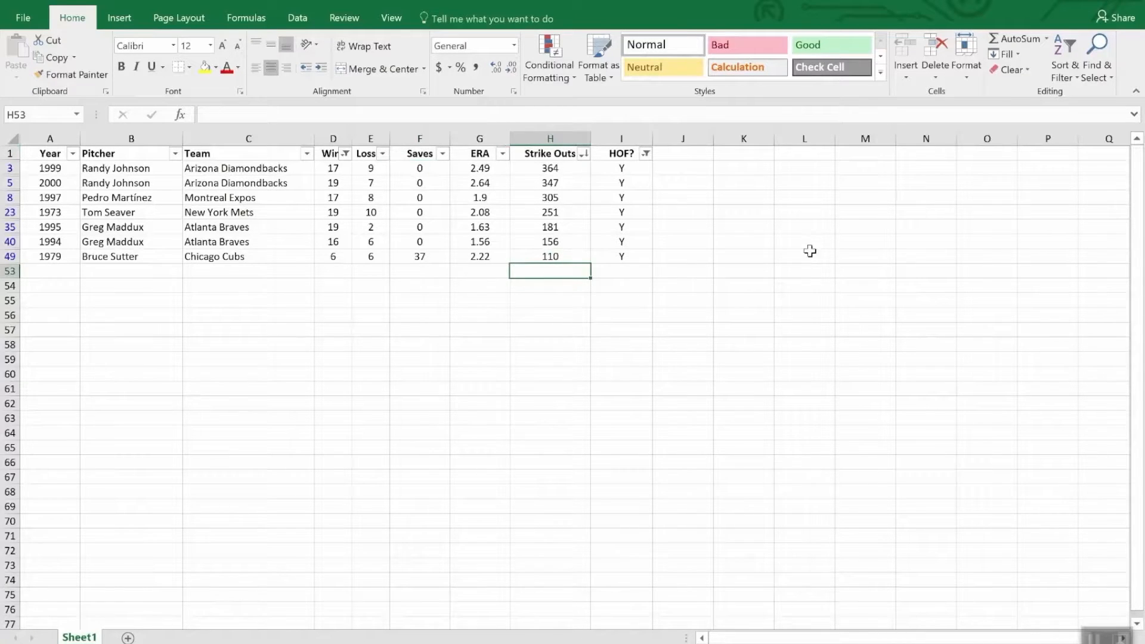
click(1020, 41)
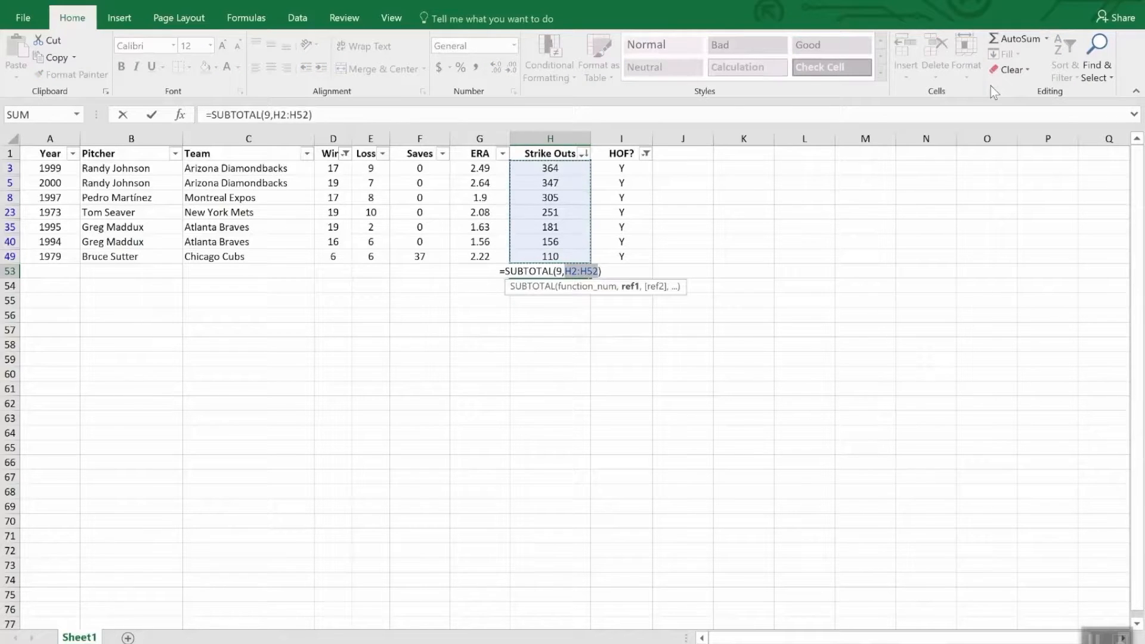
key(Return)
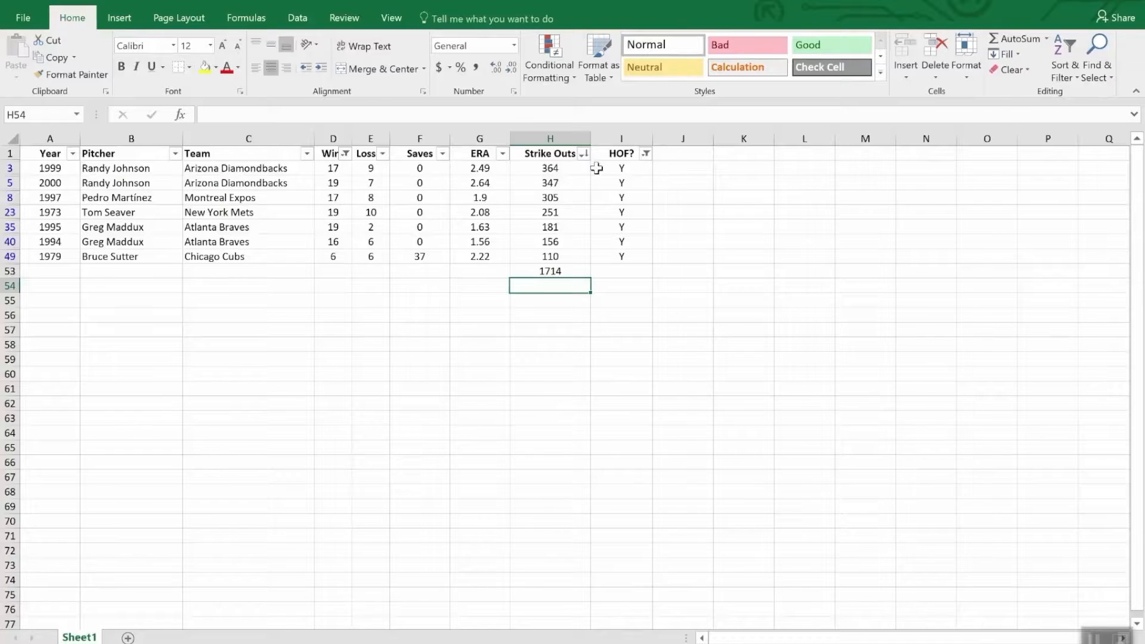
Clear the filters from the HOF? and Wins columns and check the Strike Outs subtotal in H53
click(645, 154)
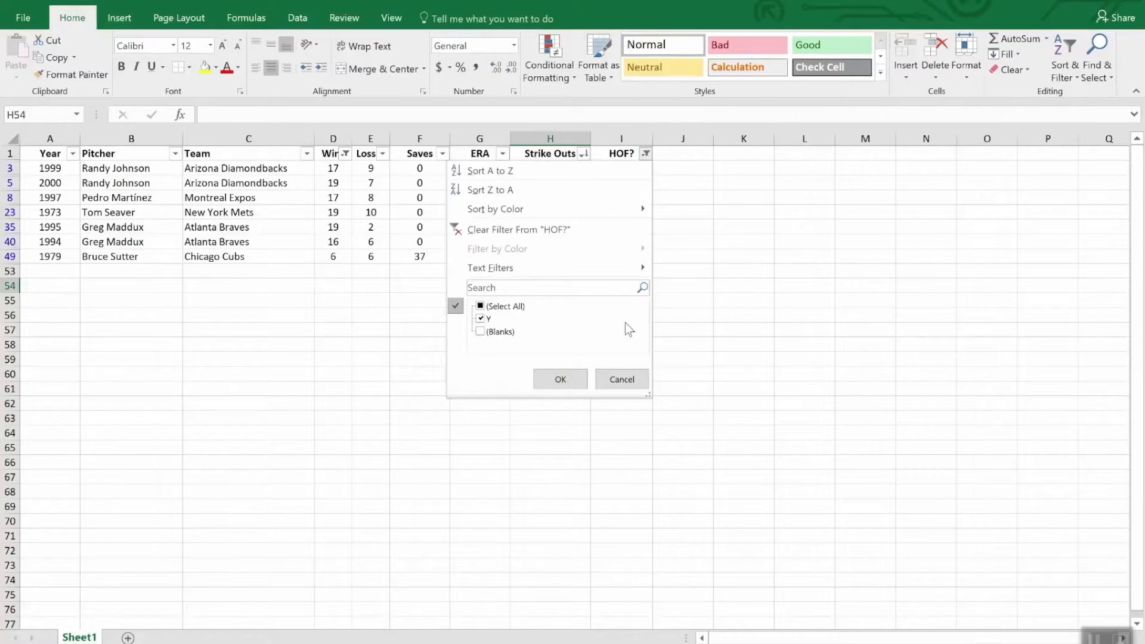
click(547, 229)
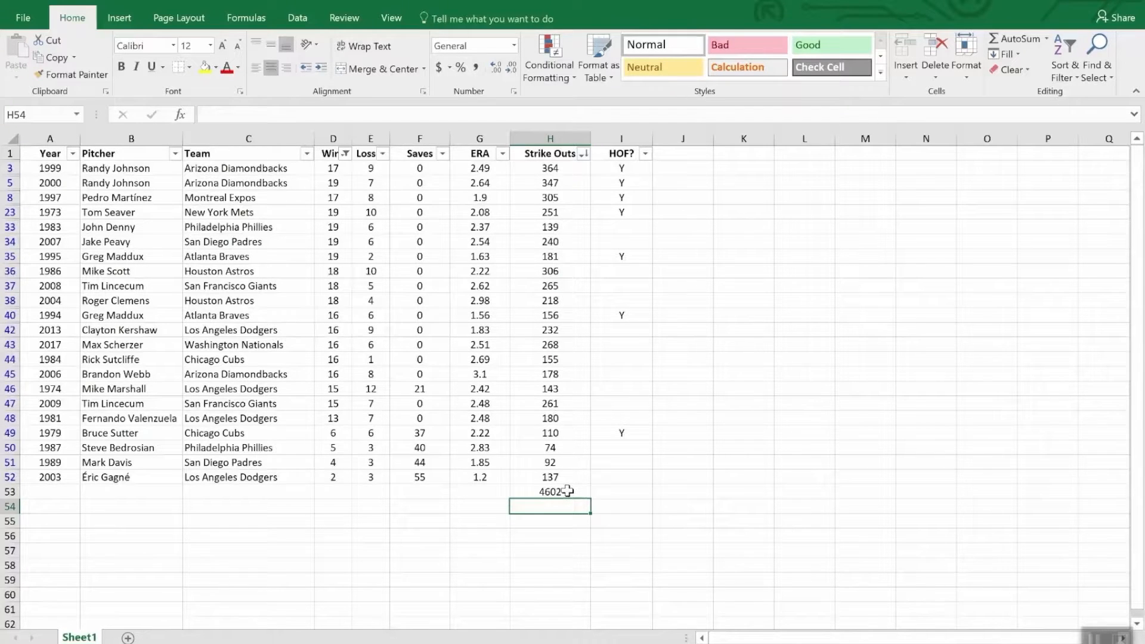
click(345, 154)
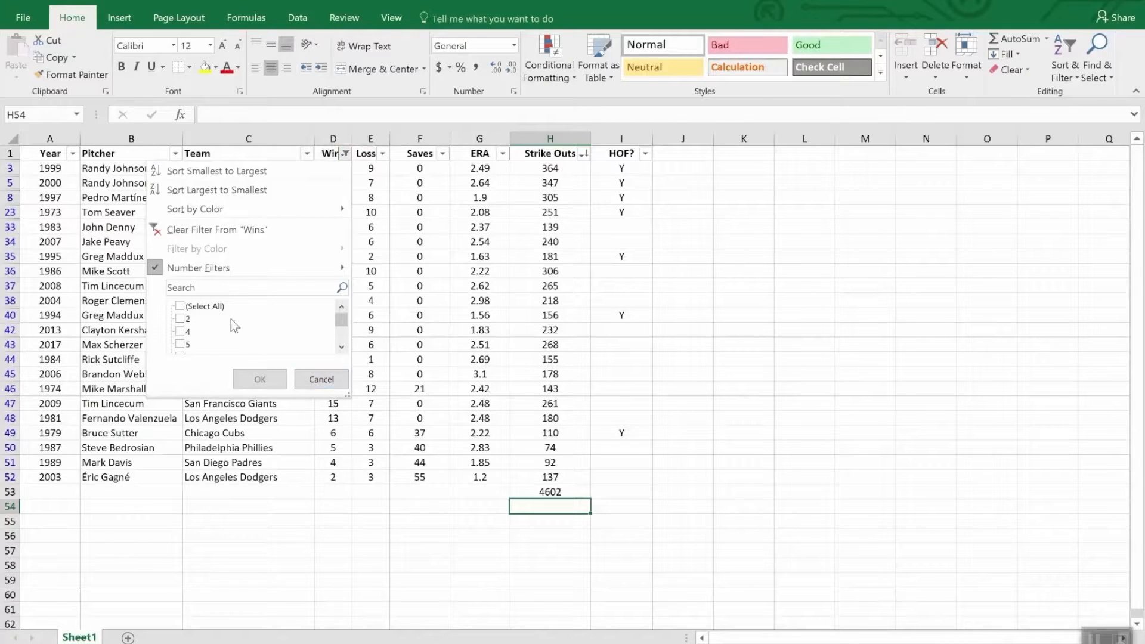
click(241, 230)
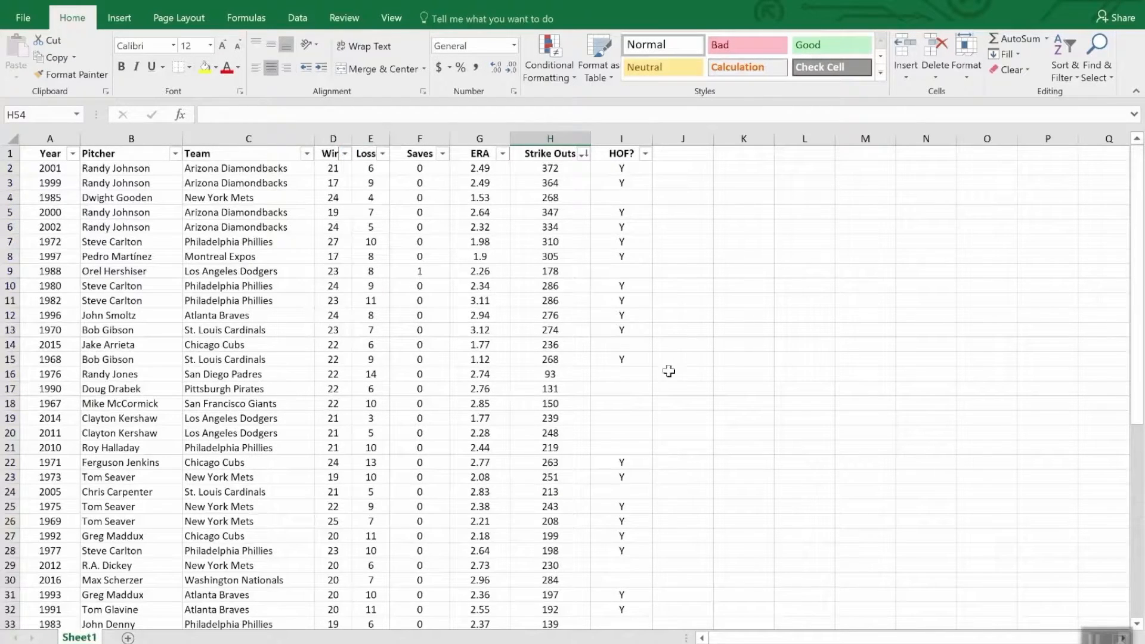
scroll(587, 430, down, 12)
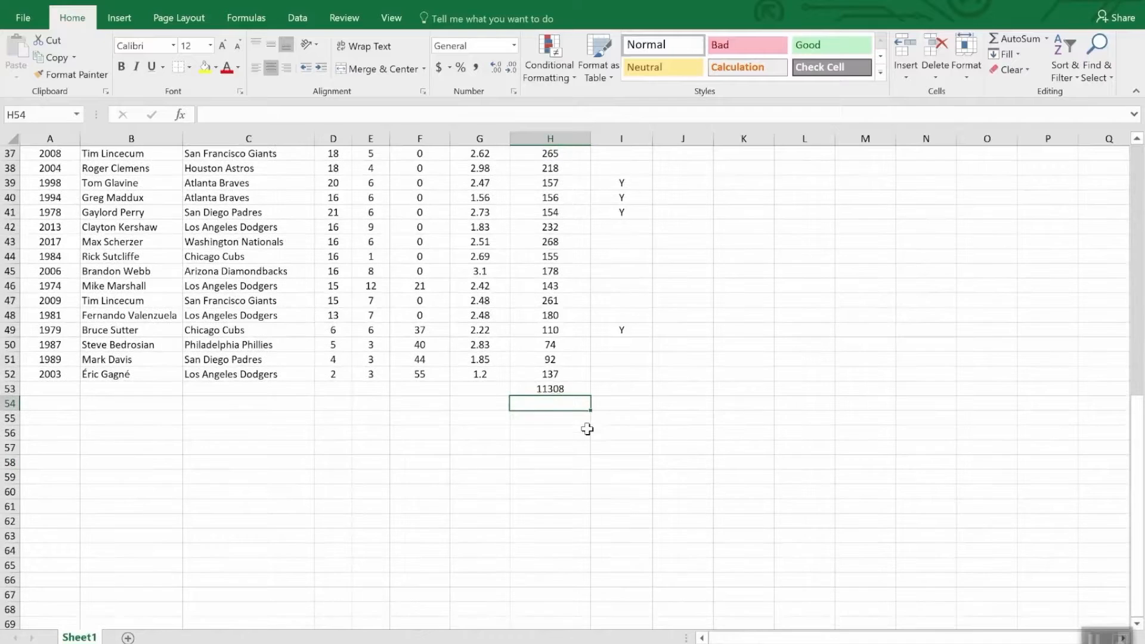
click(577, 389)
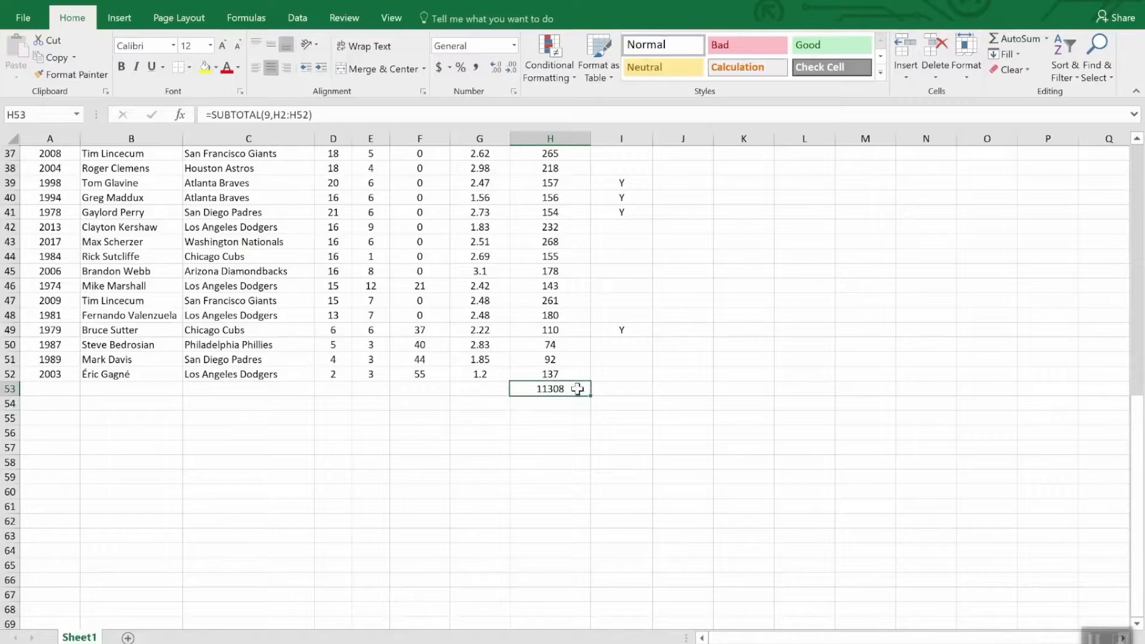
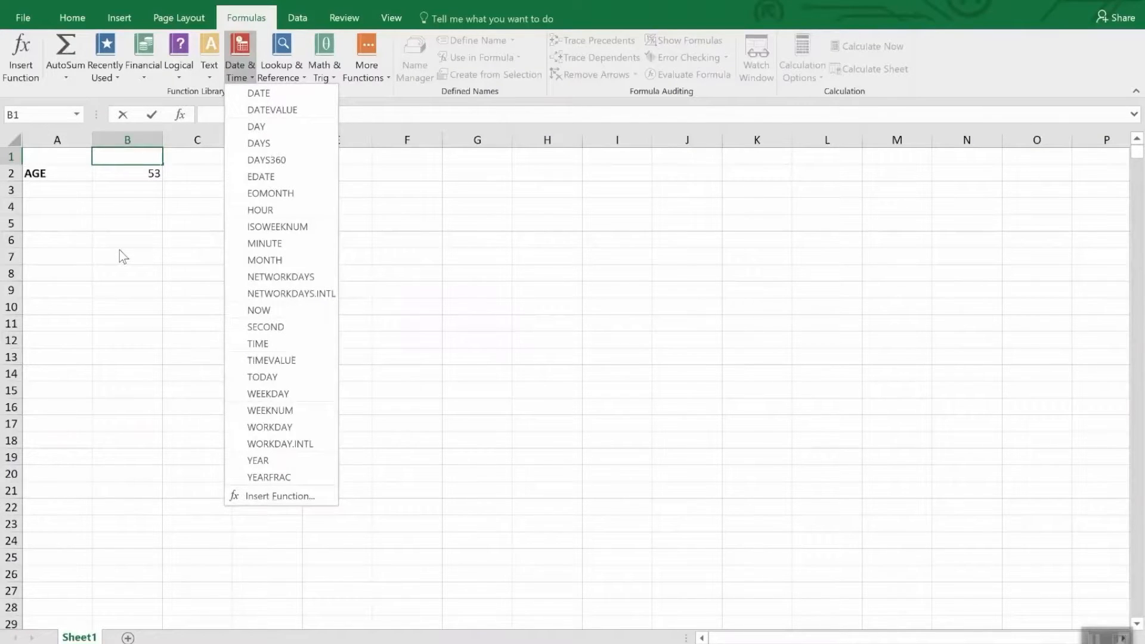
Select the AGE result in B2 and examine the Date and Time number formats available in Format Cells
click(116, 169)
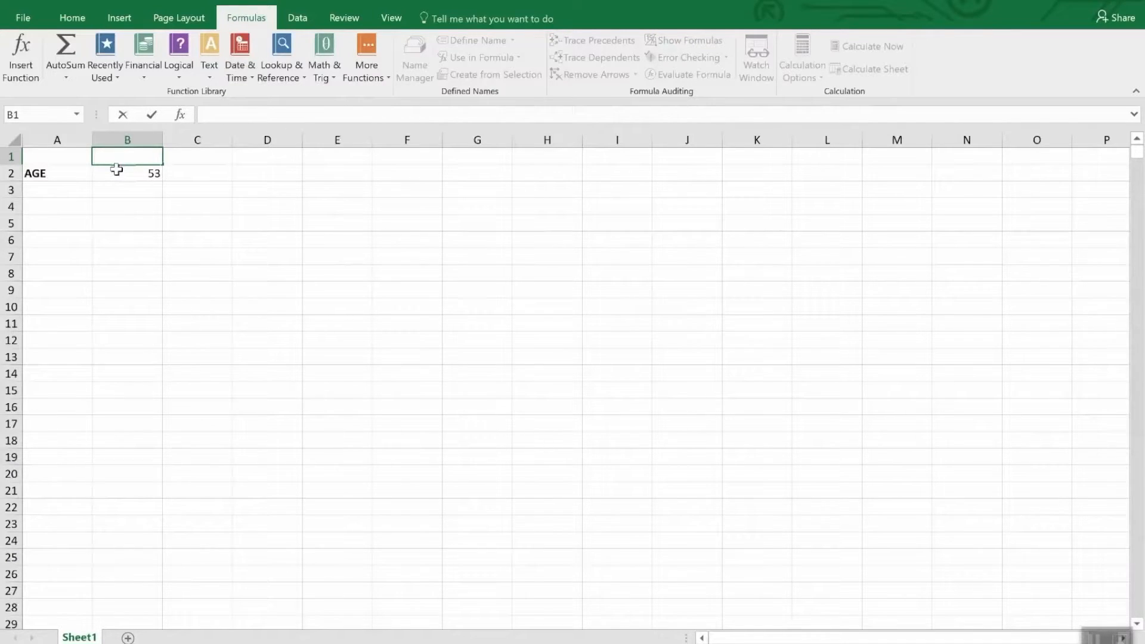
click(117, 171)
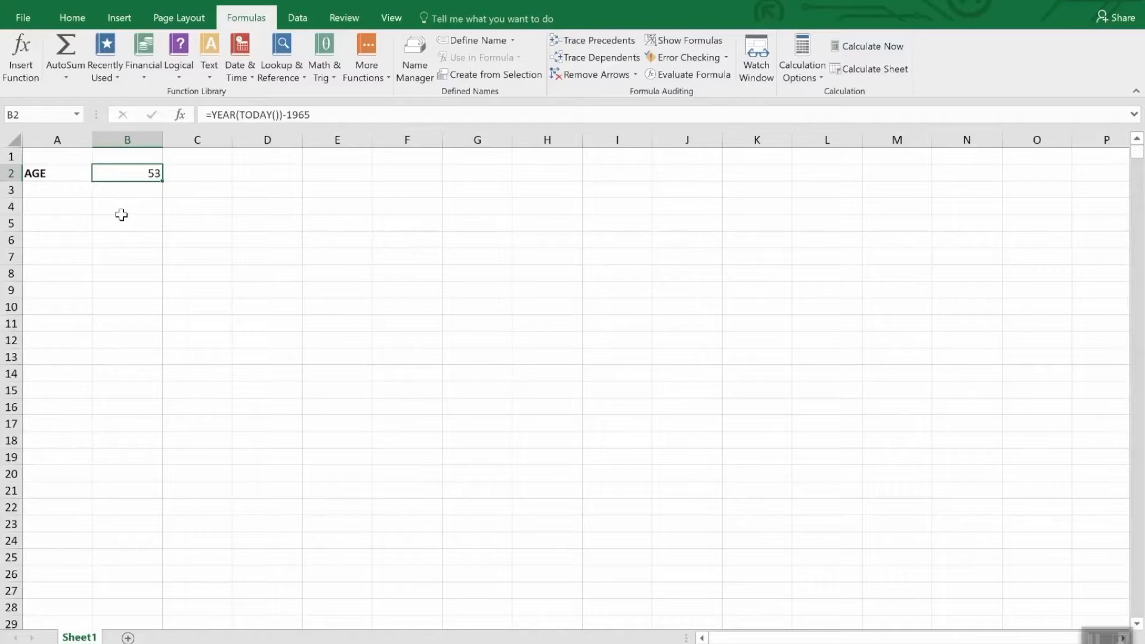
click(69, 21)
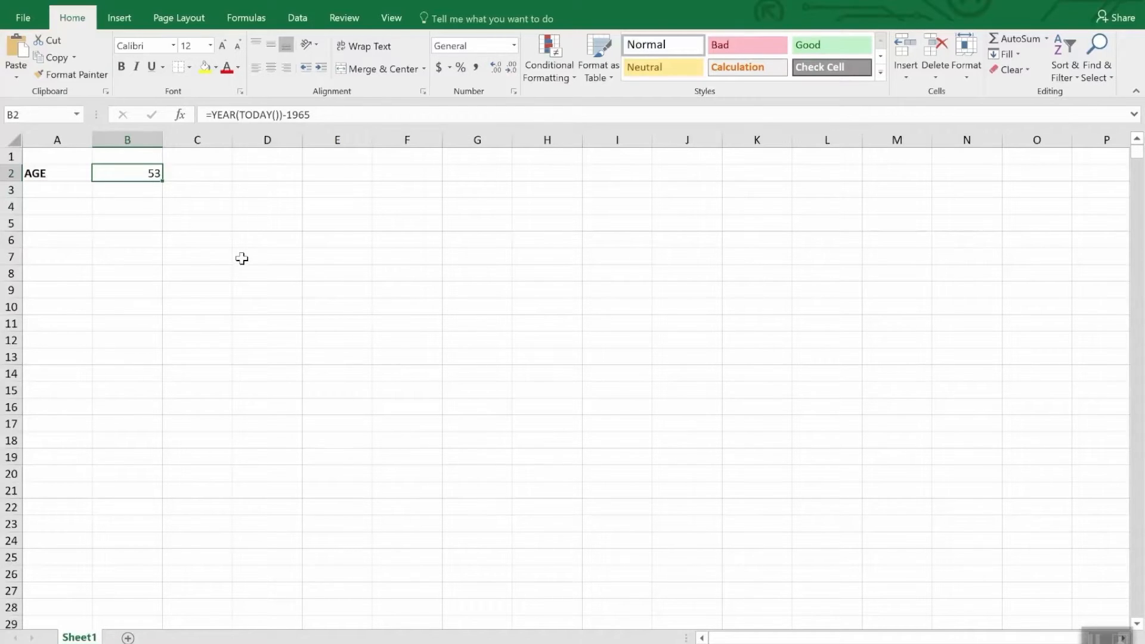
click(514, 44)
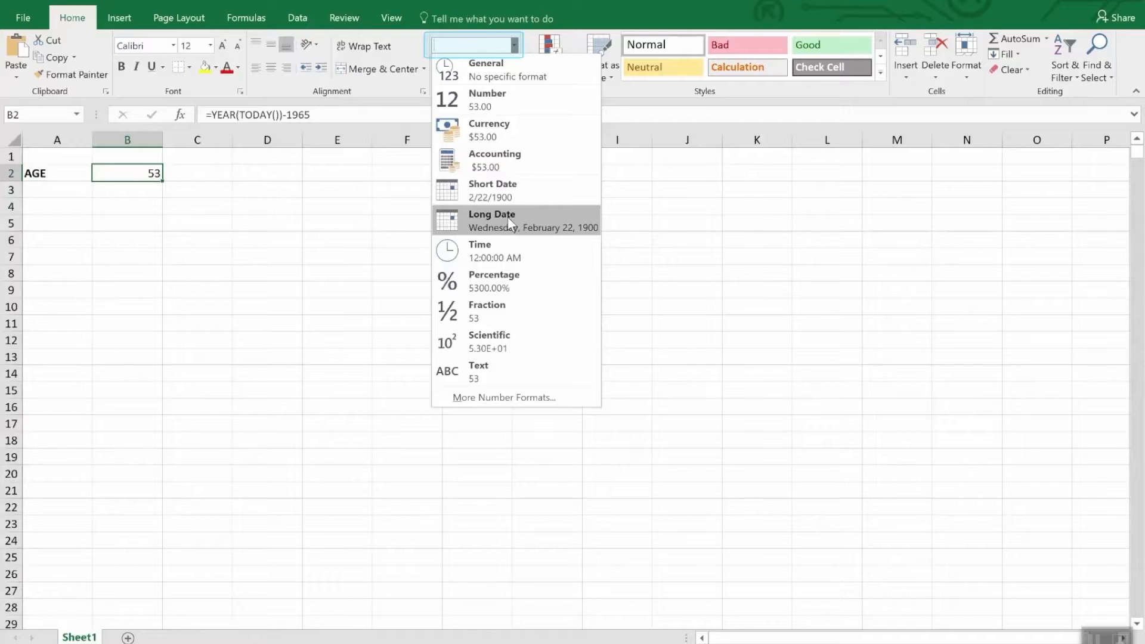
click(488, 400)
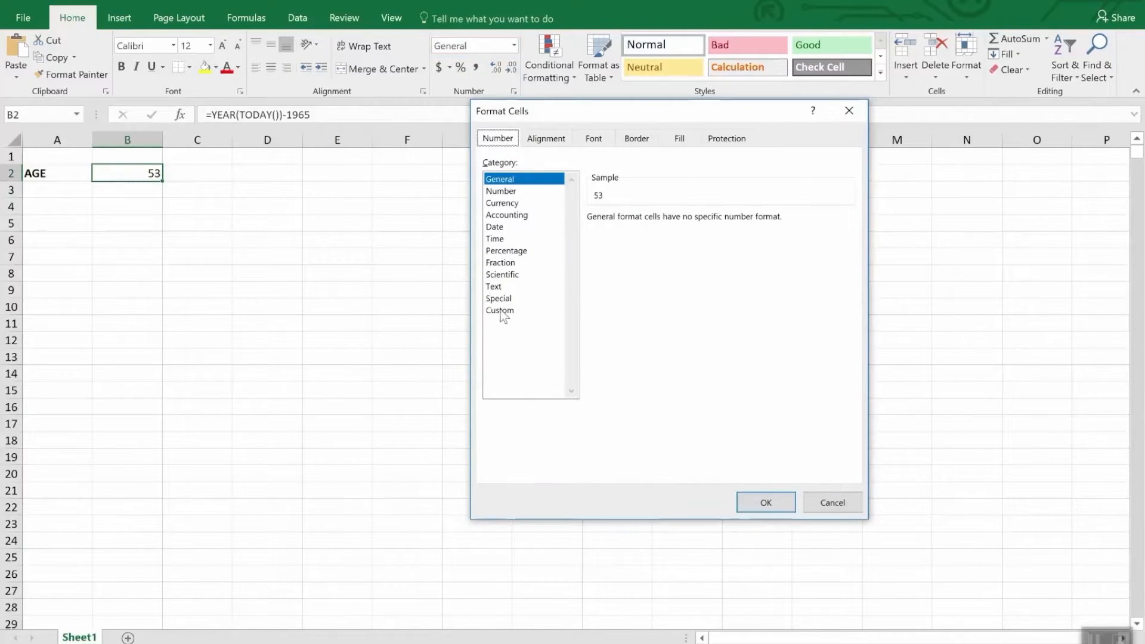
click(497, 227)
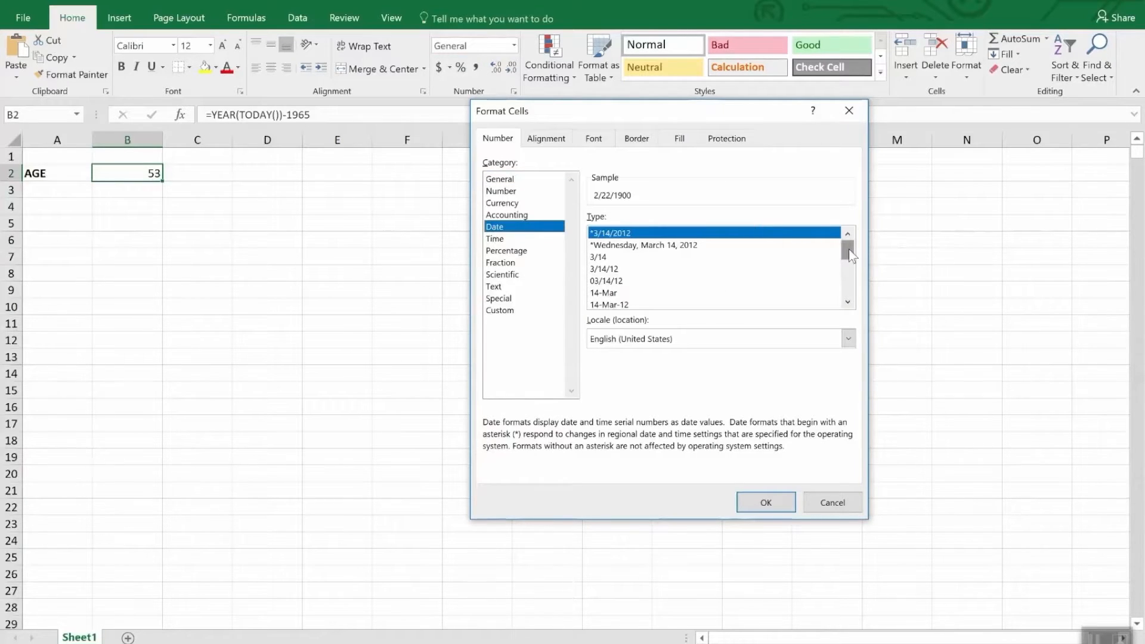
mouse_move(849, 249)
mouse_down()
mouse_move(857, 284)
mouse_move(855, 264)
mouse_up()
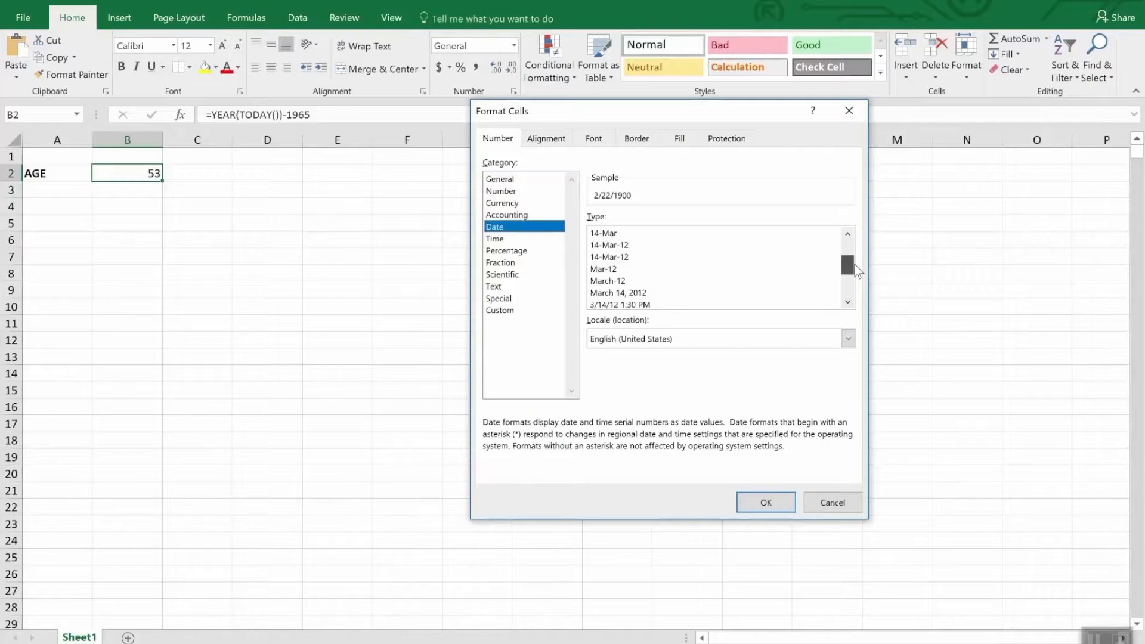
drag(854, 265, 857, 275)
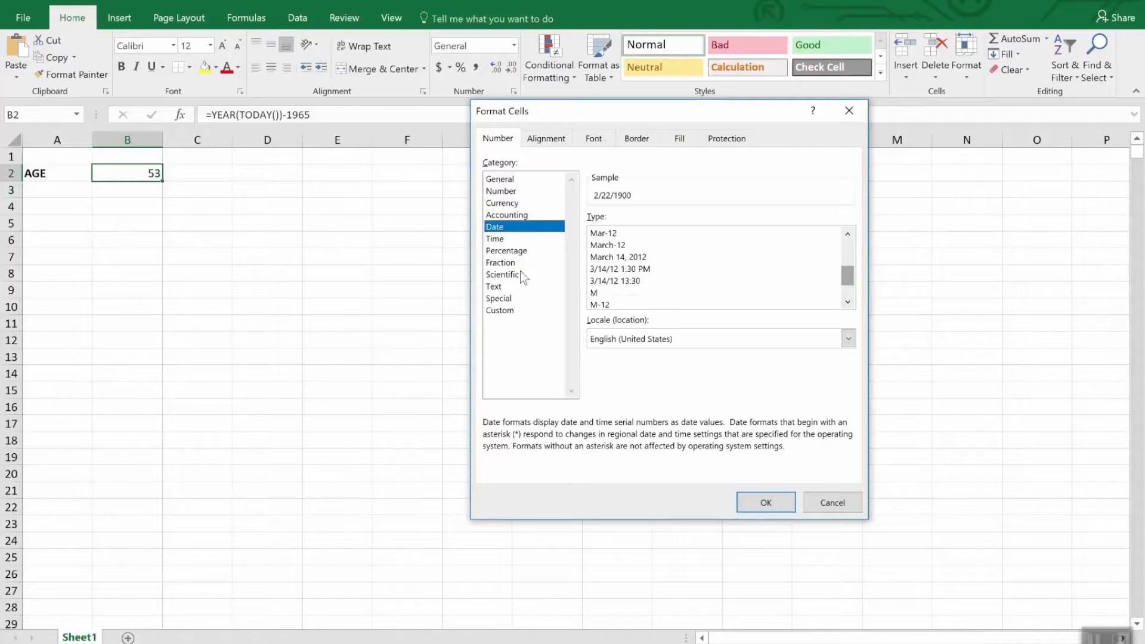
click(501, 240)
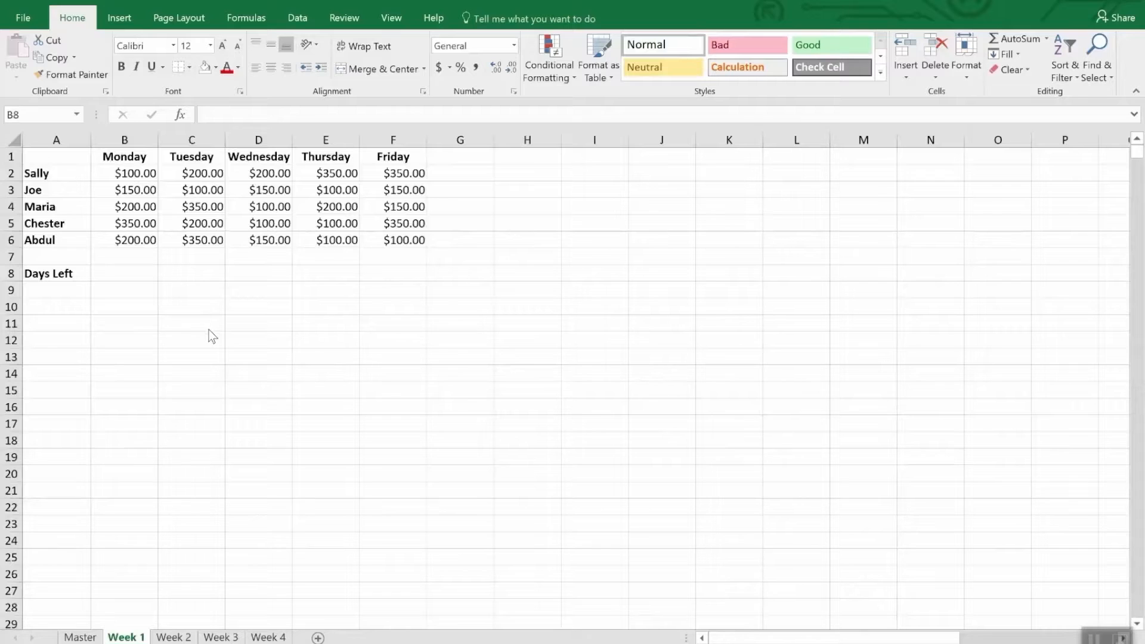
Replace the Monday header in B1 of the Week 1 sheet with the date 4/2/2018
click(136, 157)
click(136, 157)
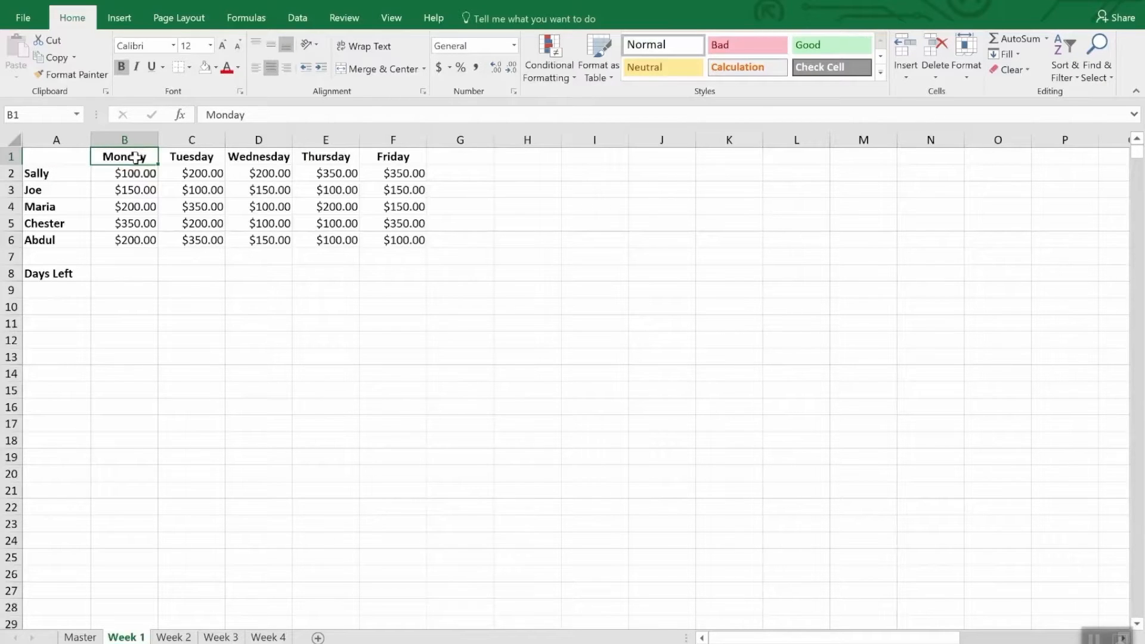
text(4/2)
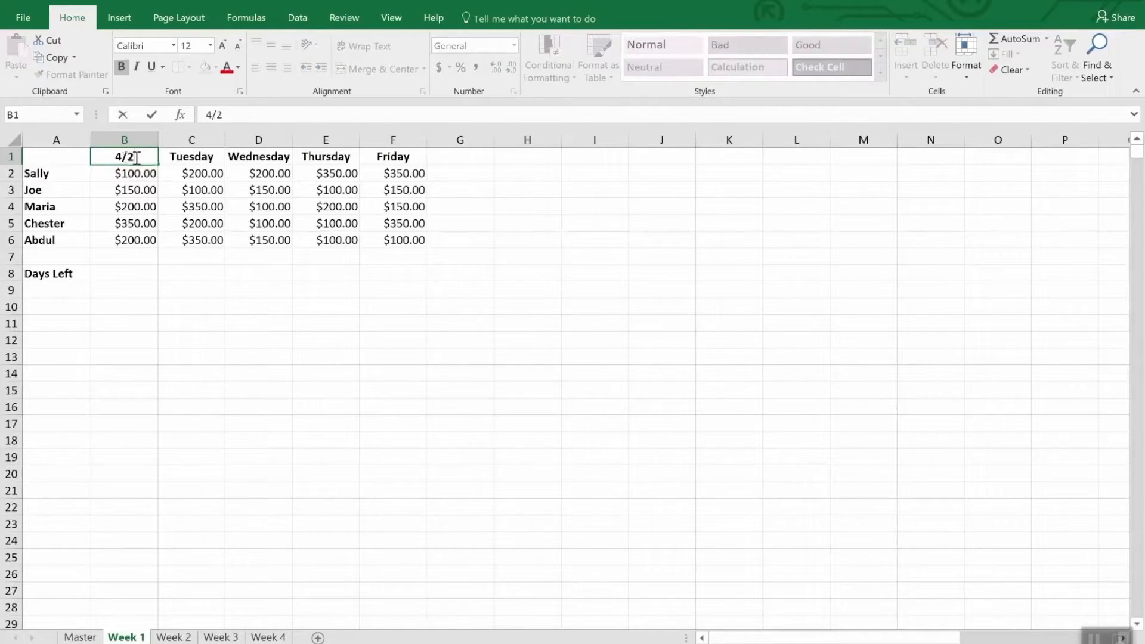
text(/2018)
key(Return)
Replace the Tuesday header in C1 with the formula =B1+1
click(135, 157)
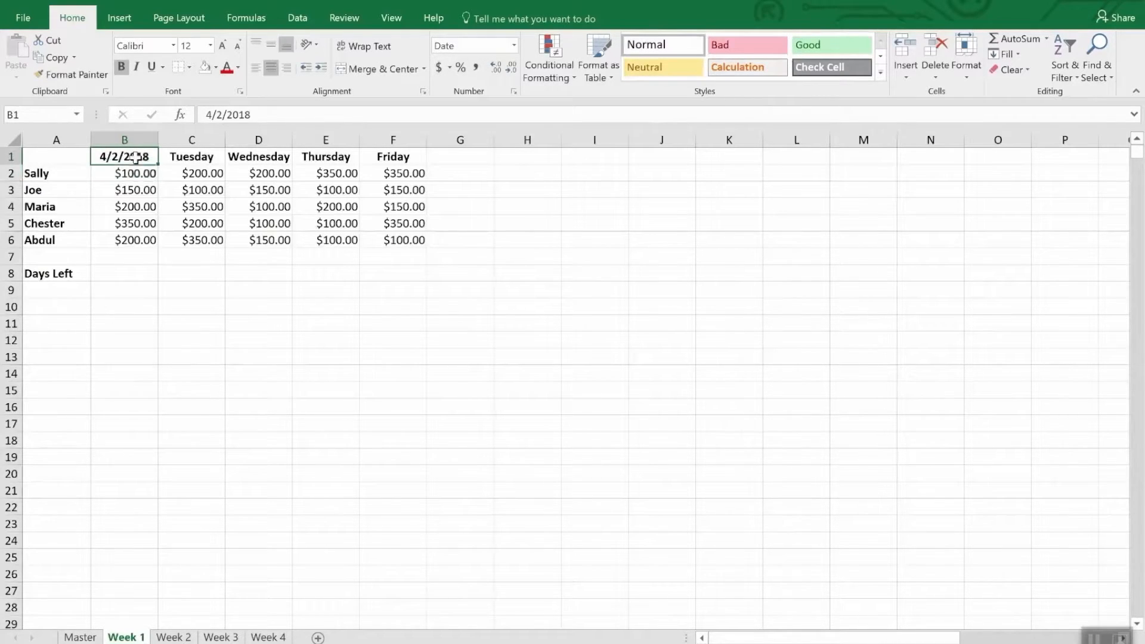
key(Right)
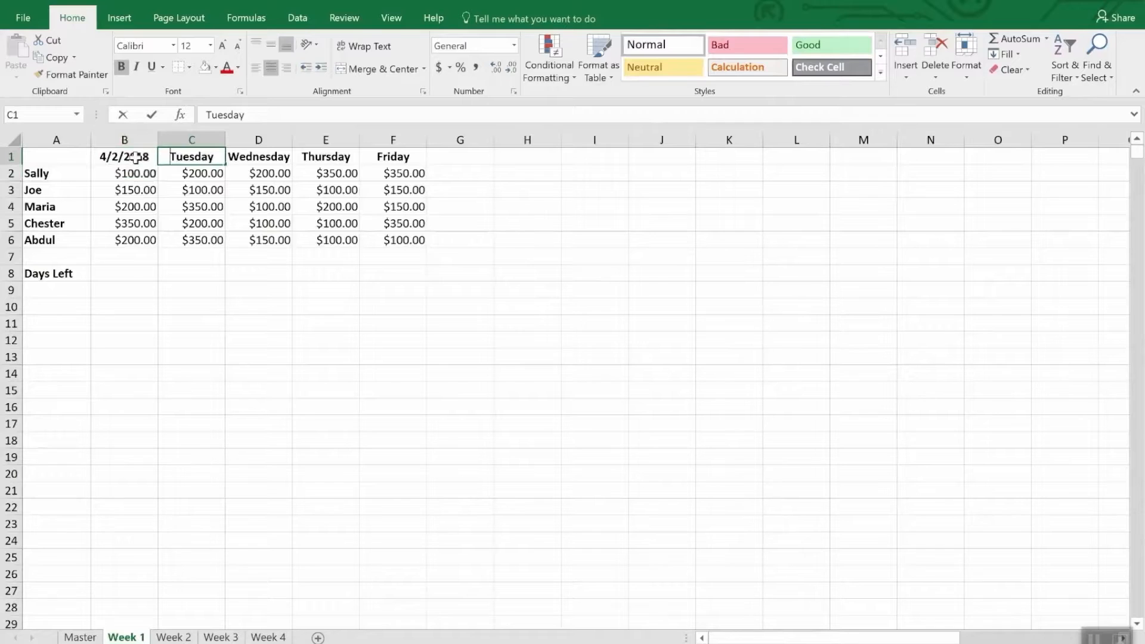
text(=b)
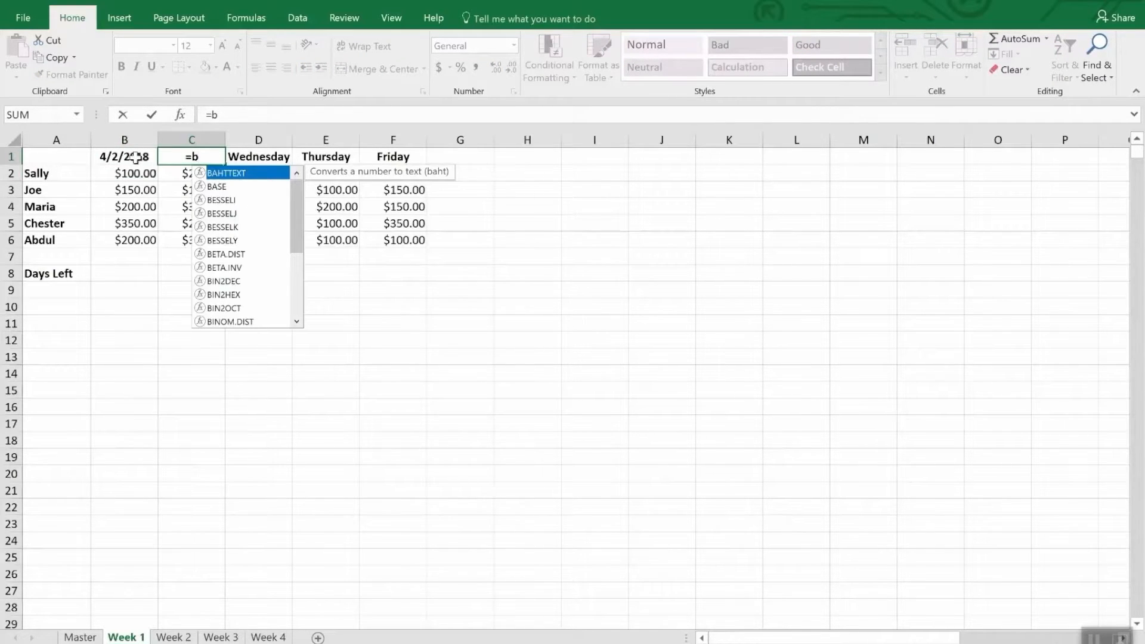
text(2)
key(BackSpace)
text(1)
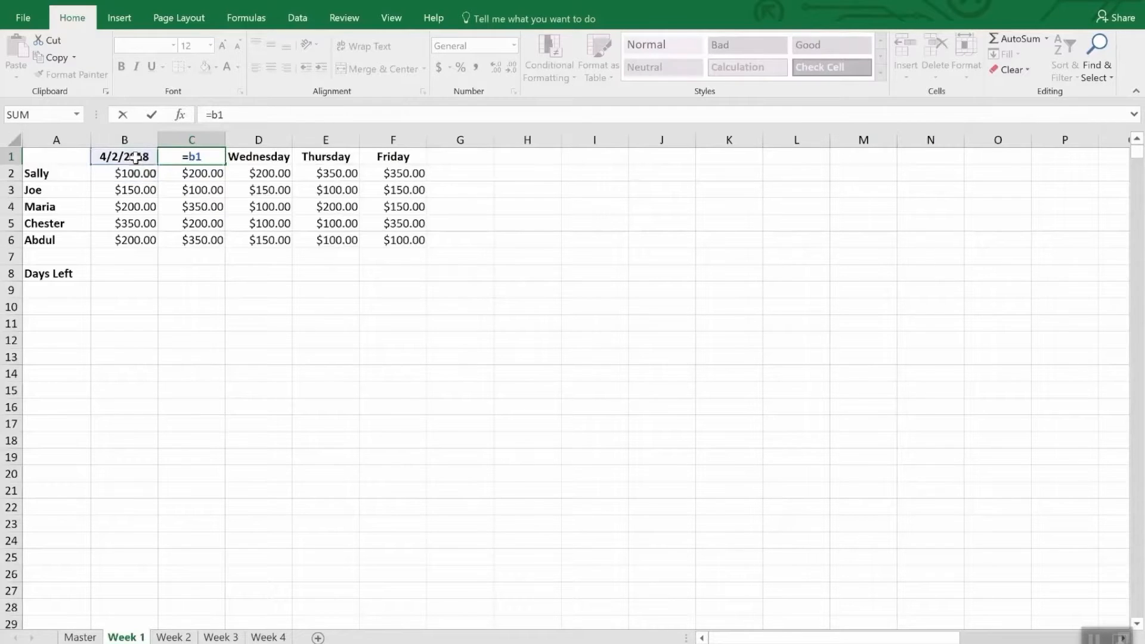
text(+1)
key(Return)
Copy the date formula from C1 into D1, E1 and F1, replacing the Wednesday to Friday headers
key(Up)
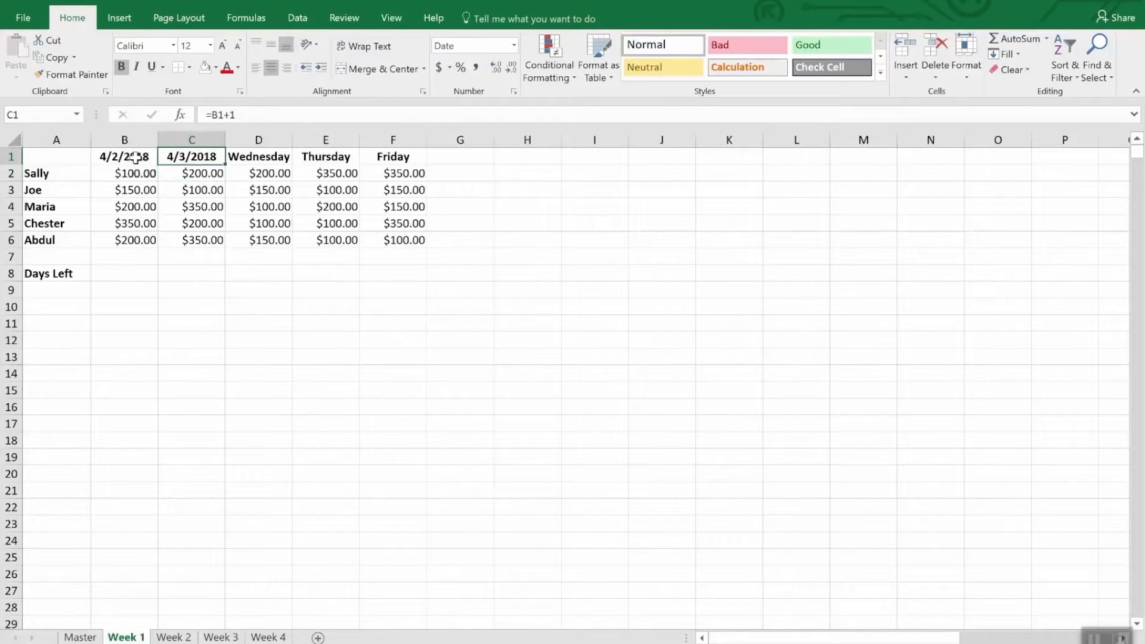
key(ctrl+c)
key(Right)
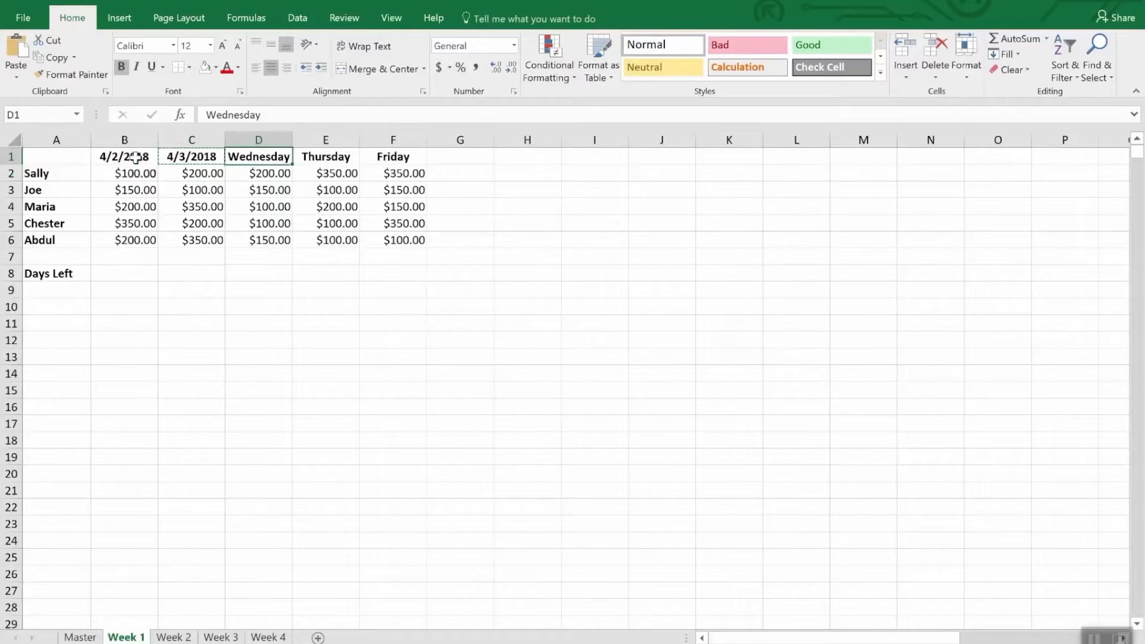
key(ctrl+v)
key(Right)
key(ctrl+v)
key(Right)
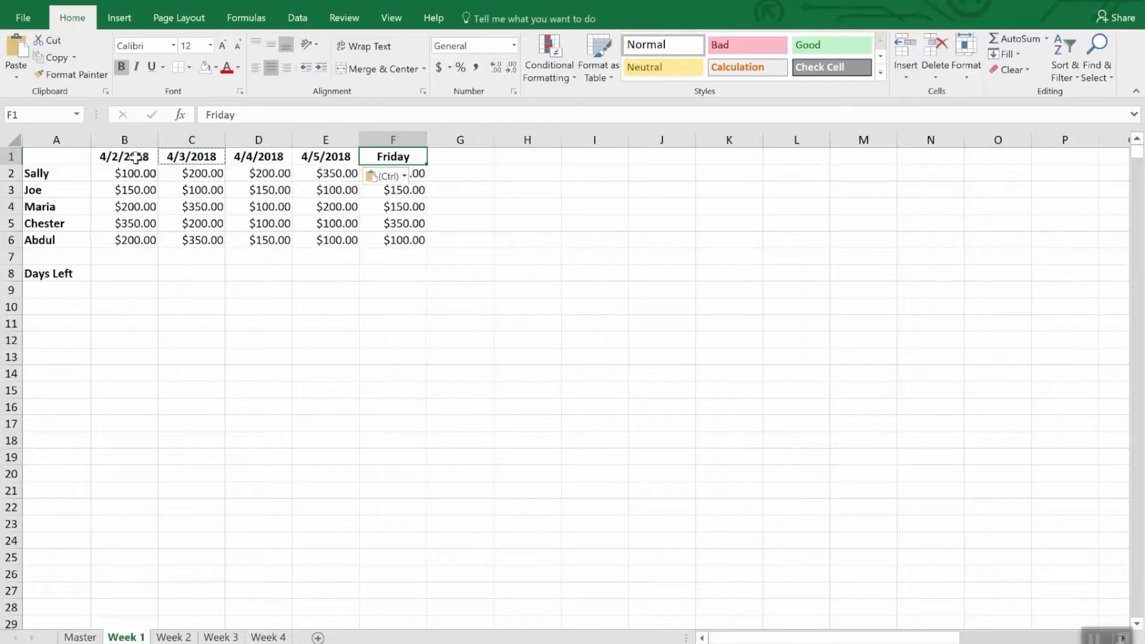
key(ctrl+v)
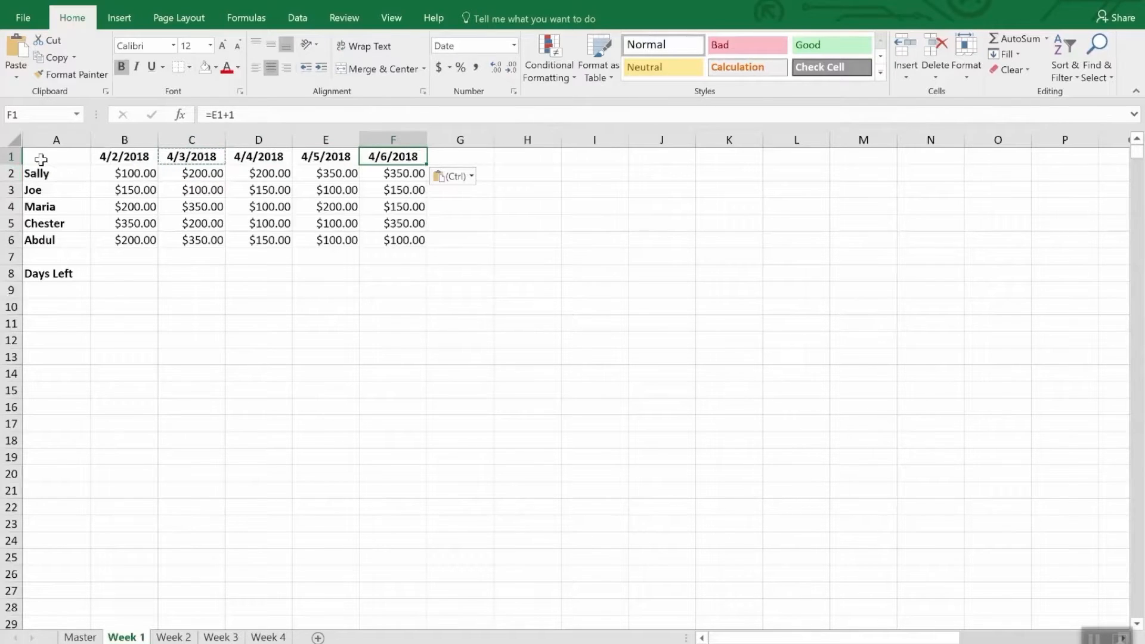
Paste the copied date formula over the Monday to Friday headers in B1:F1 of the Week 2 sheet
drag(104, 158, 390, 158)
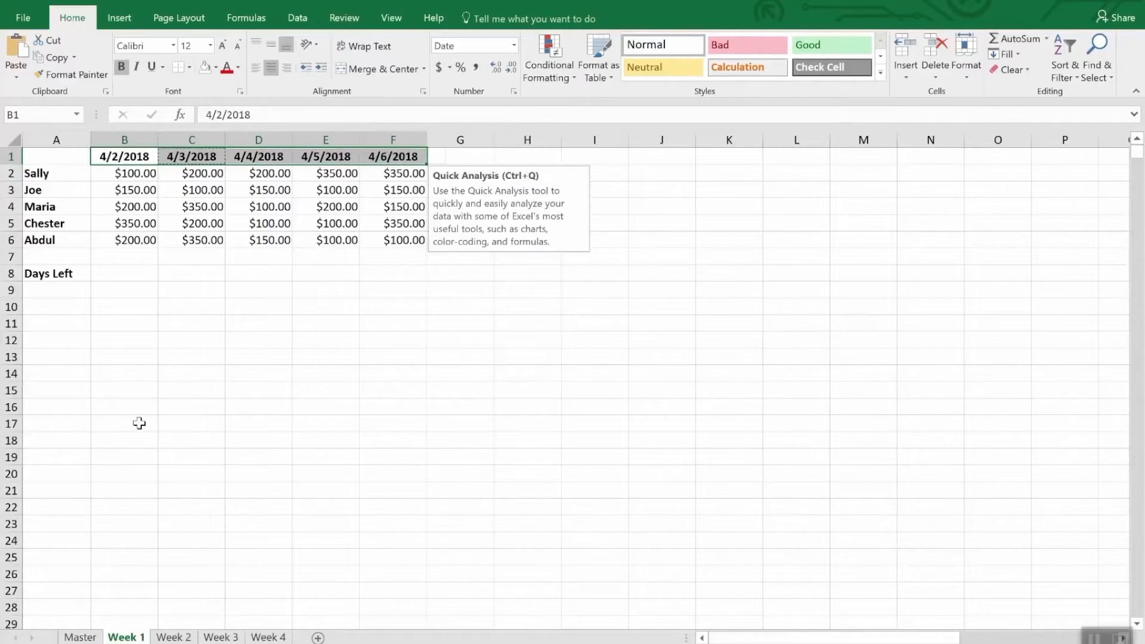
click(171, 637)
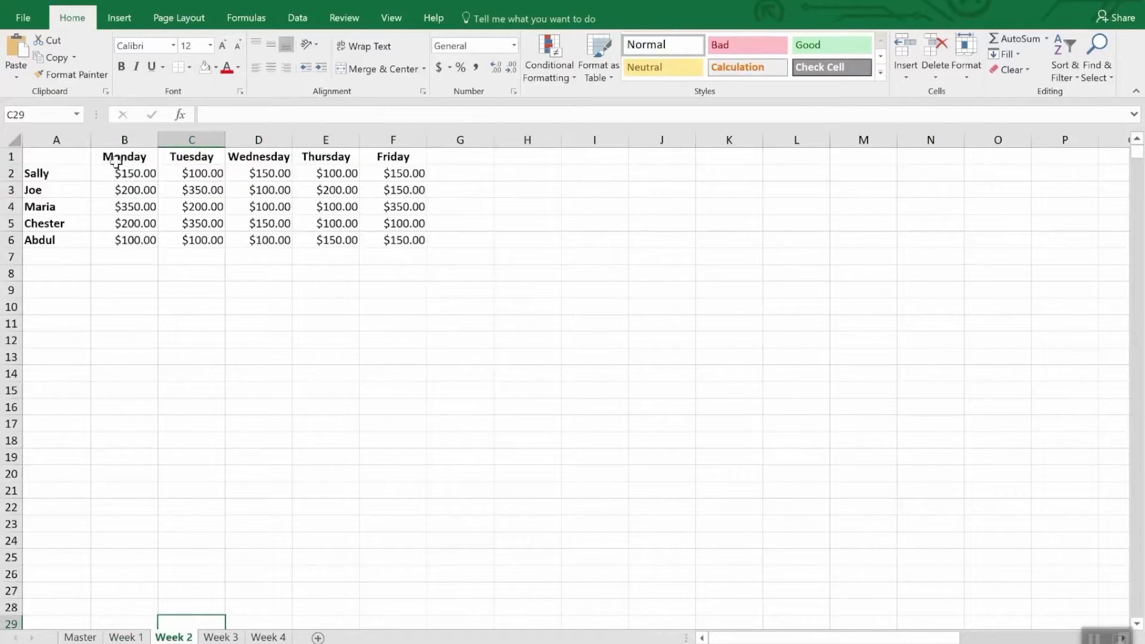
drag(119, 156, 370, 160)
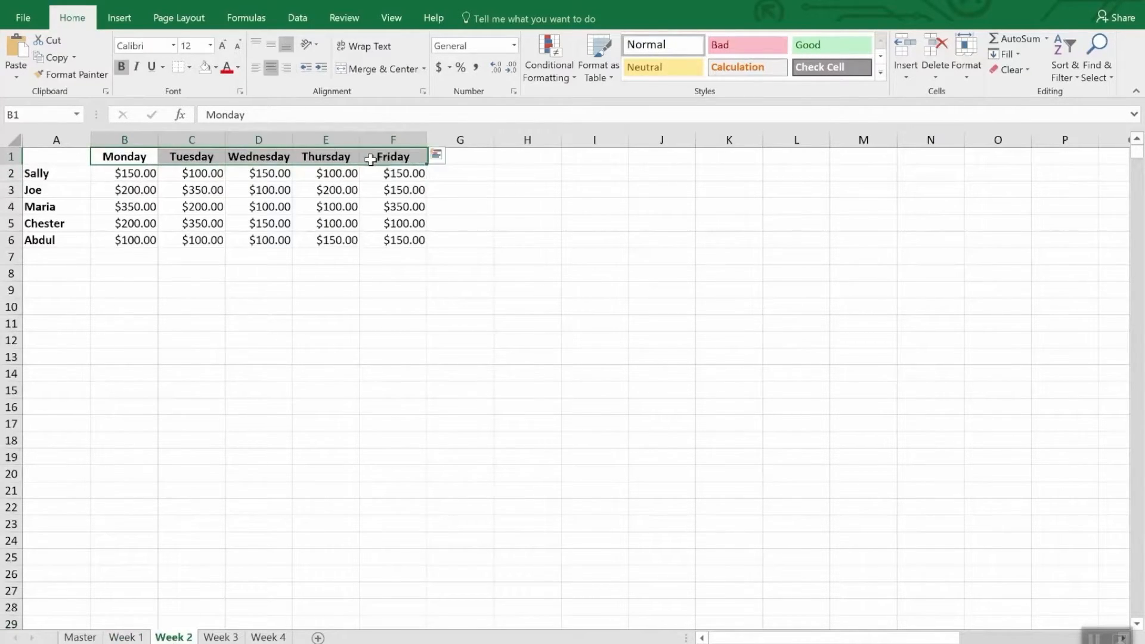
key(ctrl+v)
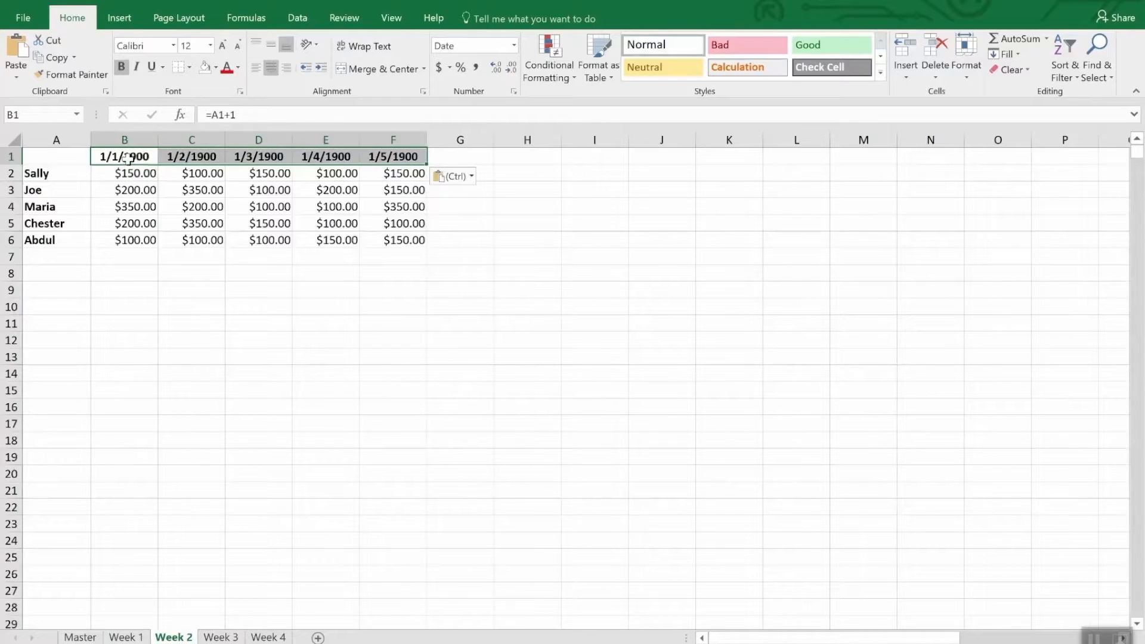
Replace the formula in B1 of the Week 2 sheet with the start date 4/9/18
click(128, 158)
text(4)
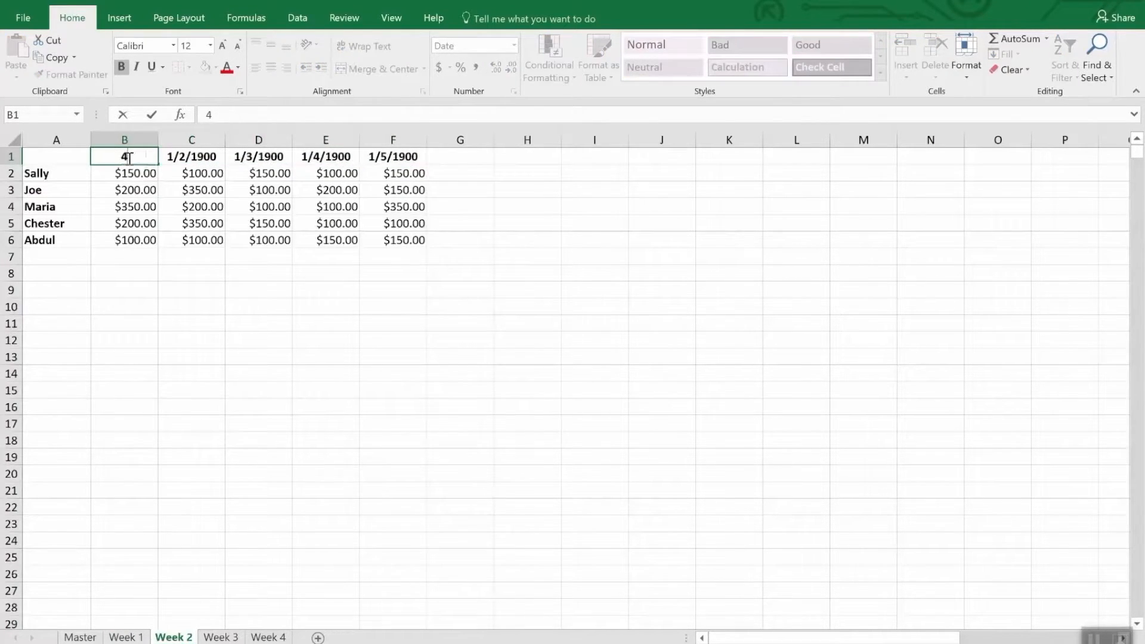
text(/9/18)
key(Return)
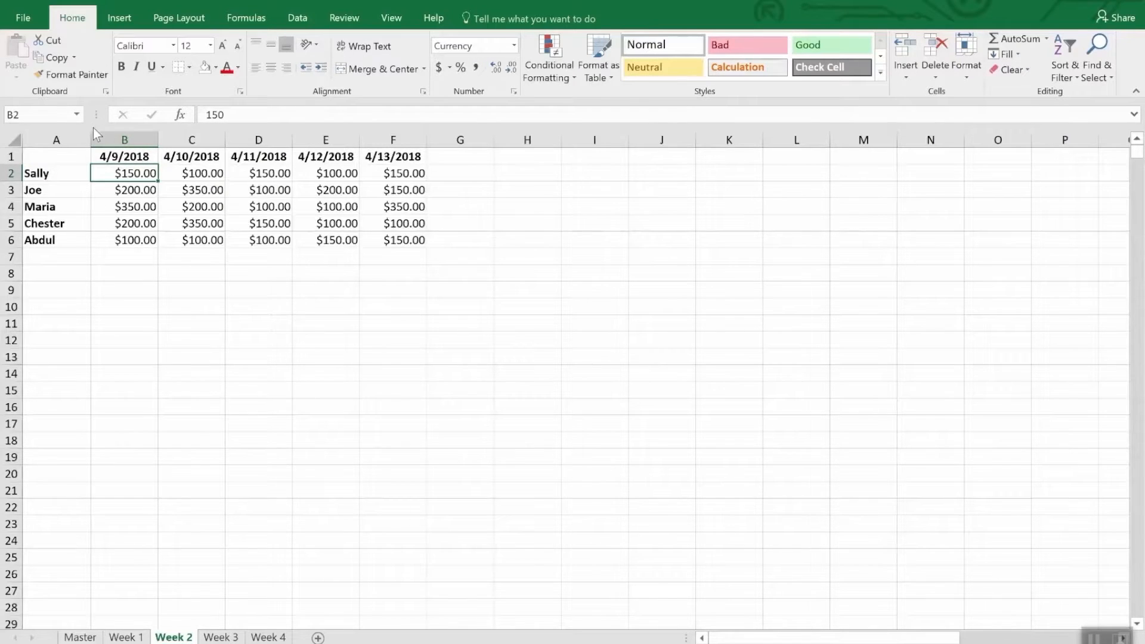
Enter the formula =Date(2018,4,30)-today() in B8 beside Days Left on the Week 1 sheet
click(120, 637)
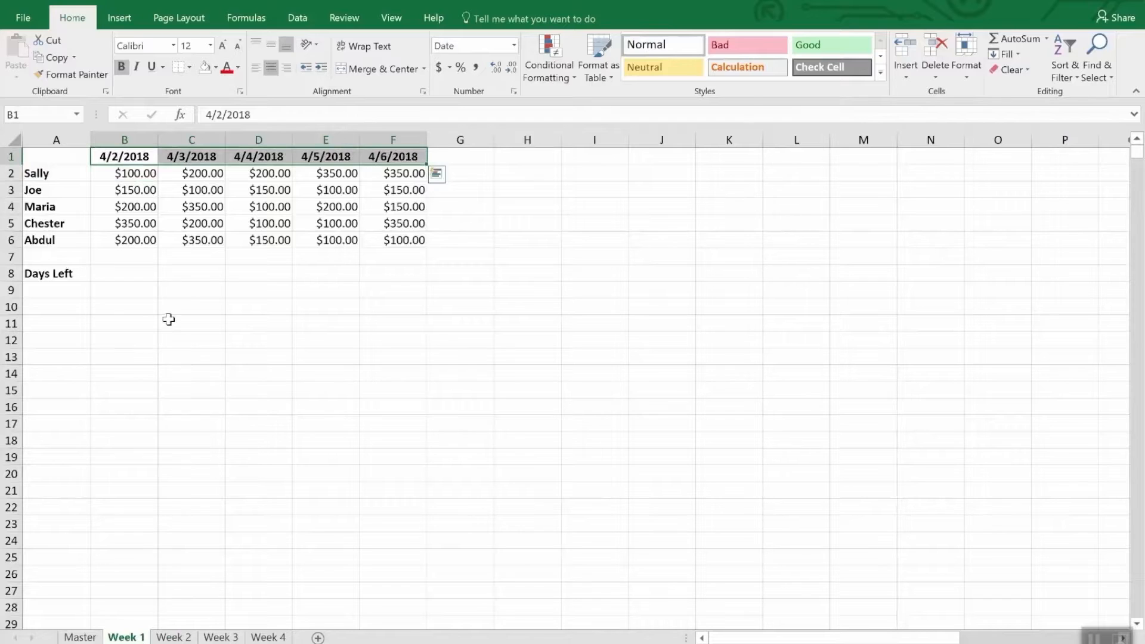
click(122, 275)
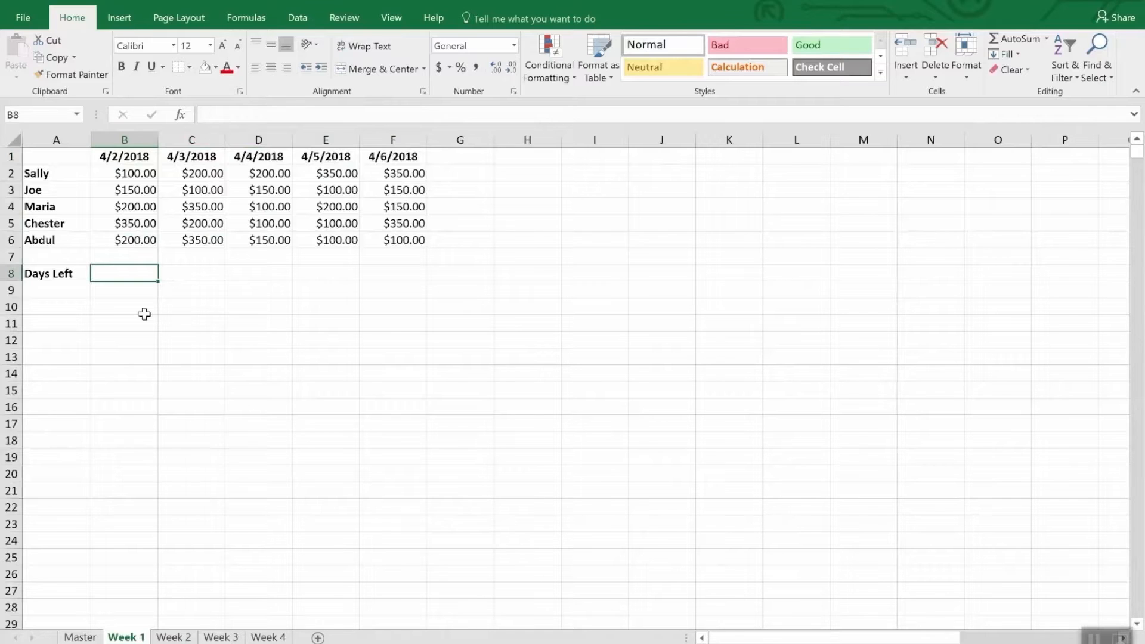
text(=)
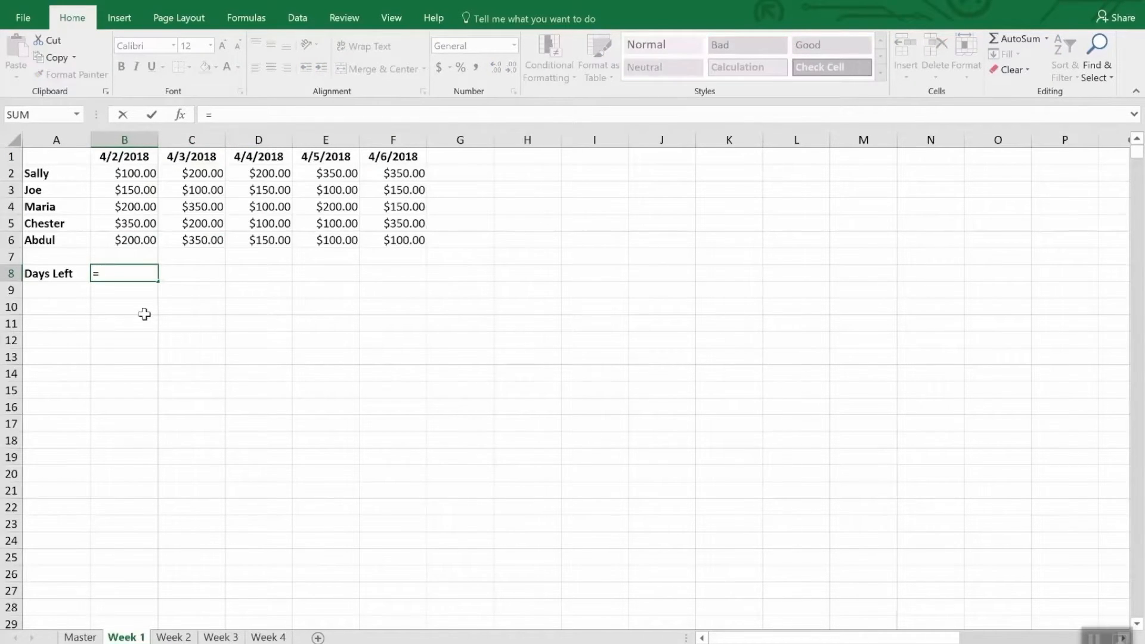
text(Da)
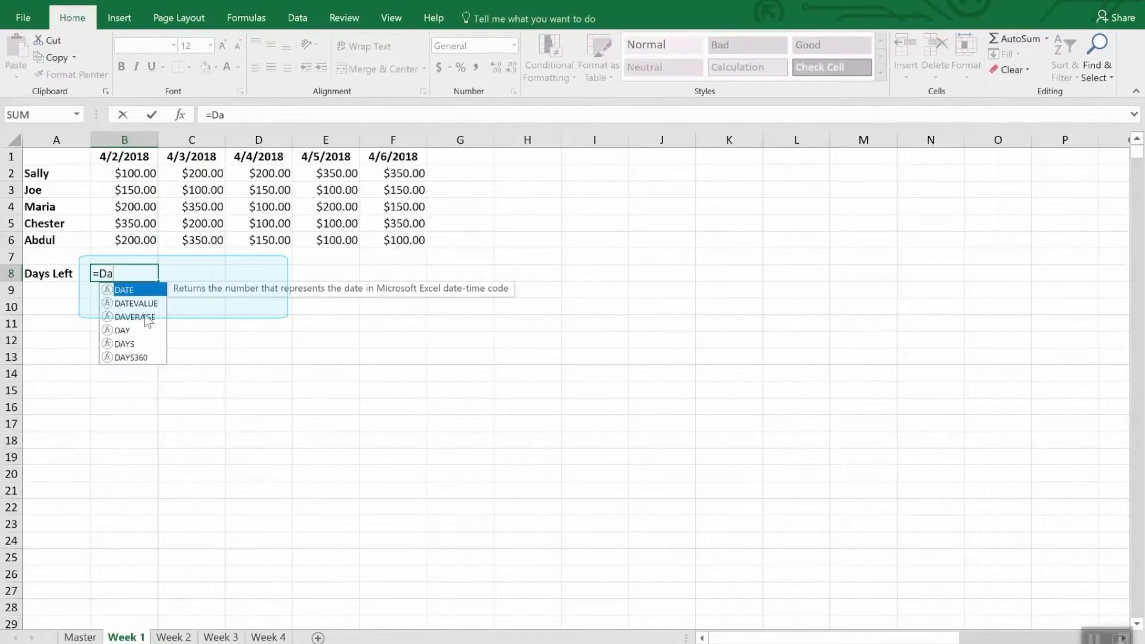
text(te()
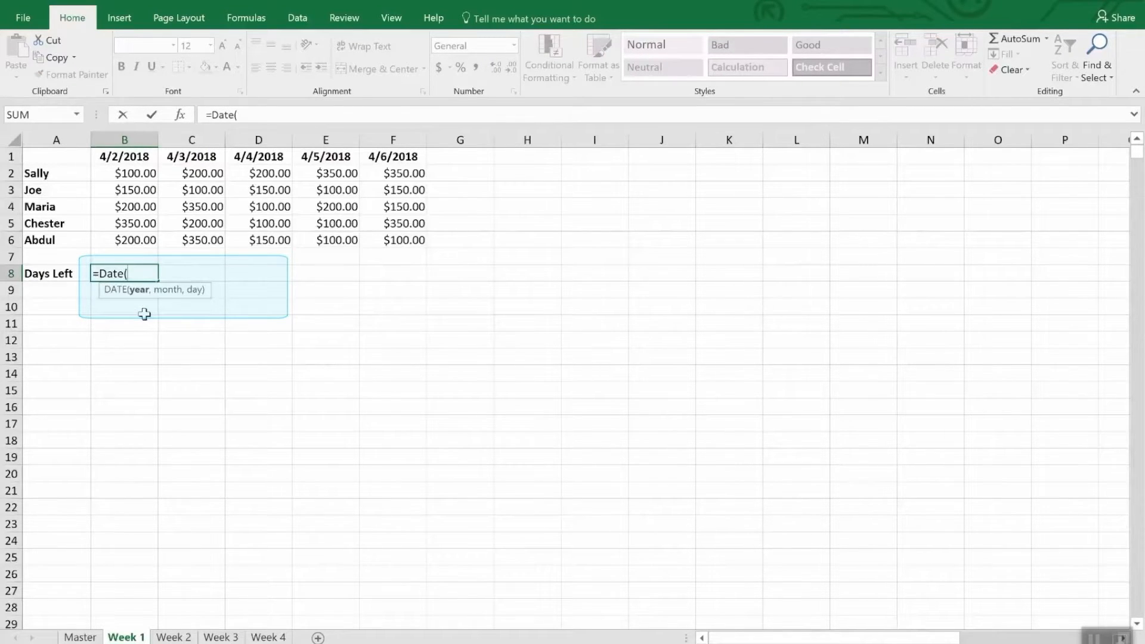
text(2018,4)
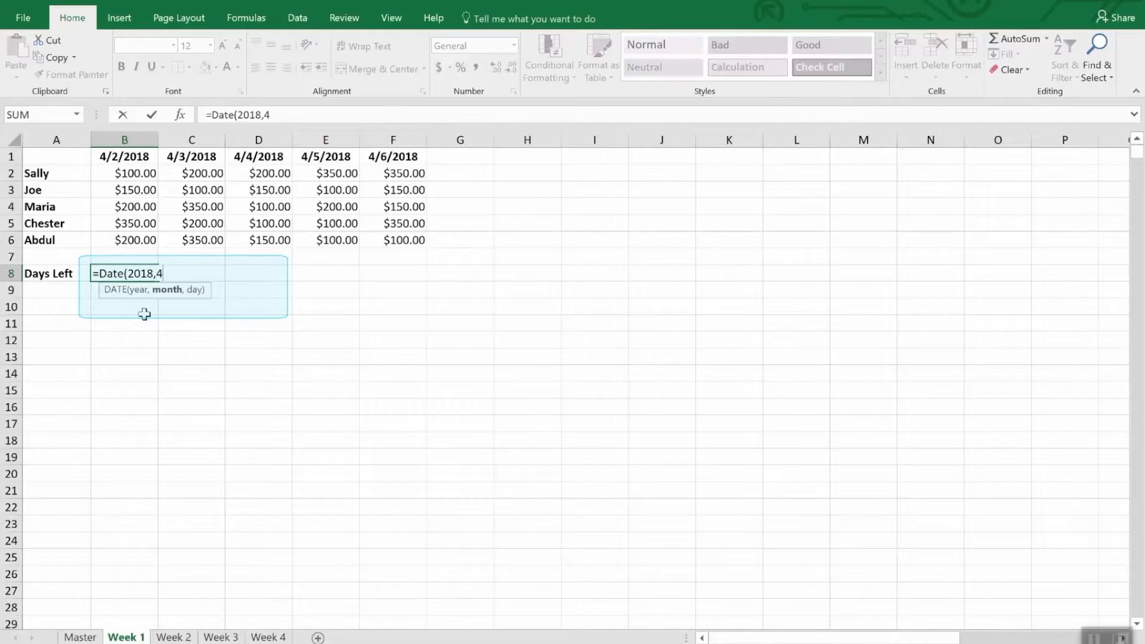
text(,30))
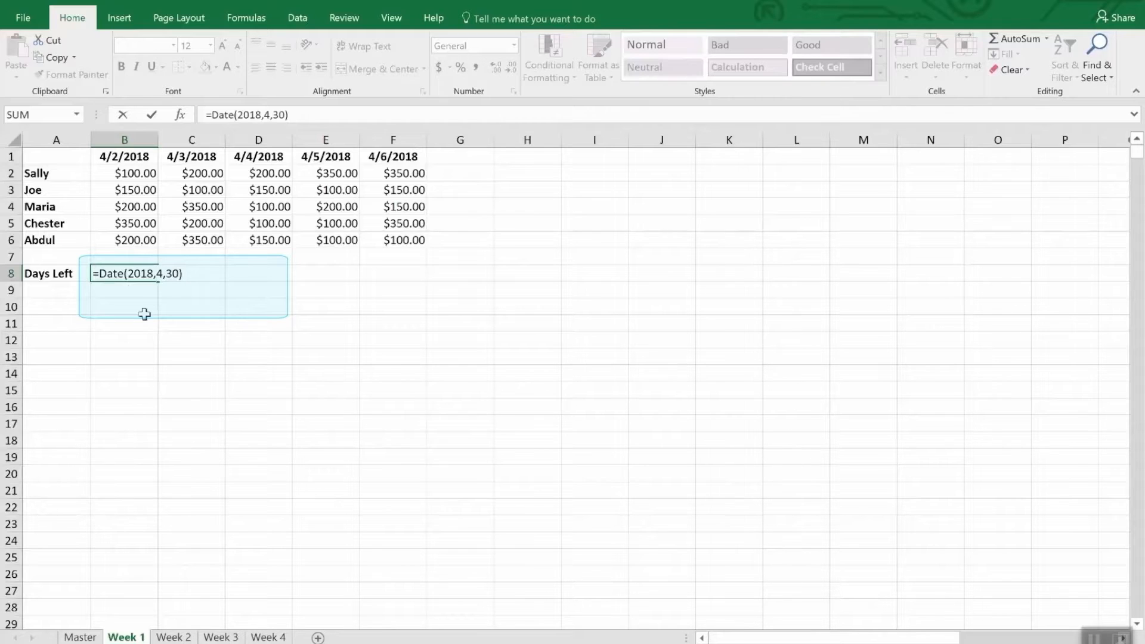
text(-today)
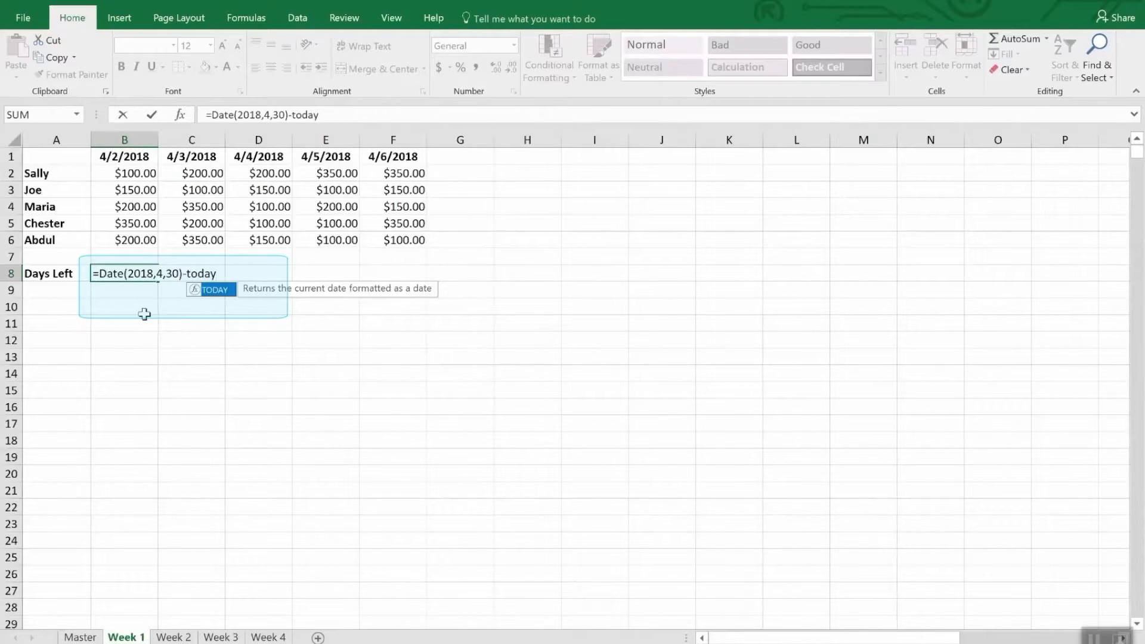
text(())
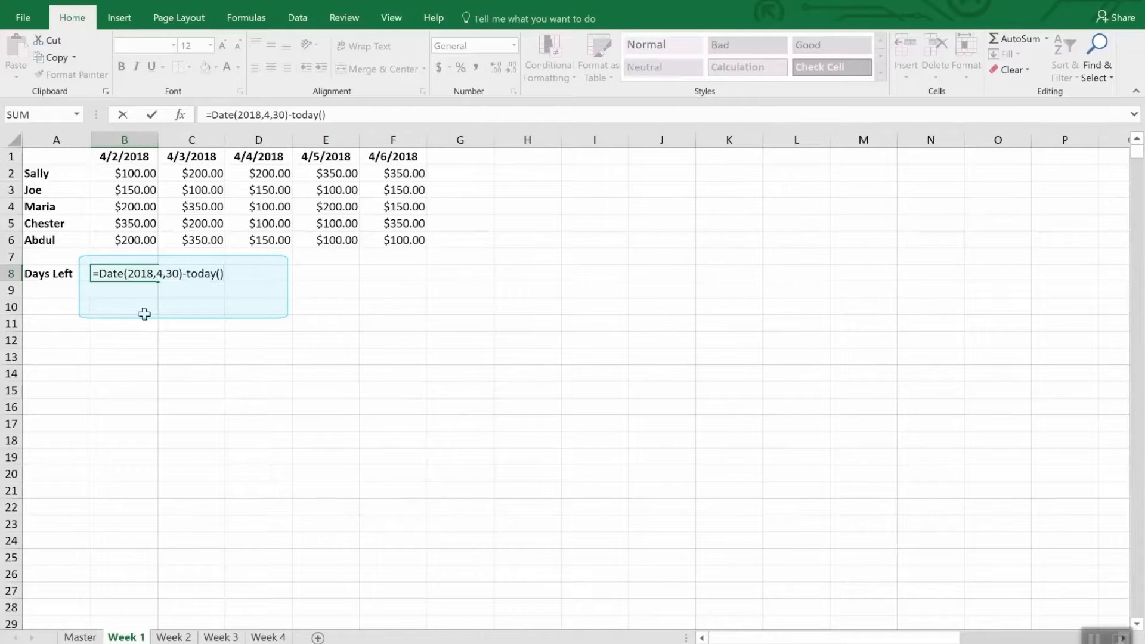
key(Return)
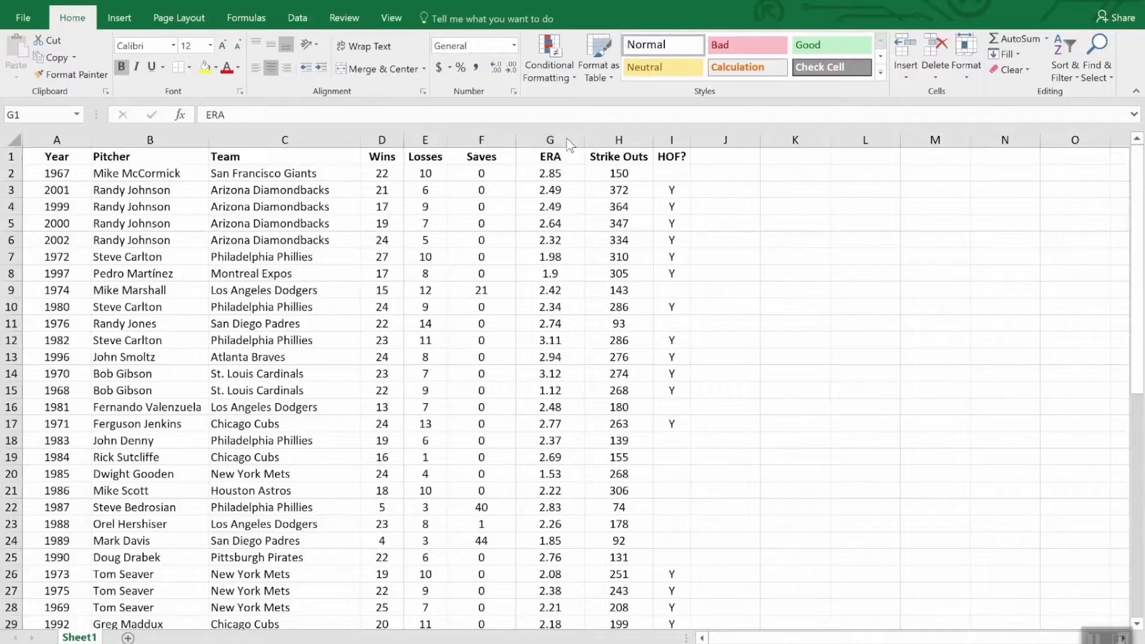
Apply a Less Than conditional formatting rule to the ERA column, highlighting values below 2.00 with Light Red Fill with Dark Red Text
click(544, 139)
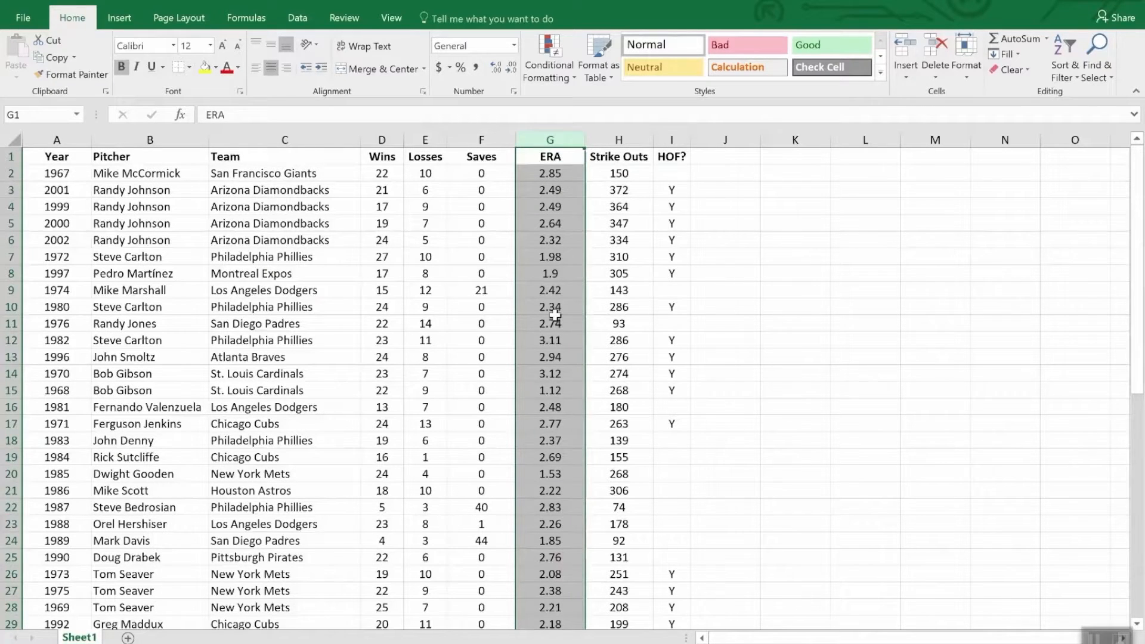
click(549, 46)
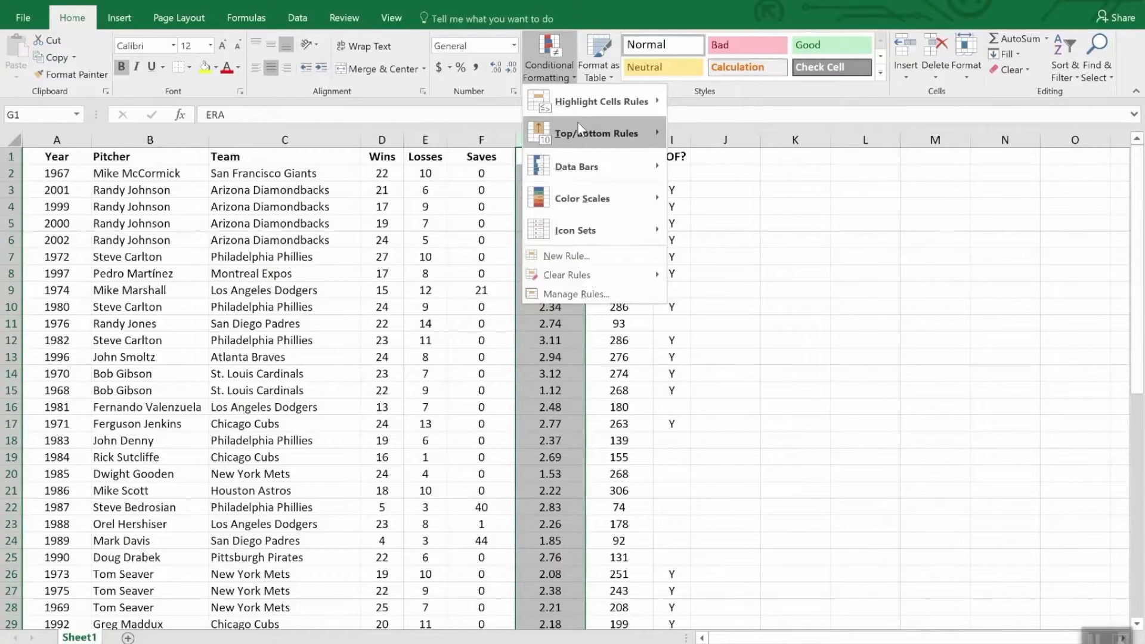
mouse_move(582, 101)
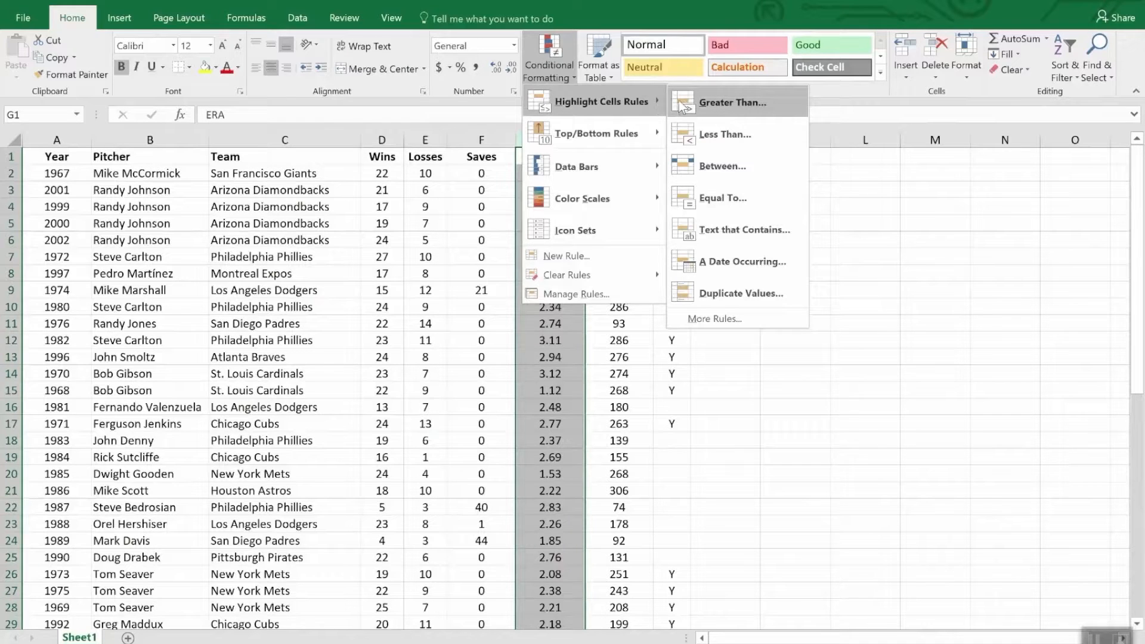
click(742, 135)
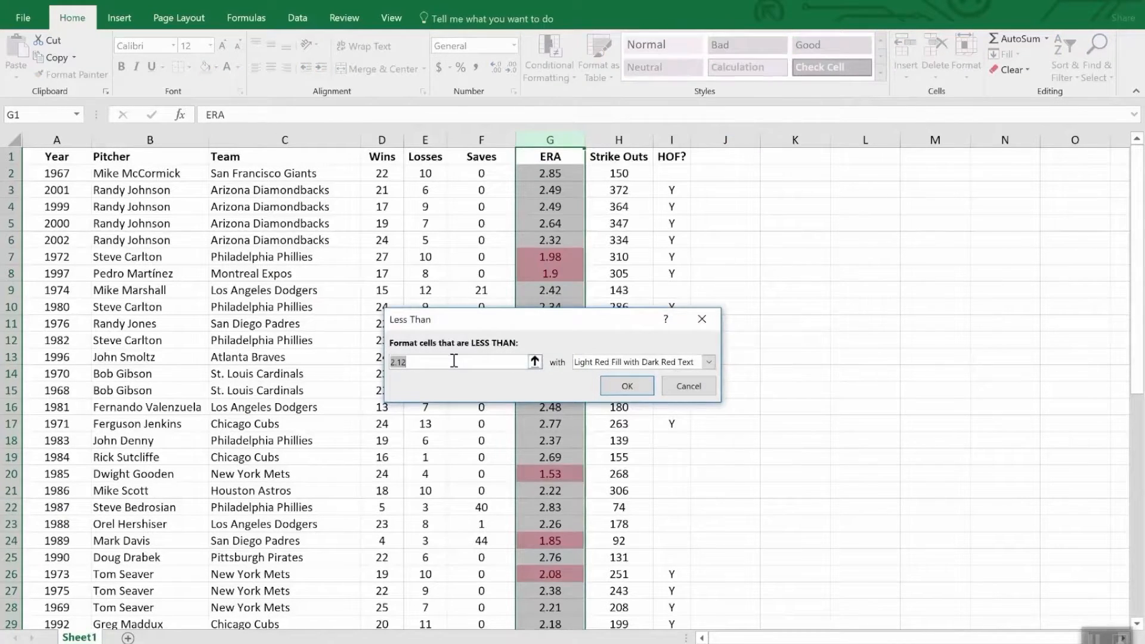
text(2.)
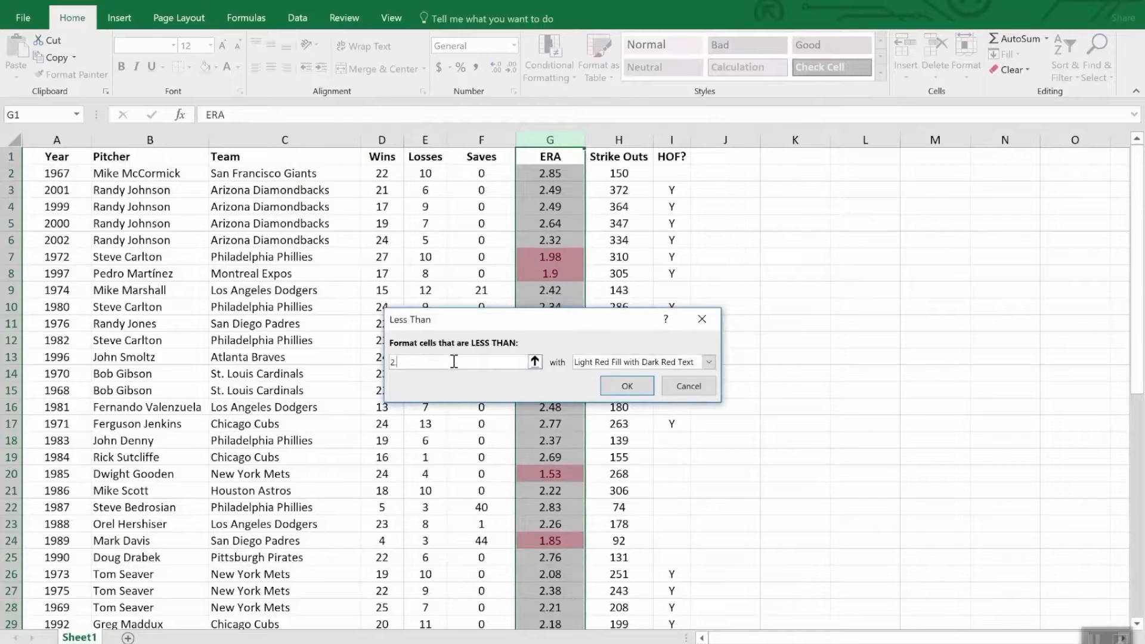
text(00)
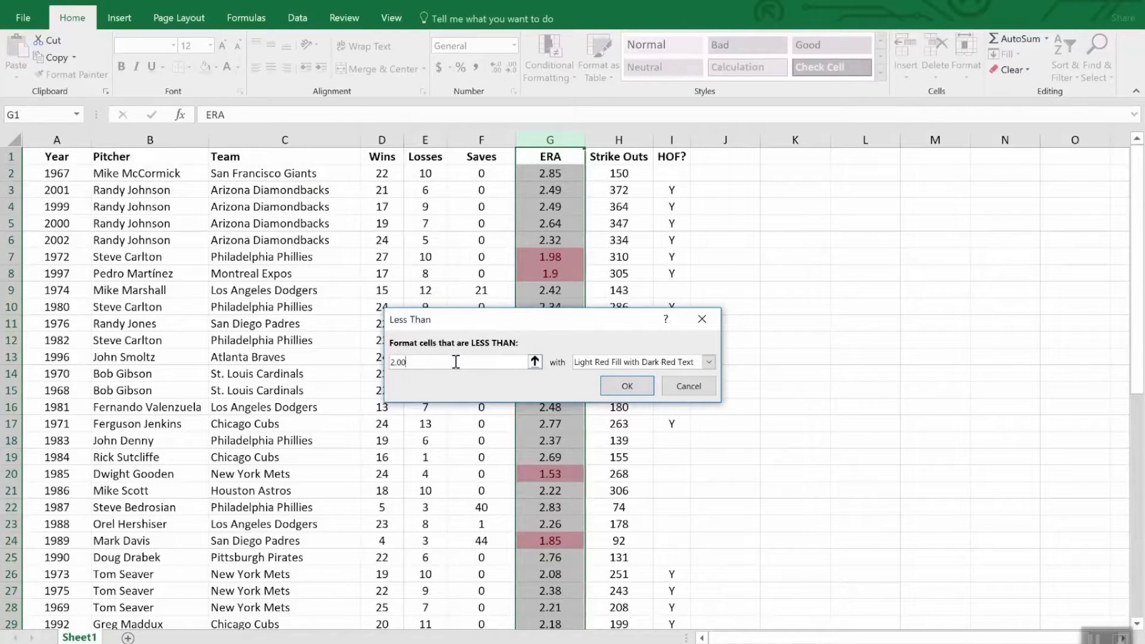
click(628, 387)
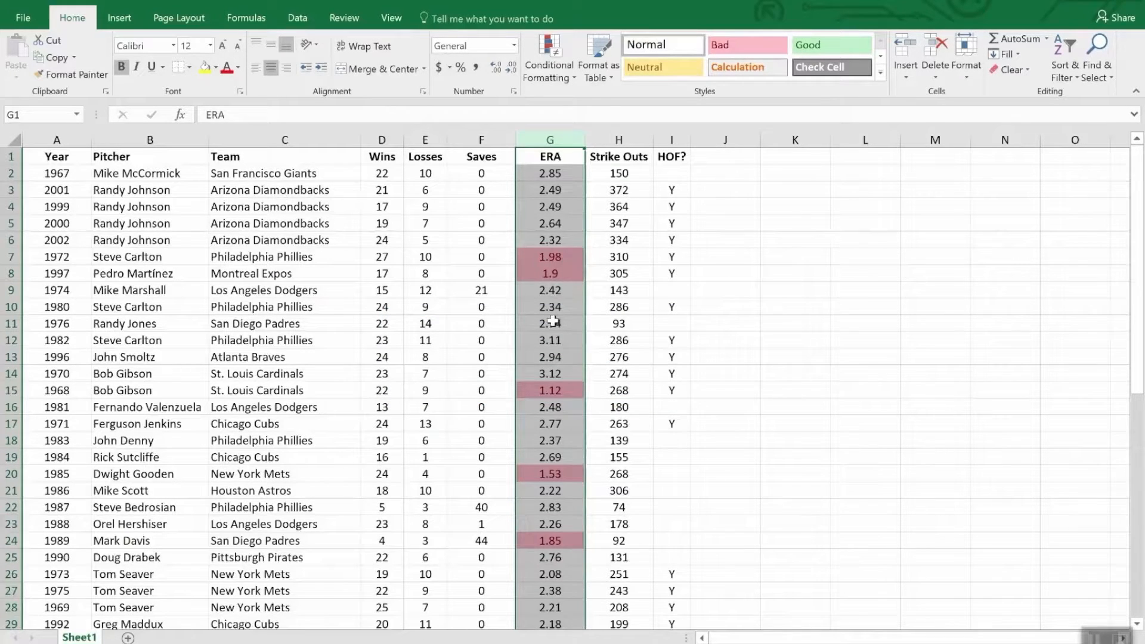
scroll(576, 465, down, 12)
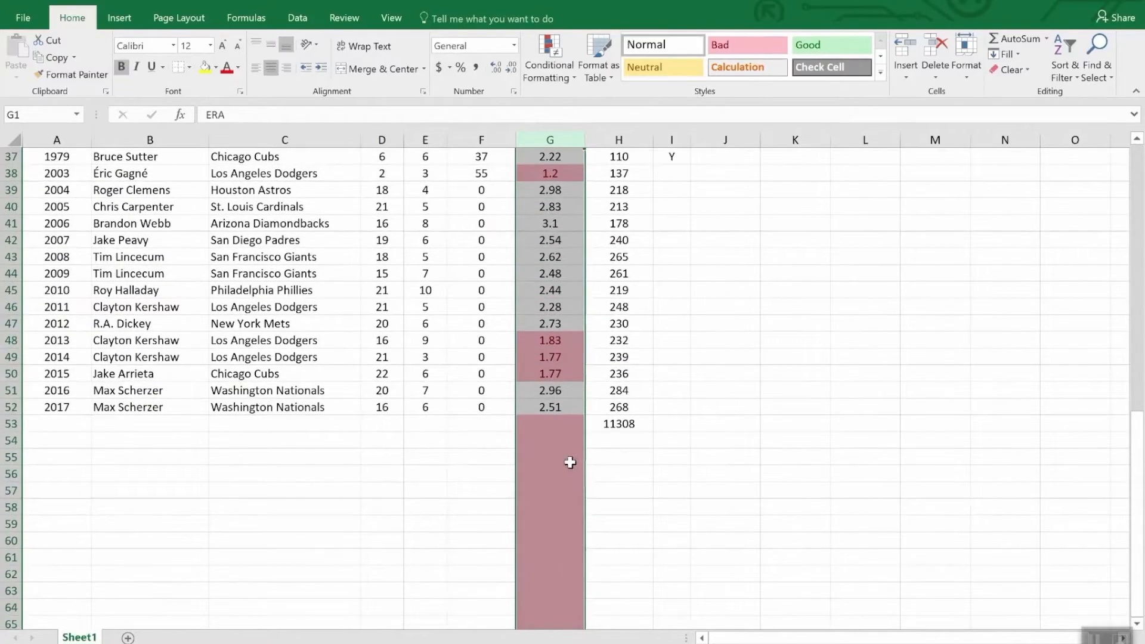
scroll(562, 389, up, 5)
scroll(562, 388, down, 5)
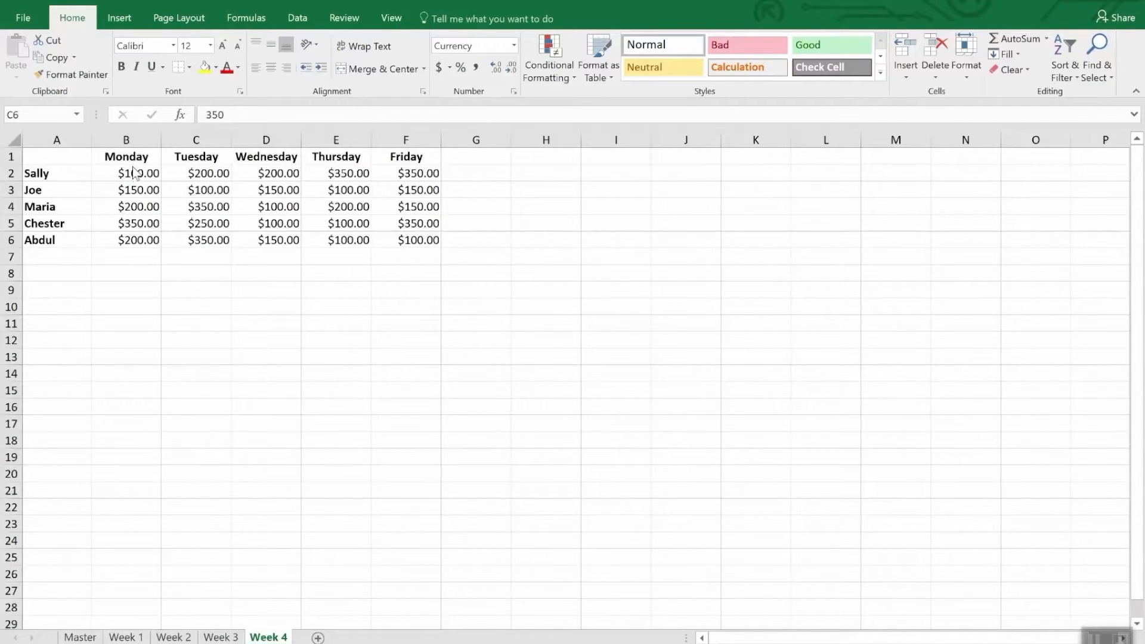
Start a new conditional formatting rule for B2:F6 on the Week 4 sheet, using the Icon Sets format style
click(150, 178)
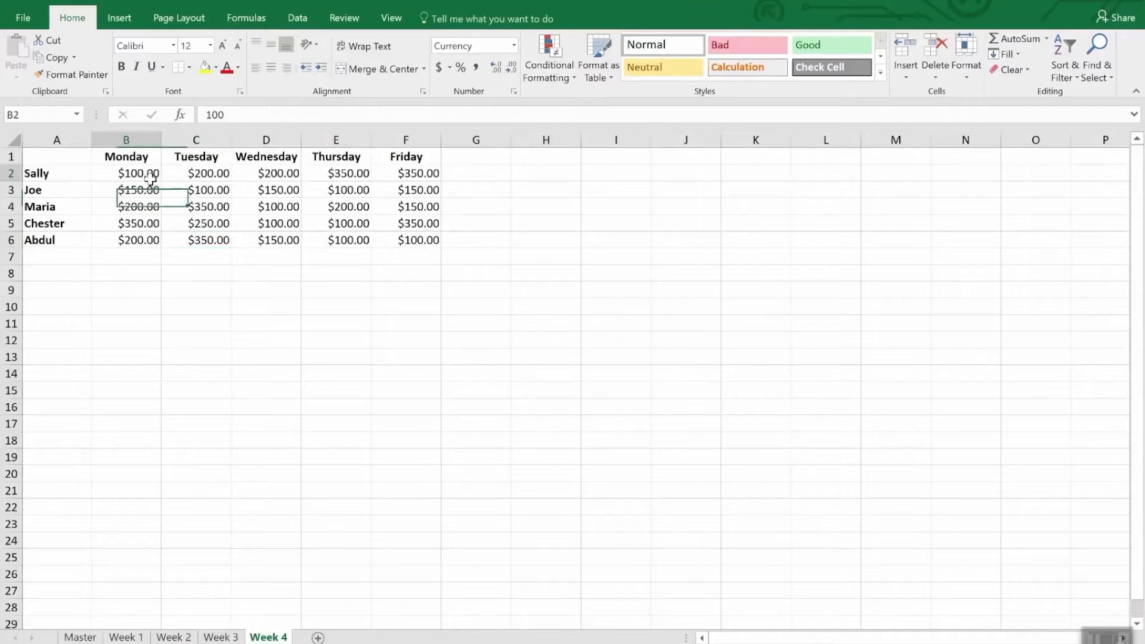
drag(150, 178, 420, 251)
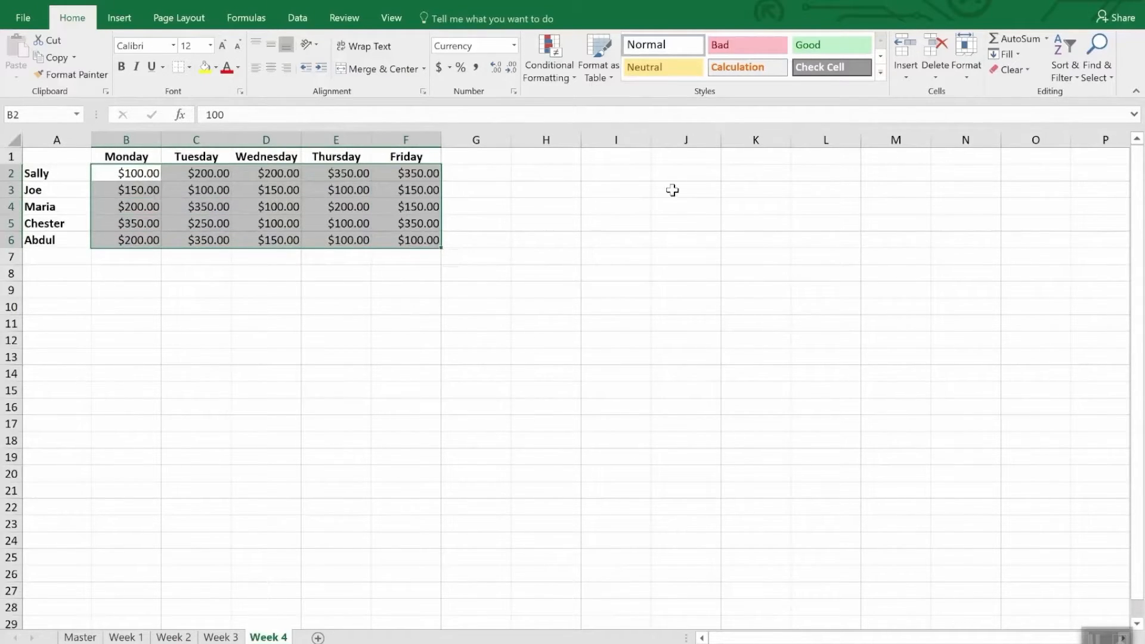
click(555, 49)
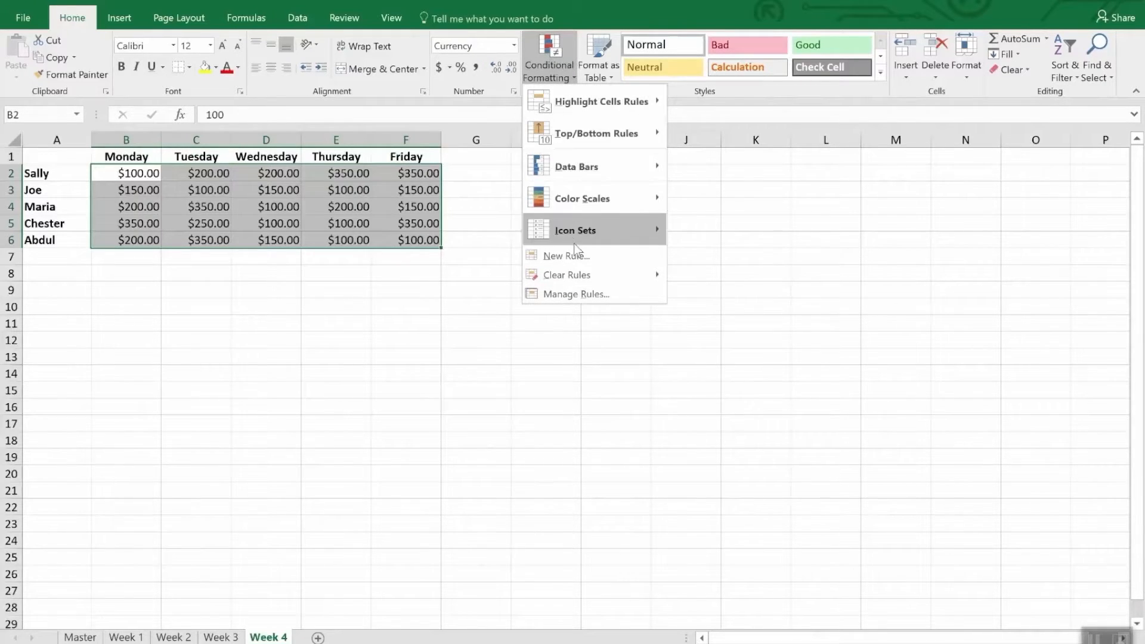
click(582, 257)
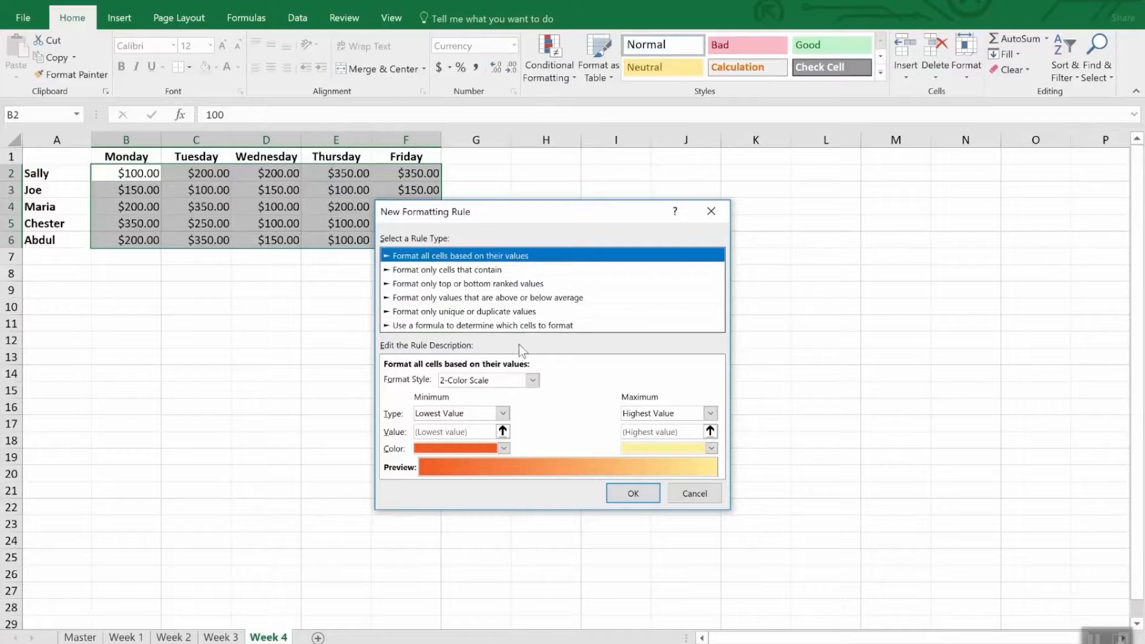
click(532, 382)
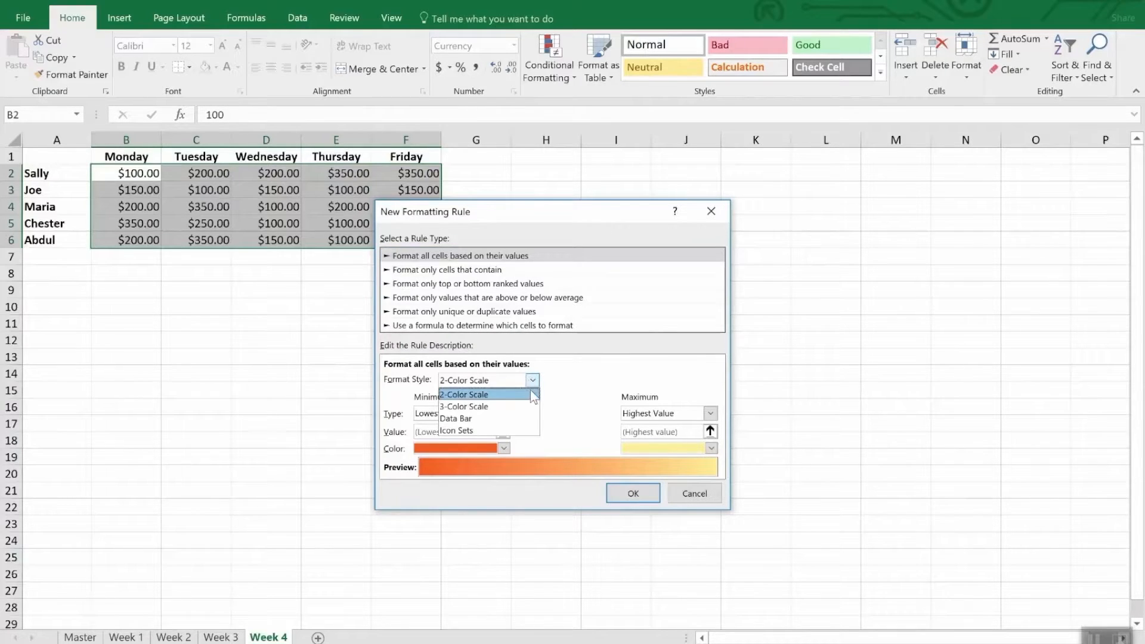
click(504, 429)
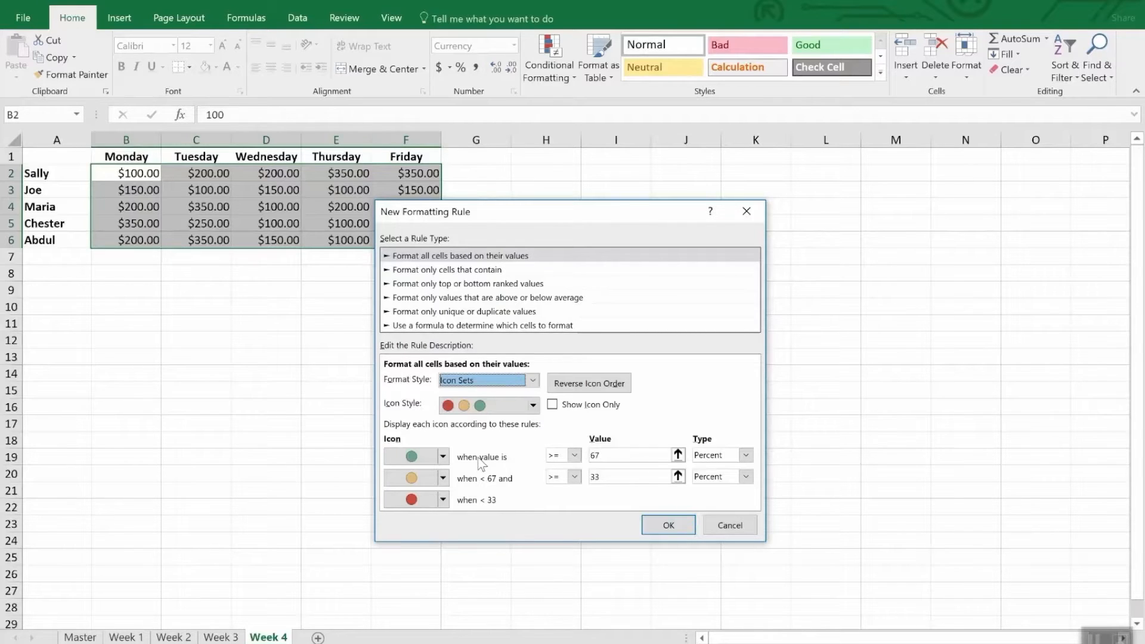
Set the green icon's threshold to the Number type with a value of 300
click(746, 457)
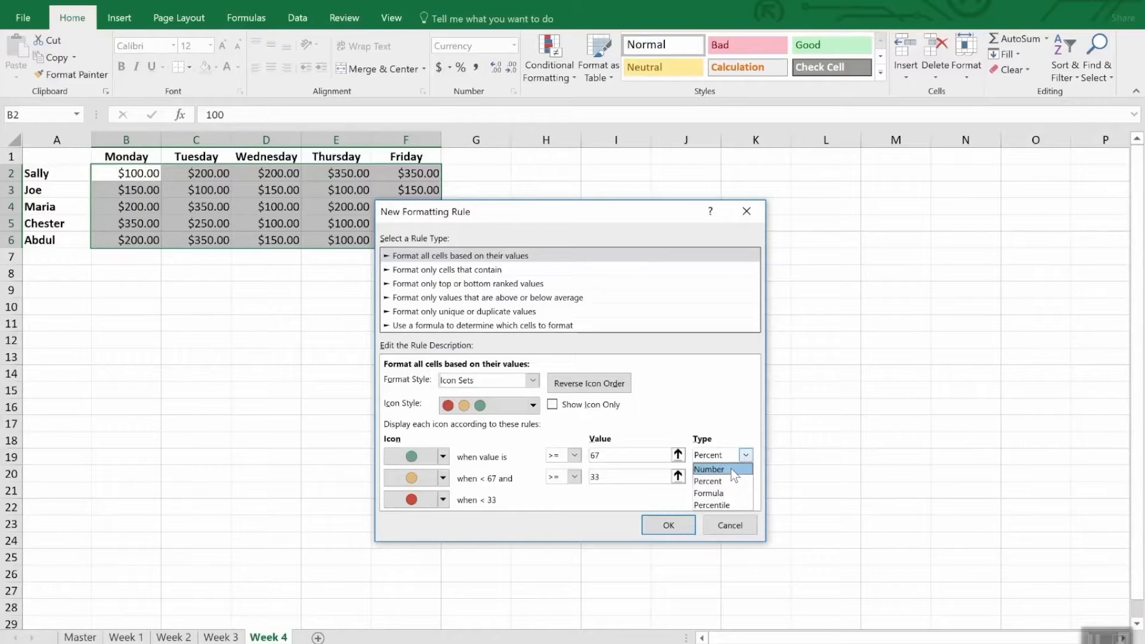
click(711, 467)
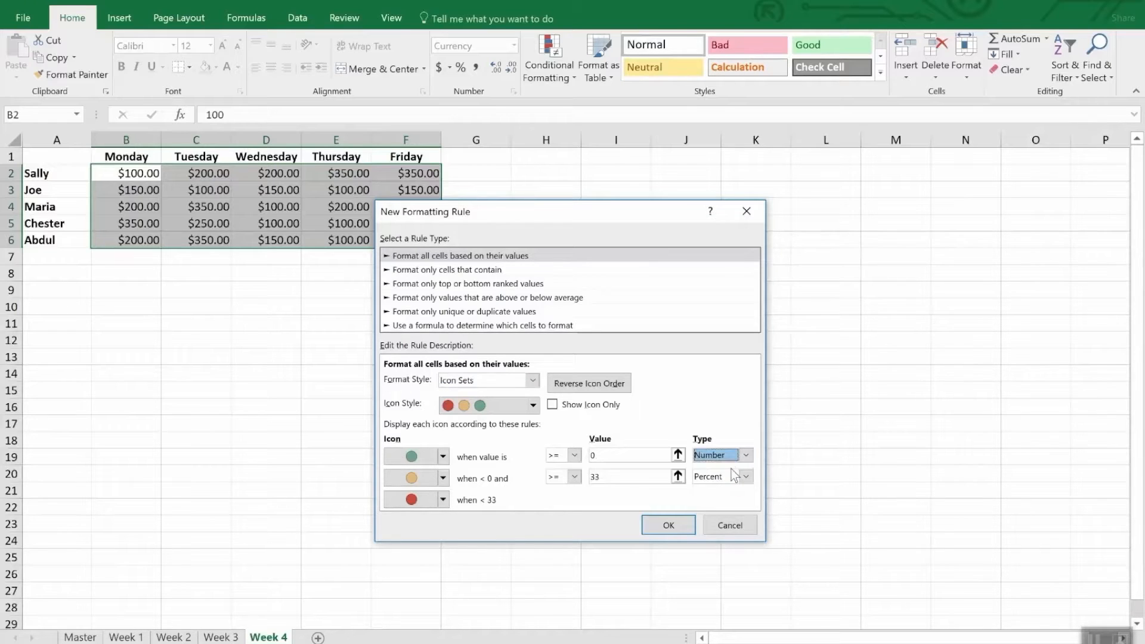
click(605, 455)
text(30)
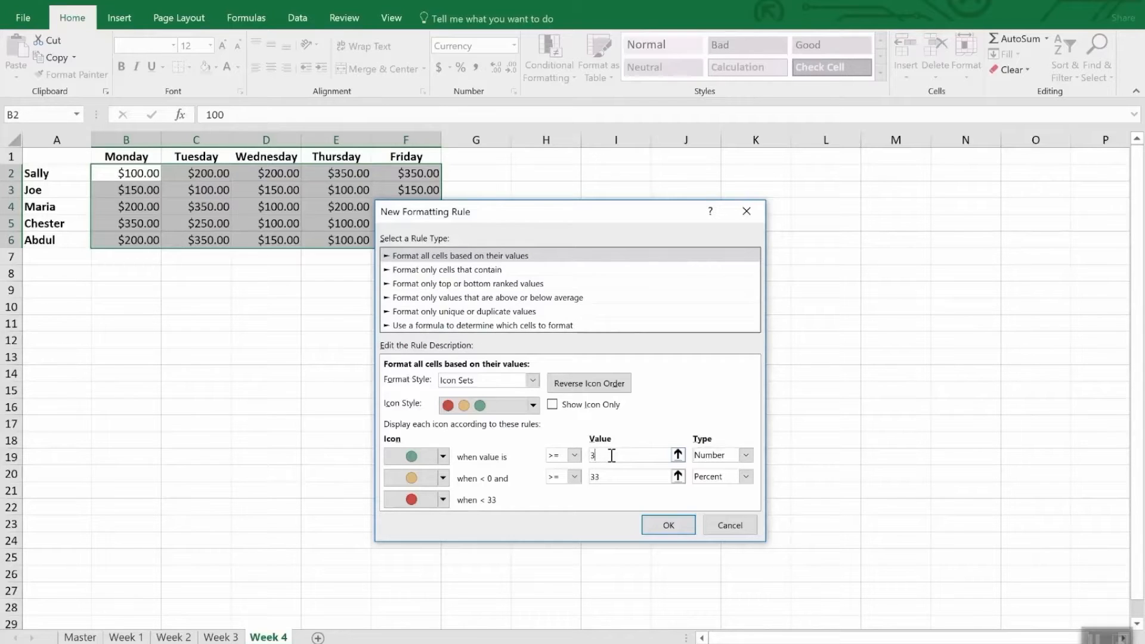
text(0)
Set the yellow icon's threshold to the Number type with a value of 200 and apply the icon set rule
click(633, 477)
double_click(634, 477)
text(200)
key(Tab)
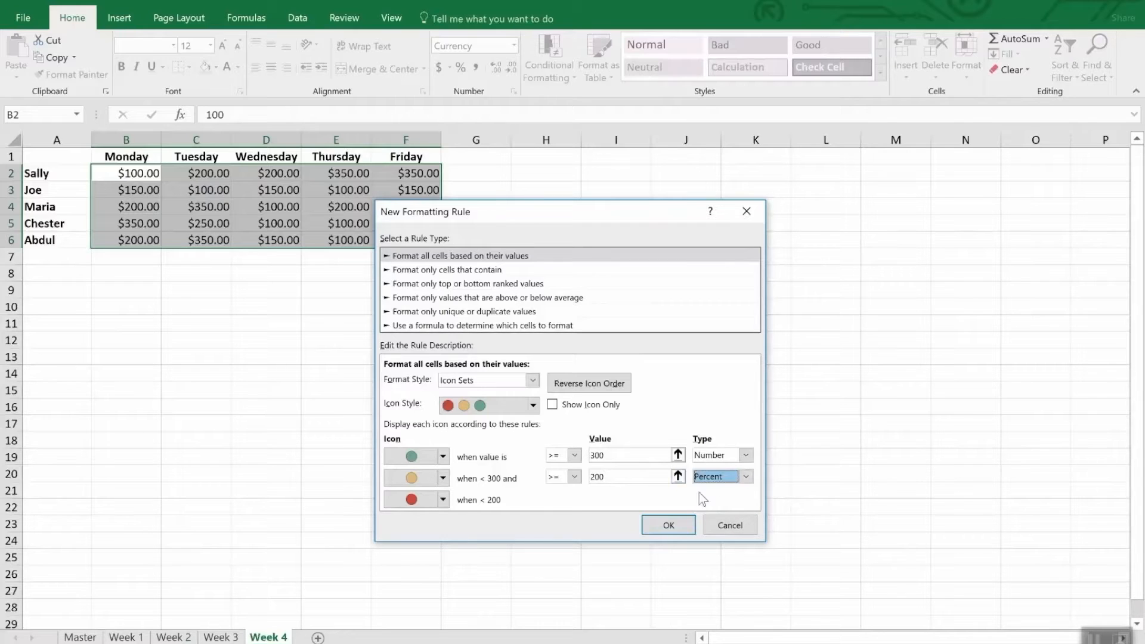
click(745, 476)
click(740, 490)
click(634, 478)
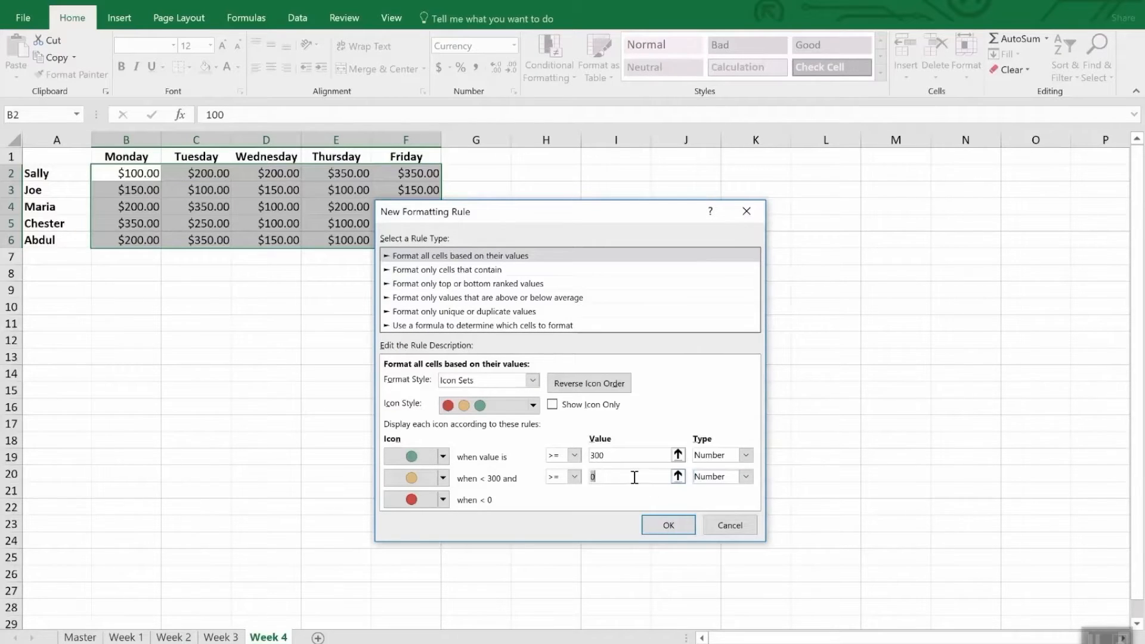
text(200)
click(668, 525)
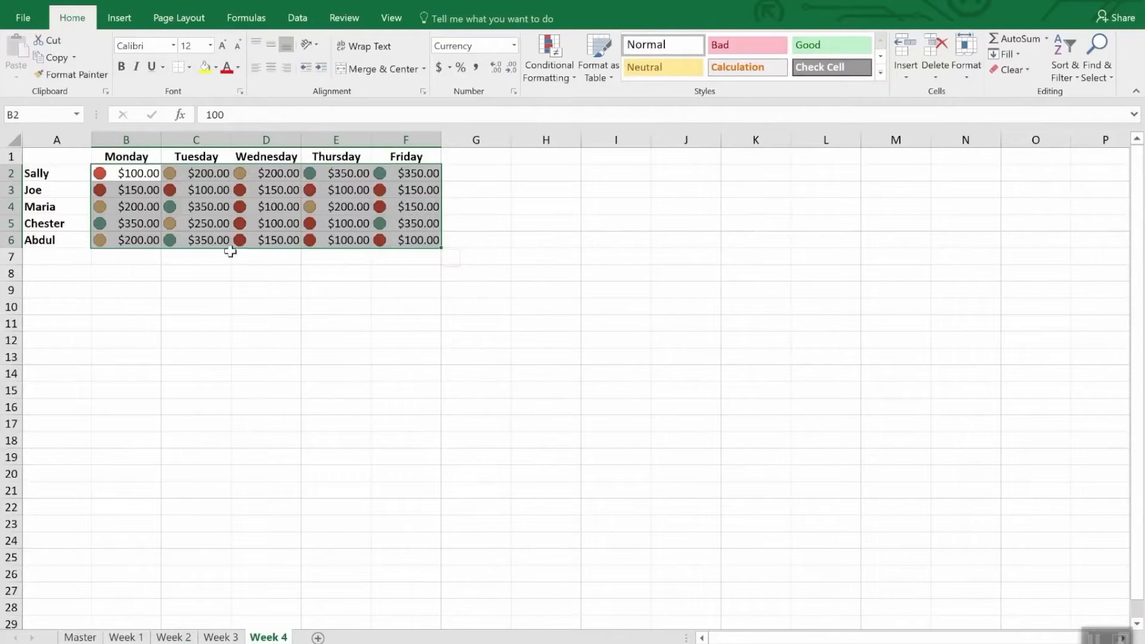
click(276, 274)
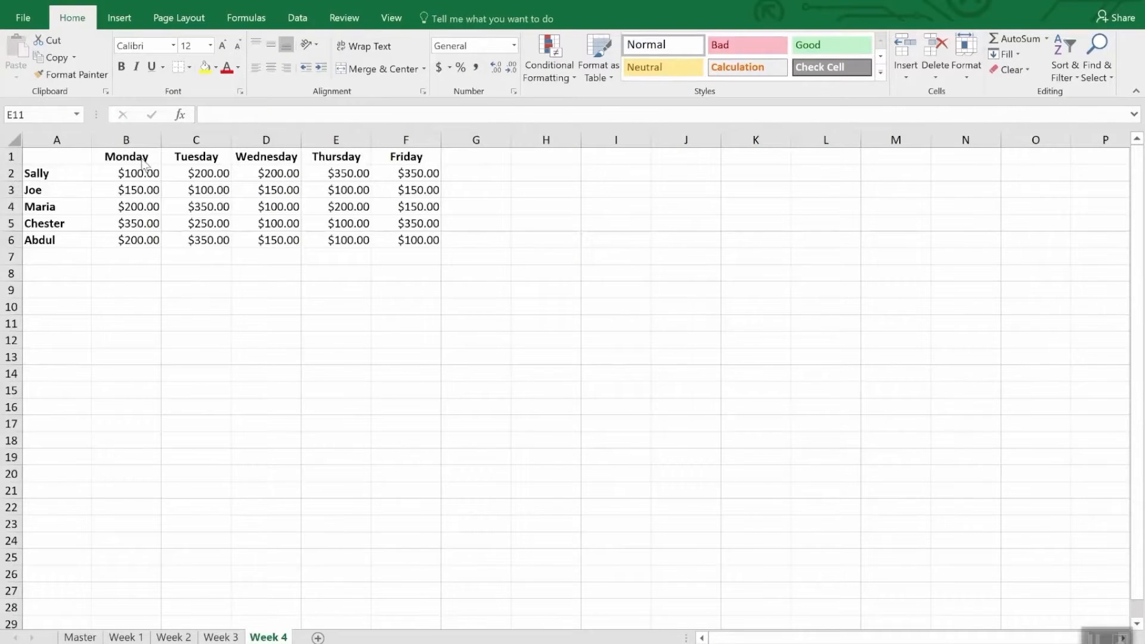
Start a formula-based conditional formatting rule for B2:F6 on the Week 4 sheet, using the formula =b2<200
click(150, 179)
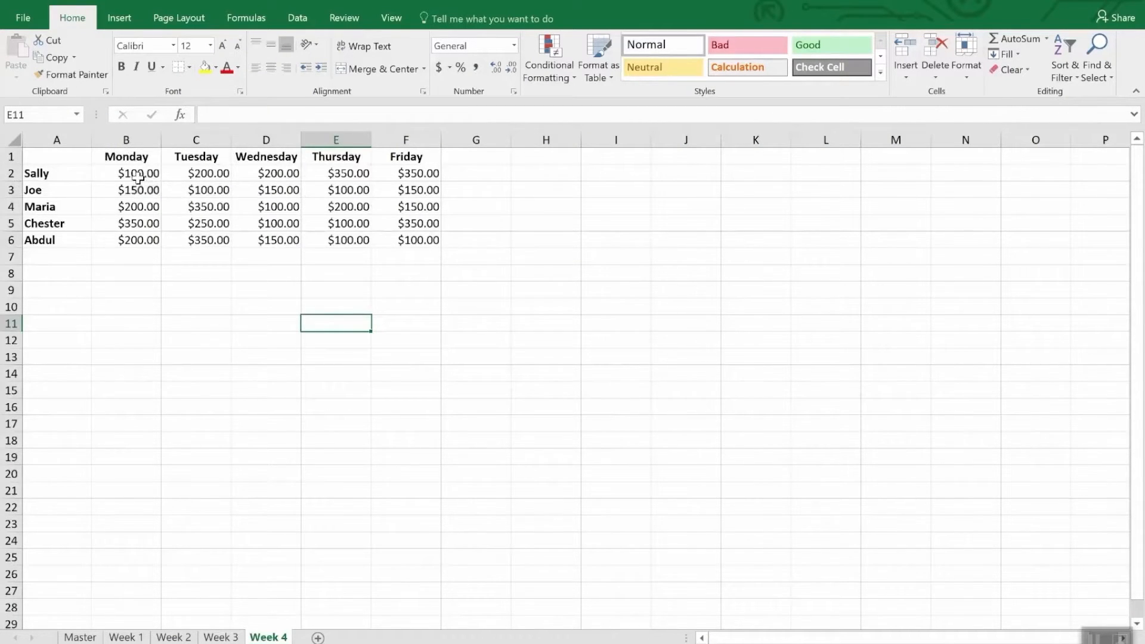
mouse_move(128, 172)
mouse_down()
mouse_move(374, 209)
mouse_move(444, 233)
mouse_move(438, 246)
mouse_up()
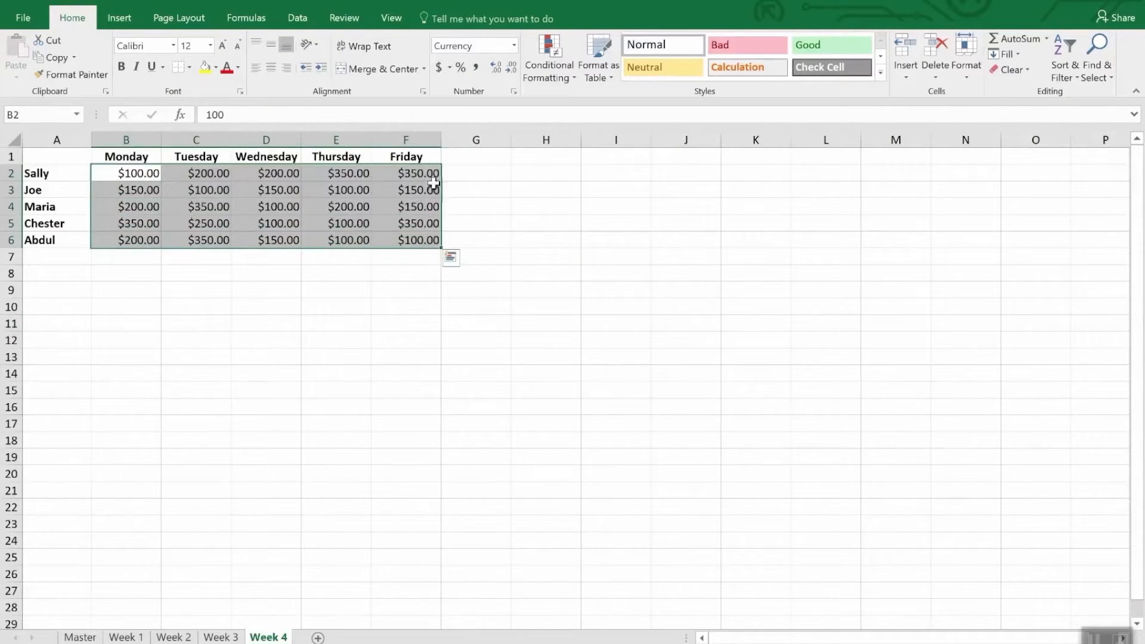
click(542, 52)
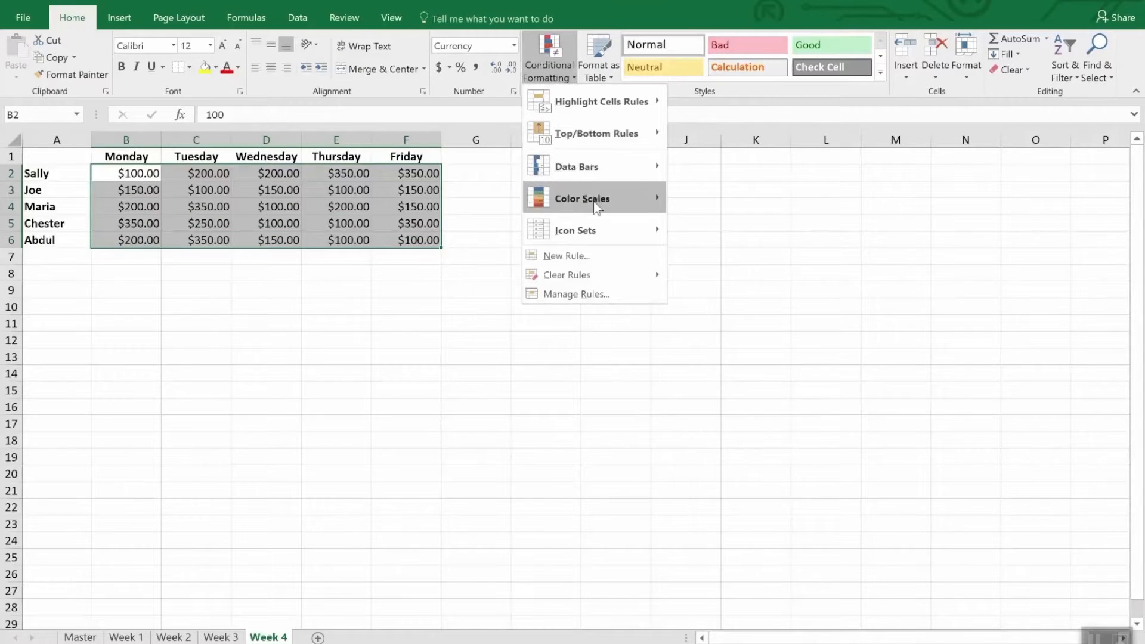
click(594, 261)
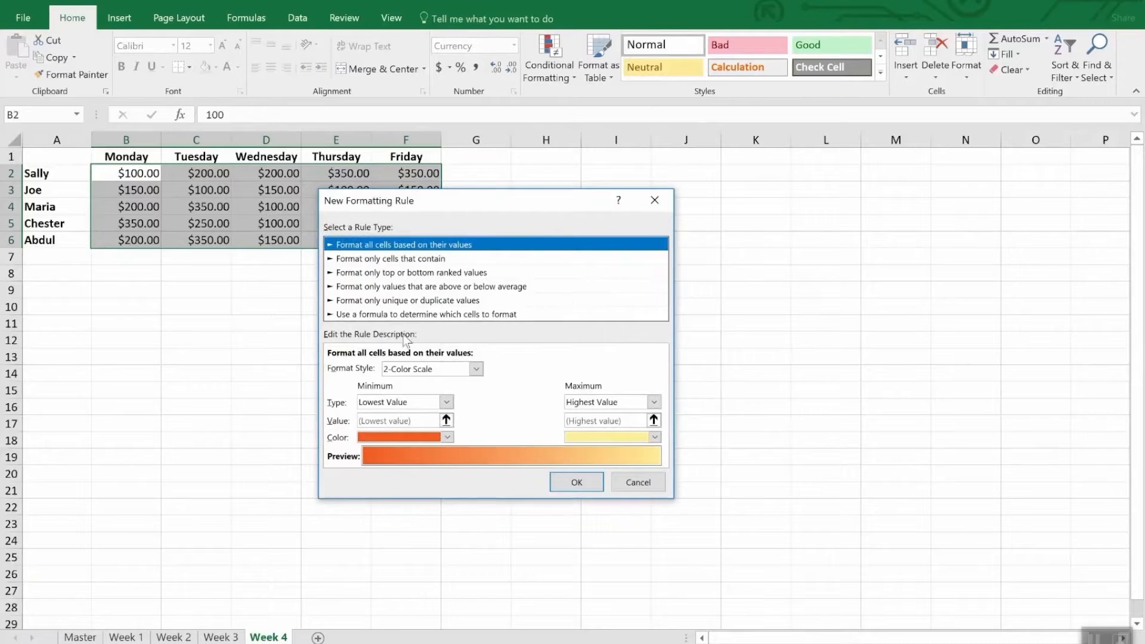
click(382, 315)
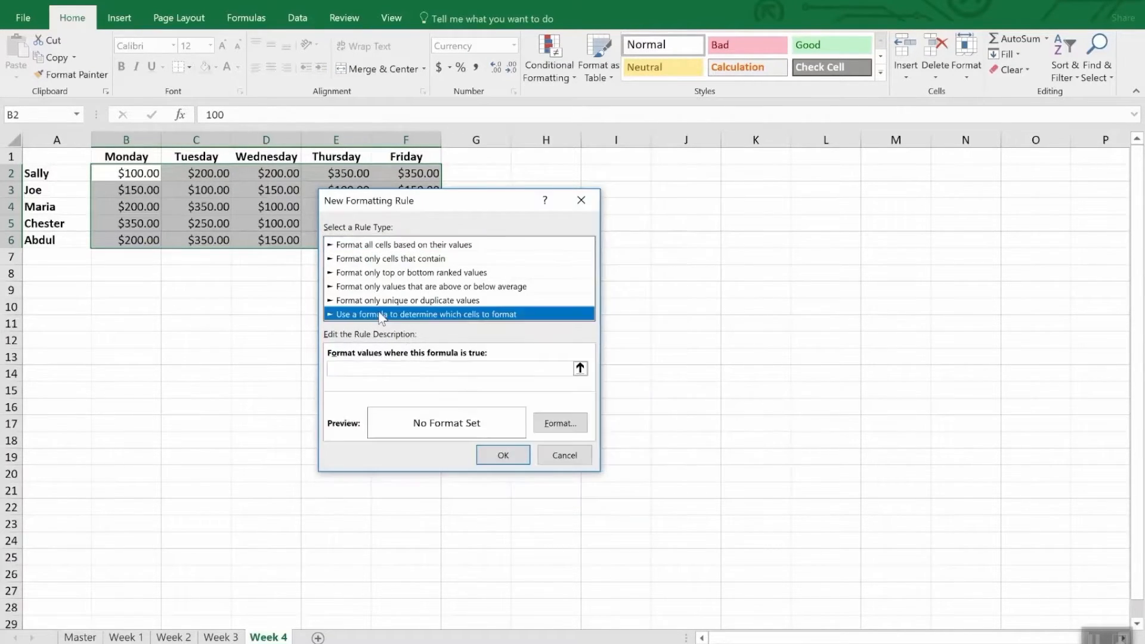
click(378, 370)
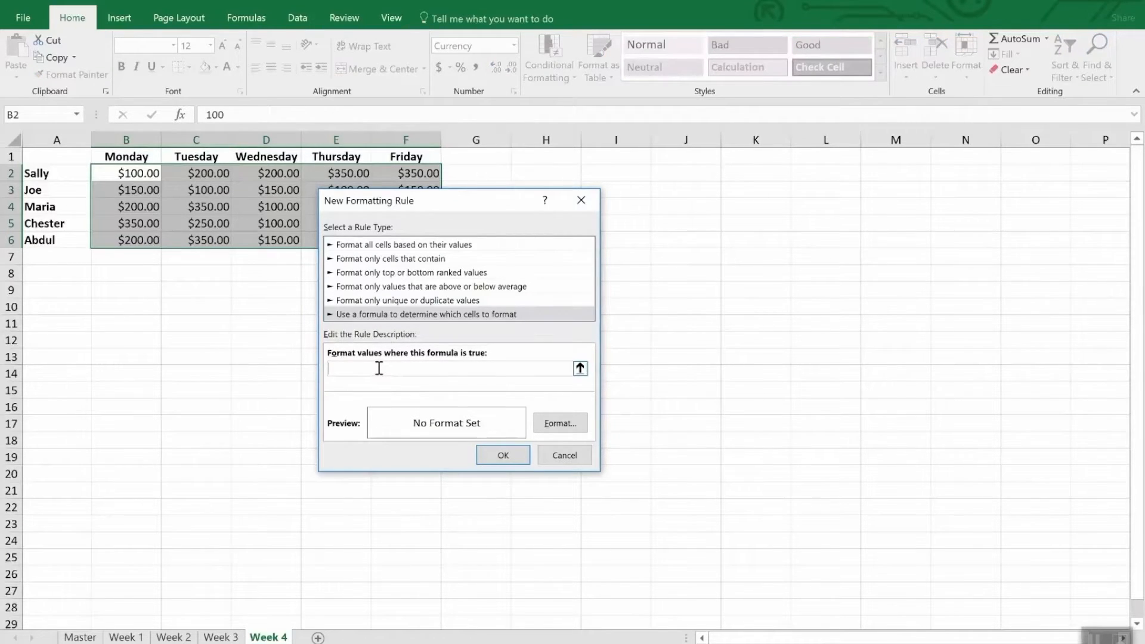
text(=b2<200)
Give the formula rule a yellow background fill and apply it to the selected sales cells
click(560, 423)
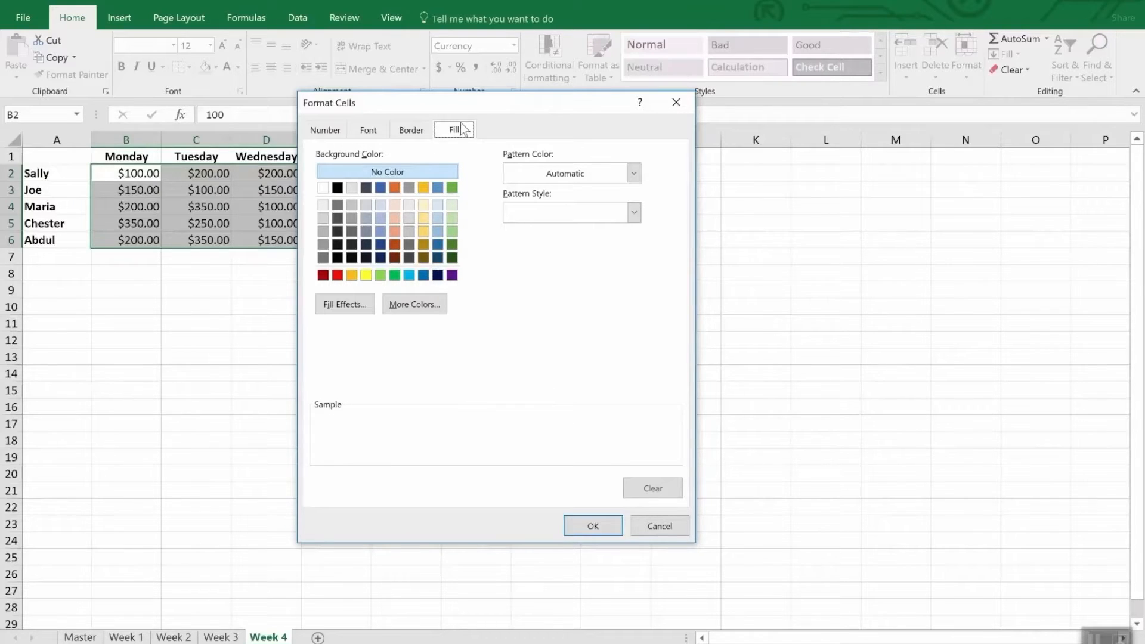
click(366, 274)
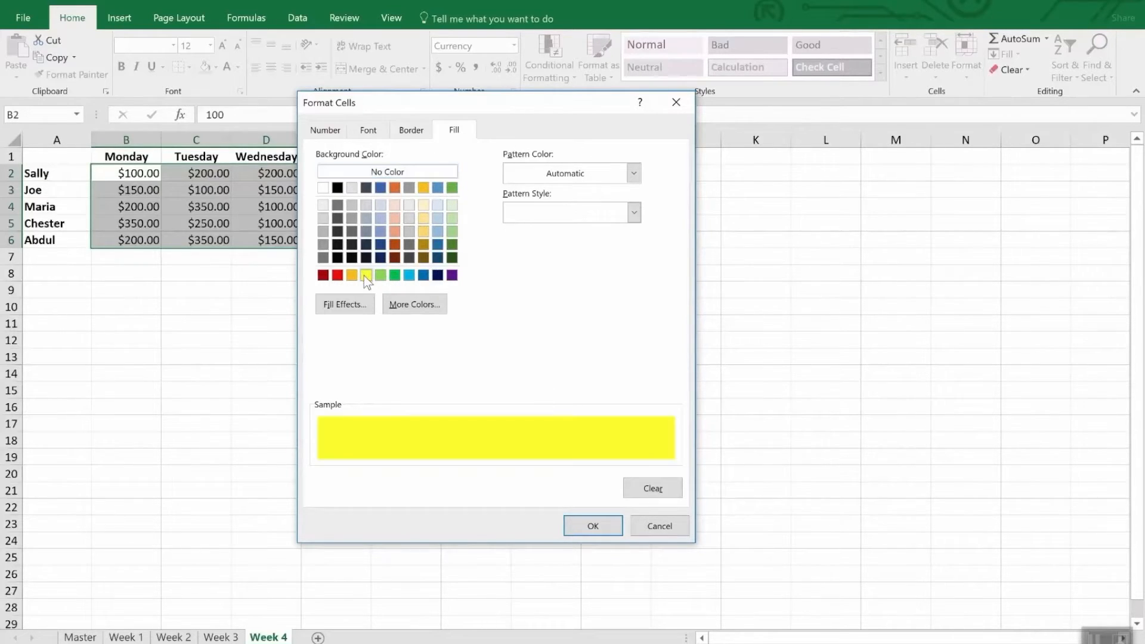
click(596, 527)
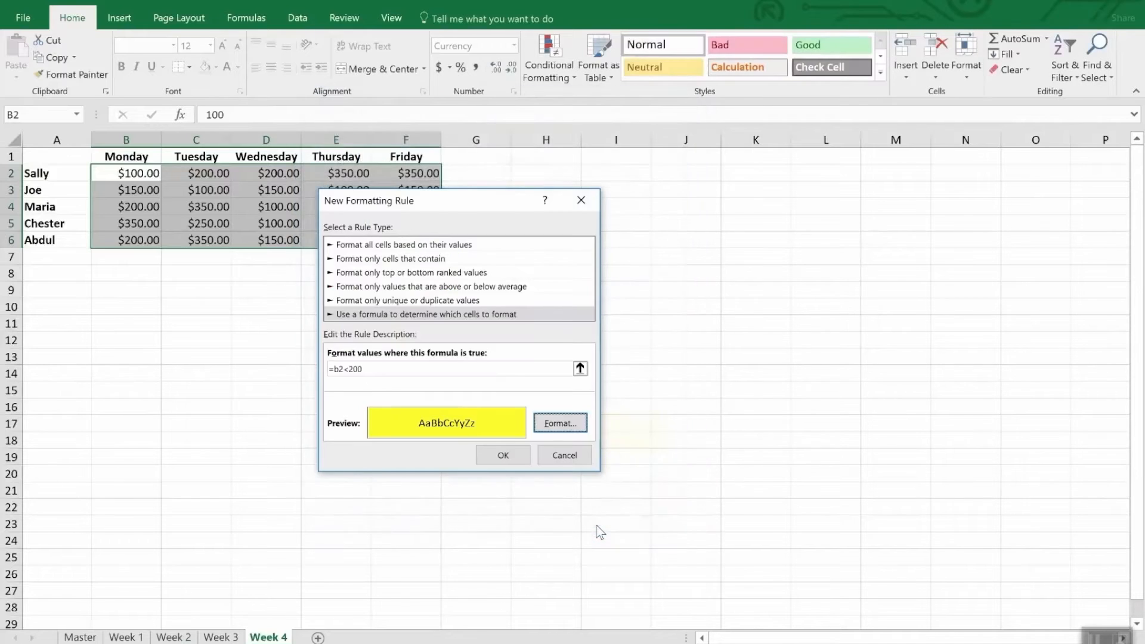
click(506, 455)
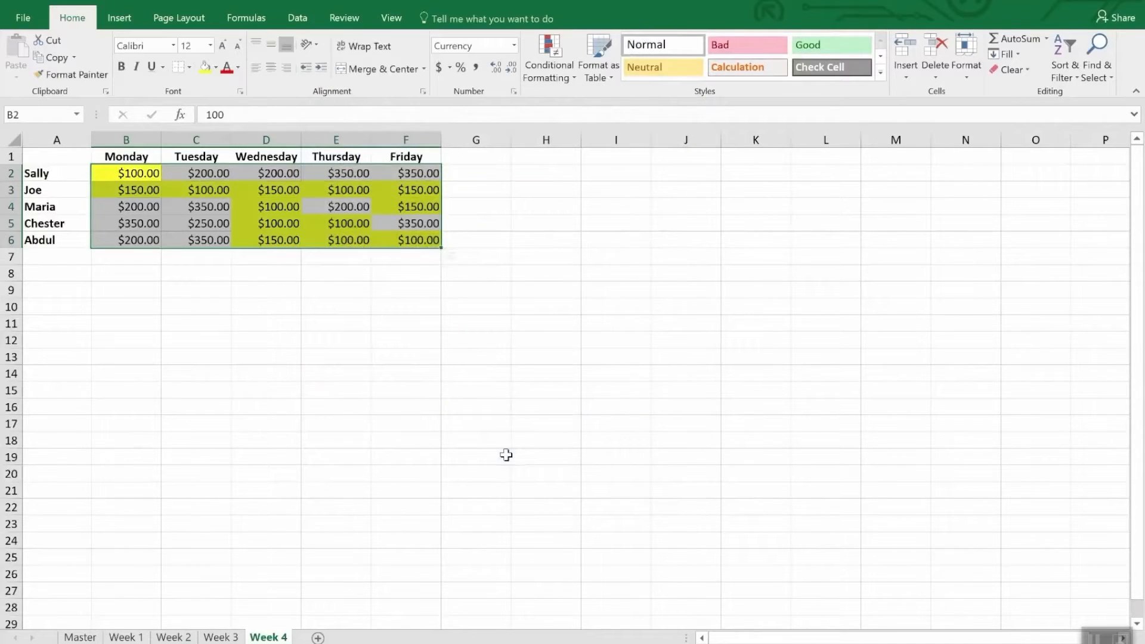
click(315, 373)
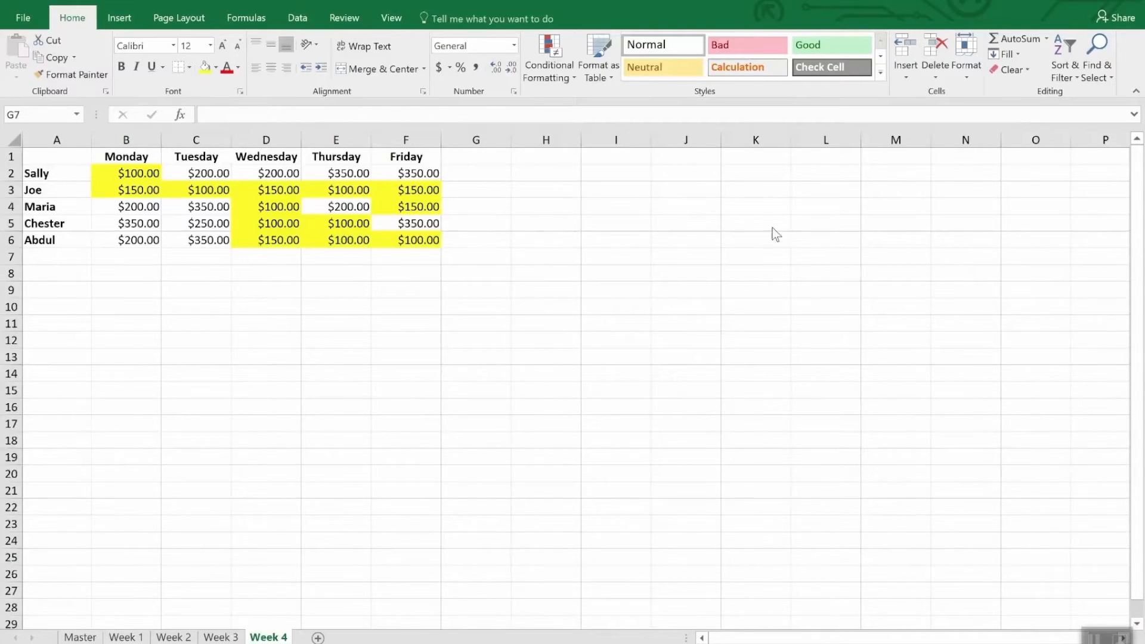
Use Find & Select to select all cells with conditional formatting on the Week 4 sheet
click(1103, 72)
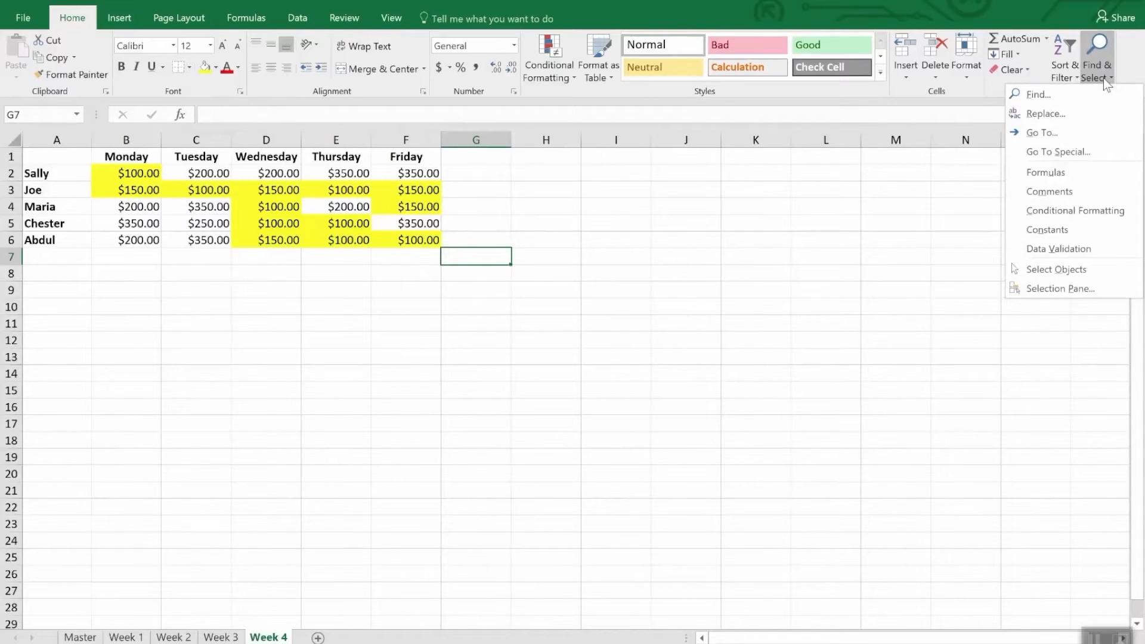
click(1111, 209)
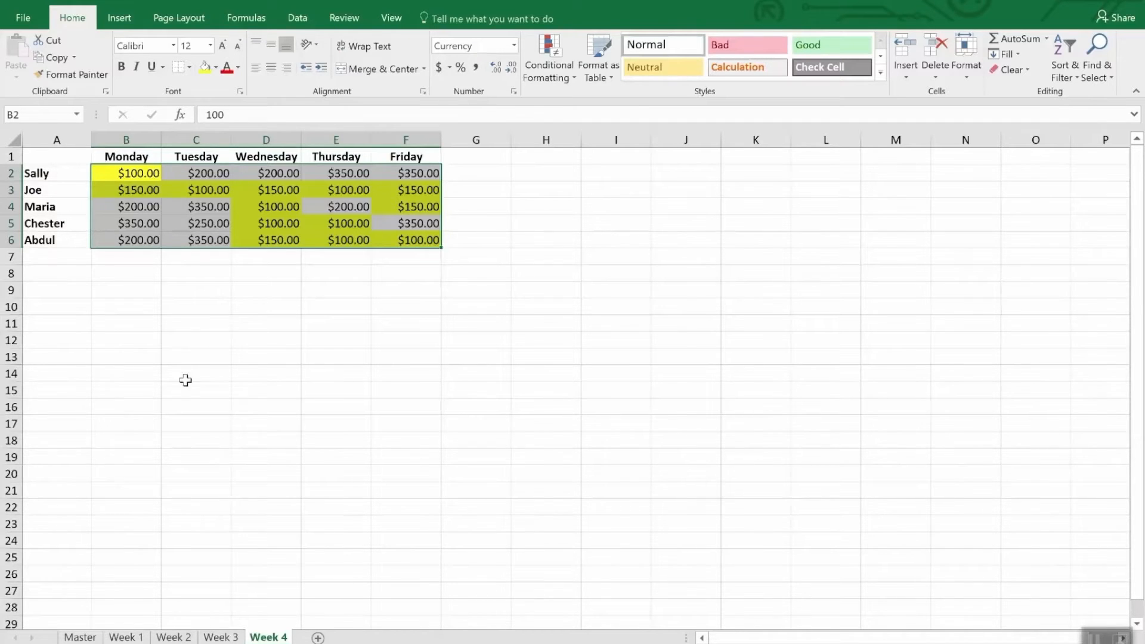
click(78, 75)
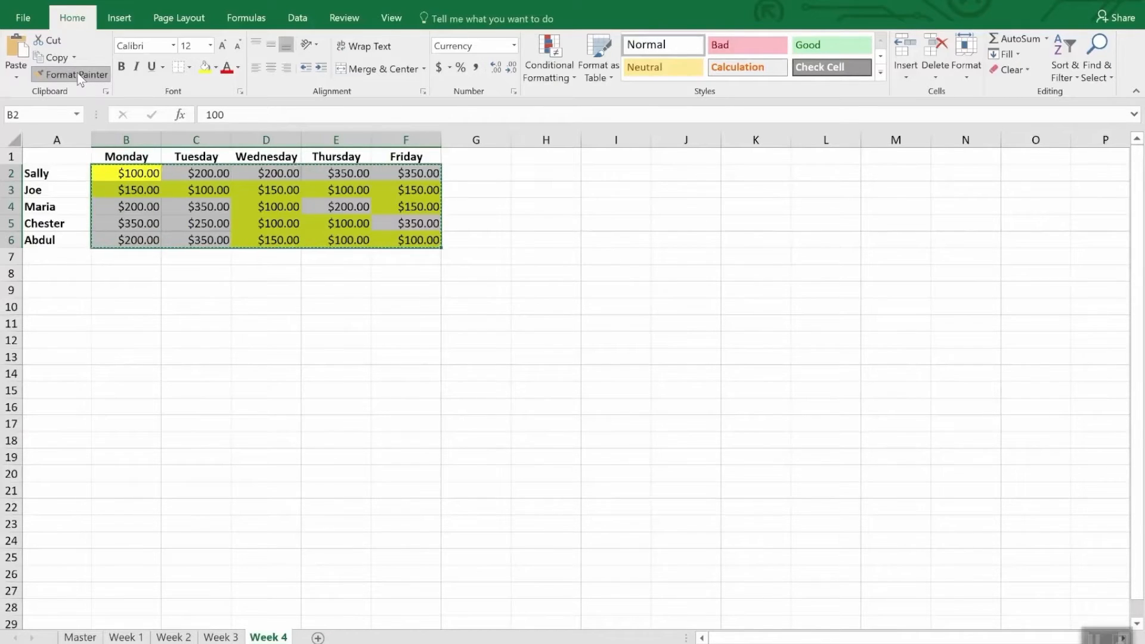
click(78, 76)
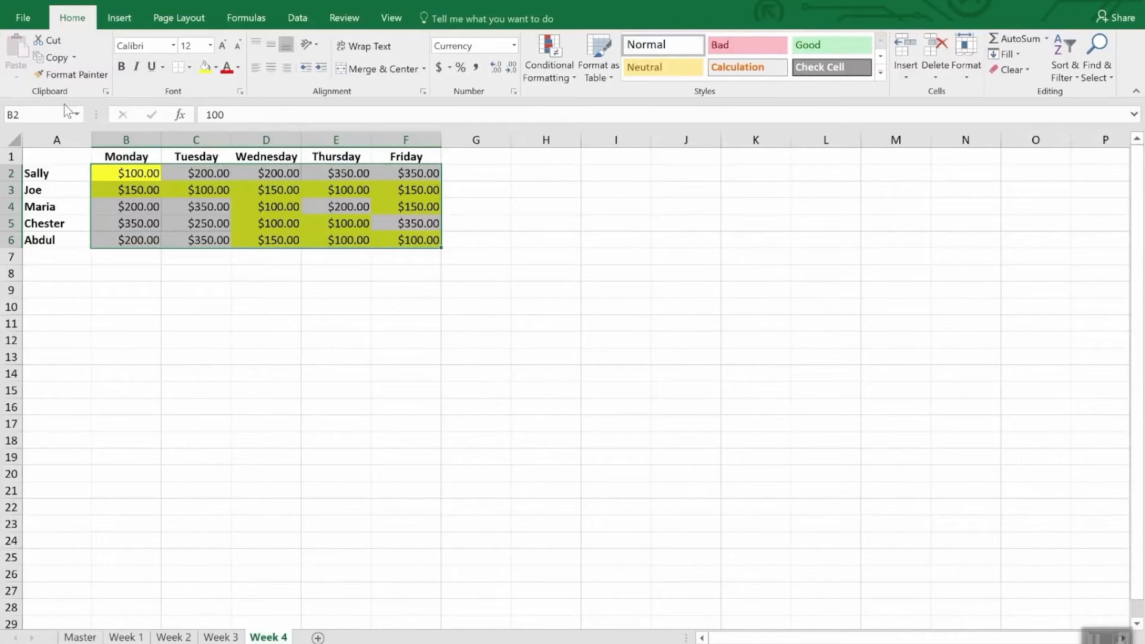
click(230, 638)
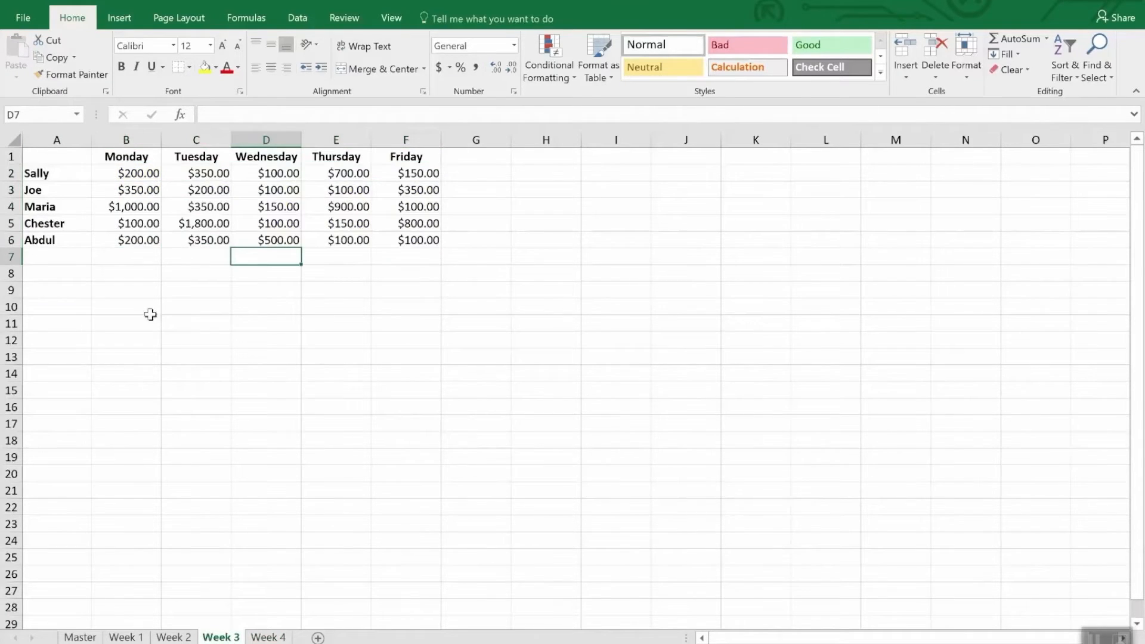
click(142, 173)
drag(142, 173, 410, 255)
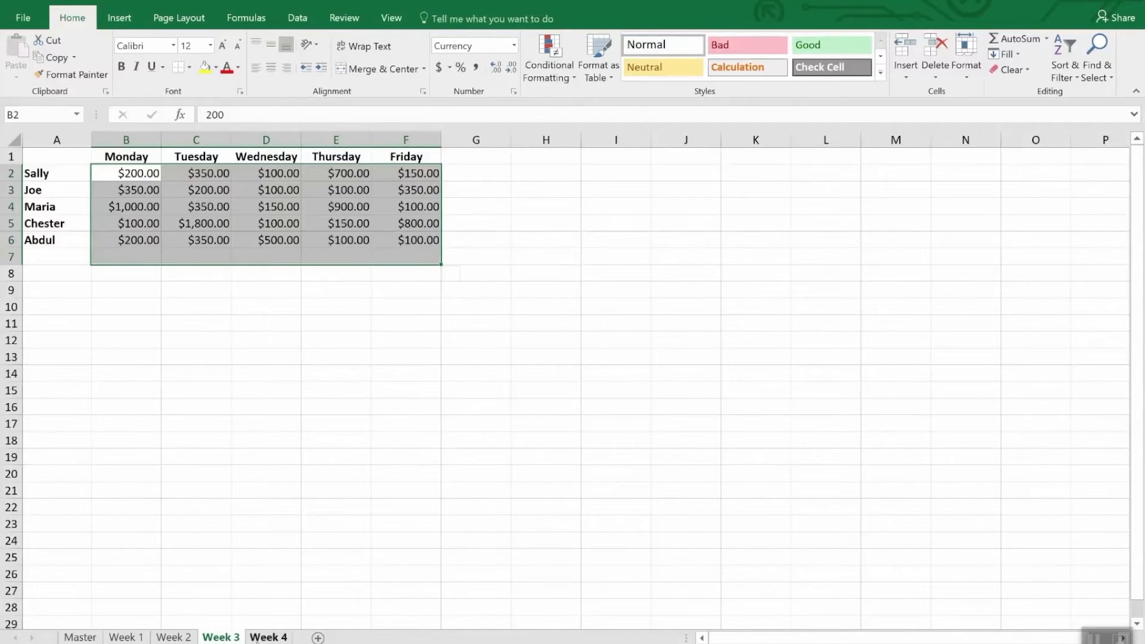
click(264, 638)
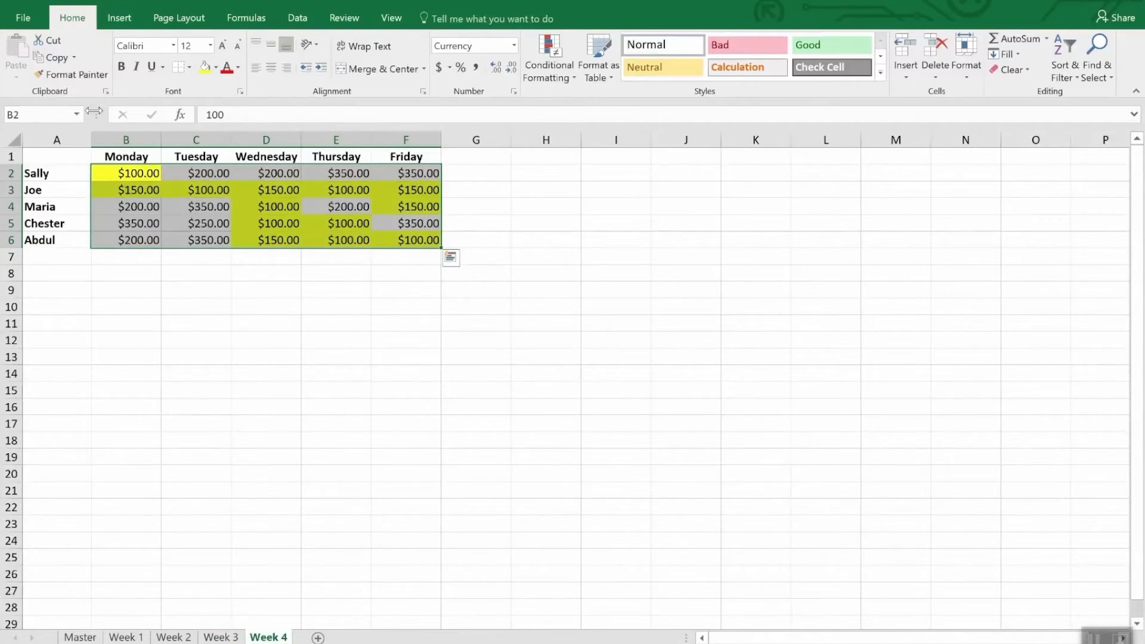
Copy the conditional formatting of B2:F6 on Week 4 to the same range on the Week 3, Week 2 and Week 1 sheets with Format Painter
click(74, 78)
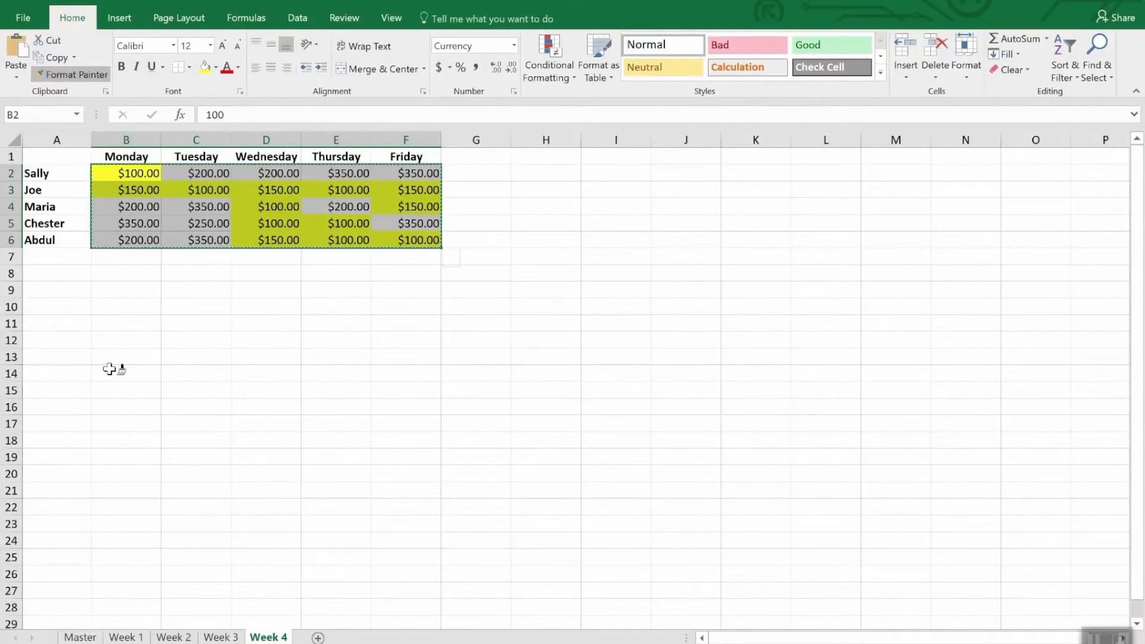
click(218, 638)
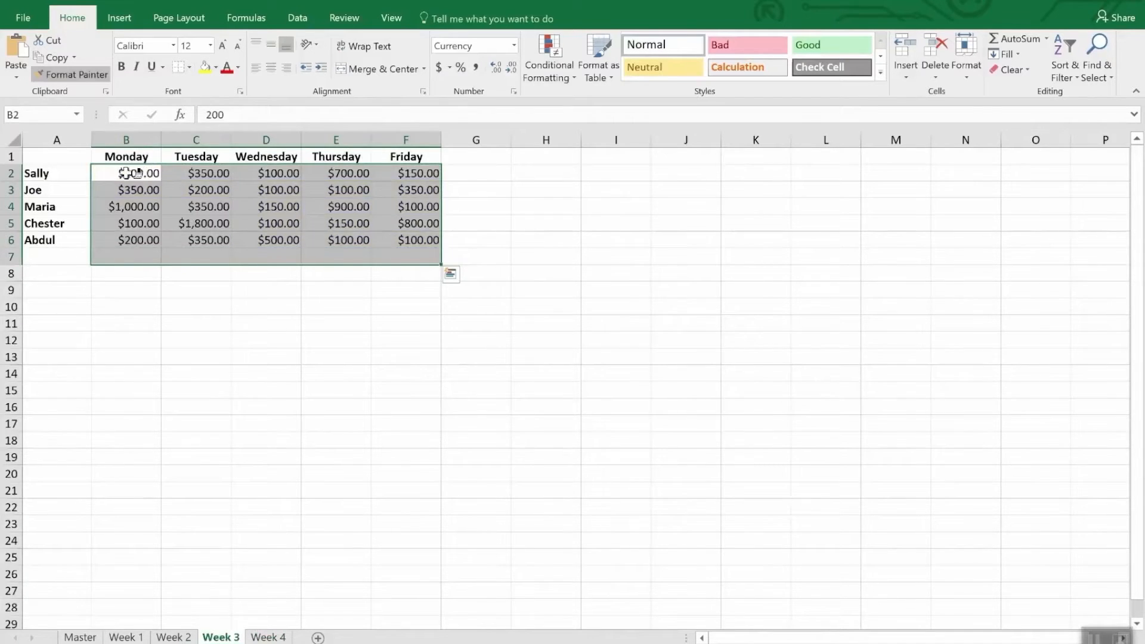
drag(134, 173, 415, 239)
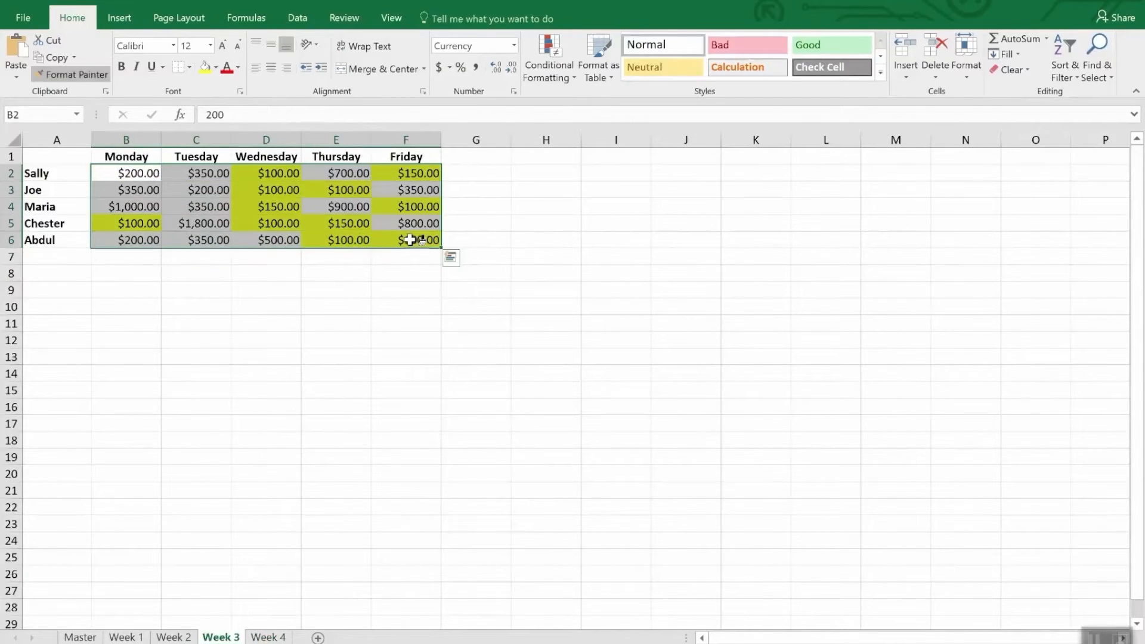
click(179, 638)
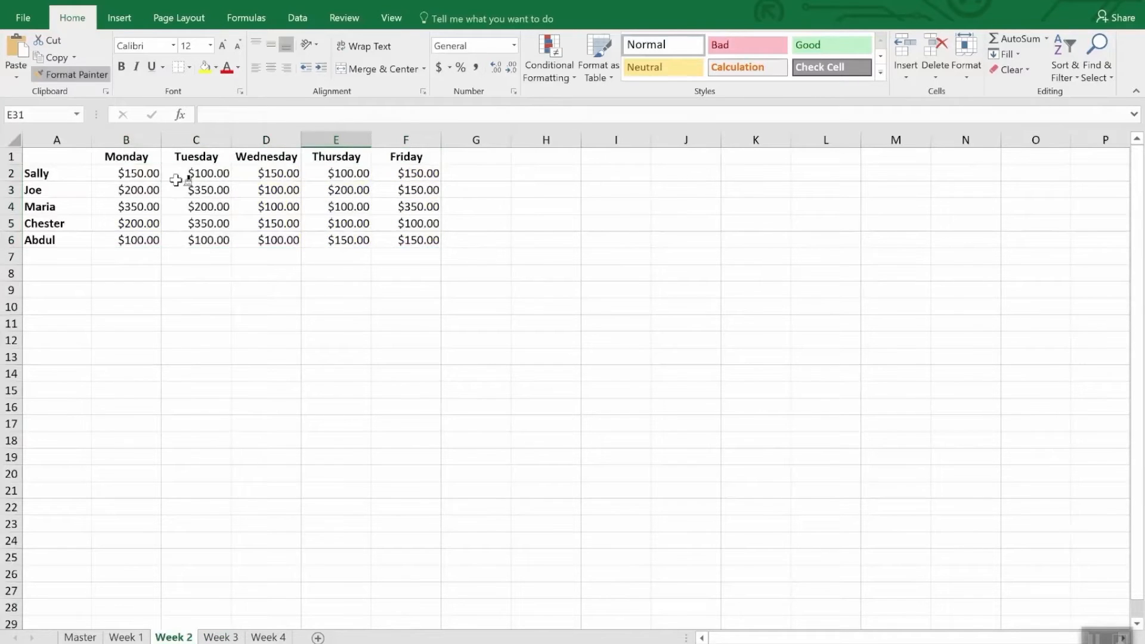
drag(141, 173, 418, 236)
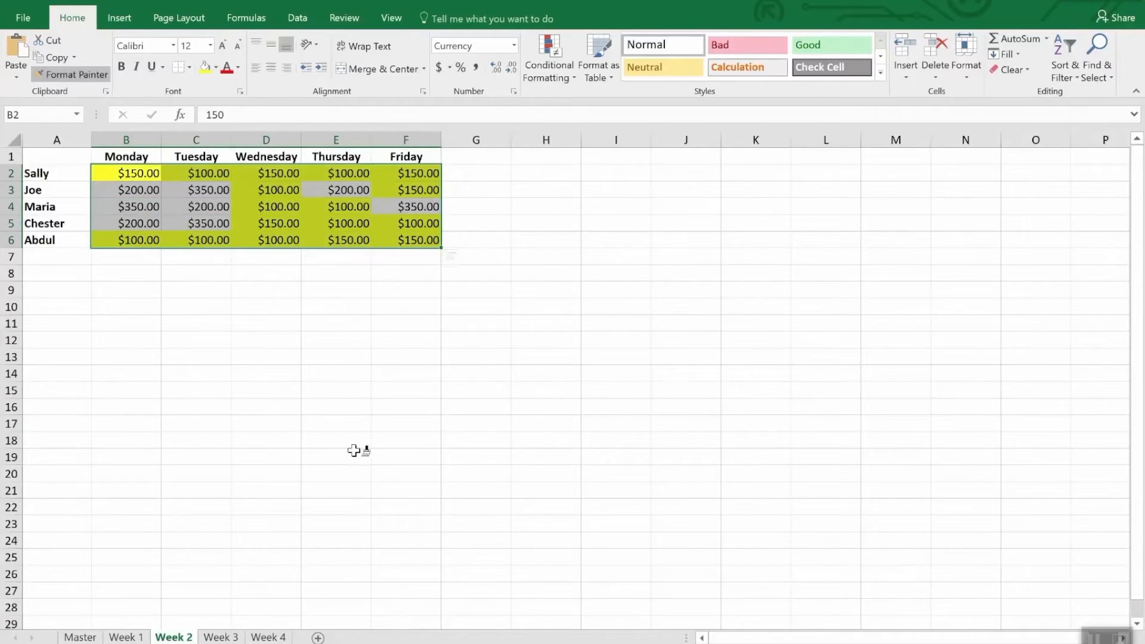
click(126, 637)
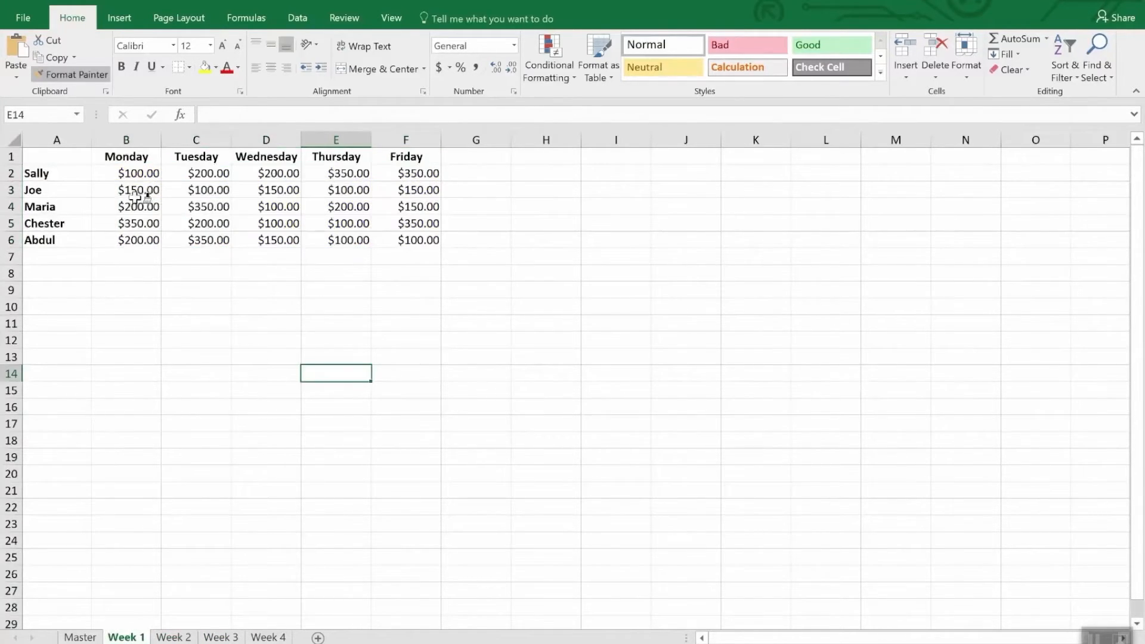
mouse_move(134, 173)
mouse_down()
mouse_move(380, 250)
mouse_move(404, 245)
mouse_up()
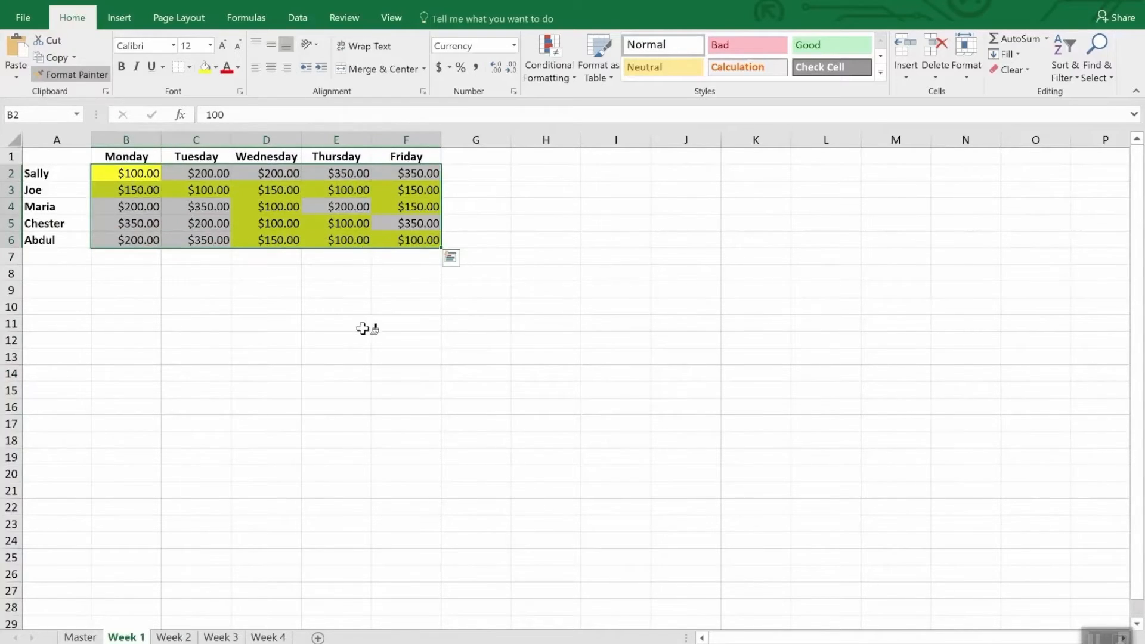
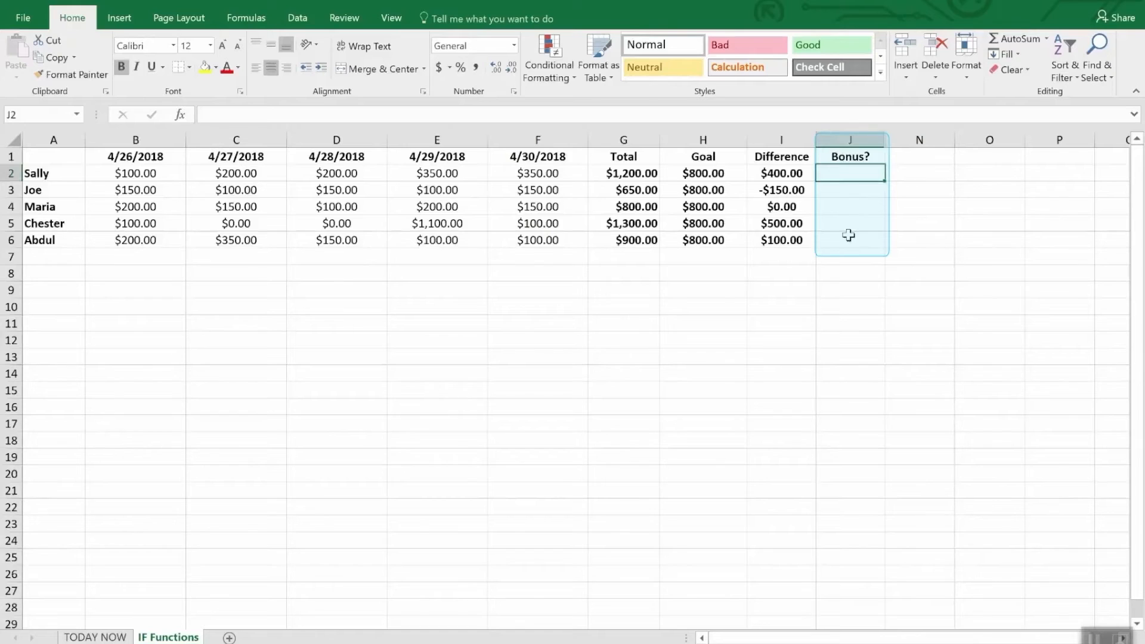
drag(853, 176, 851, 246)
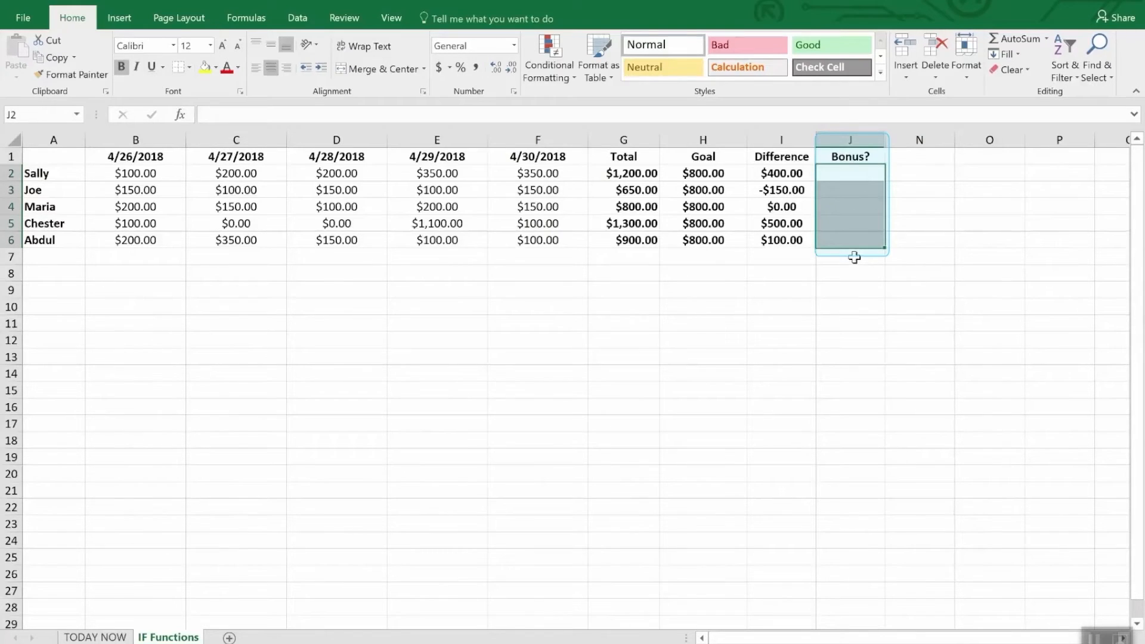
click(853, 274)
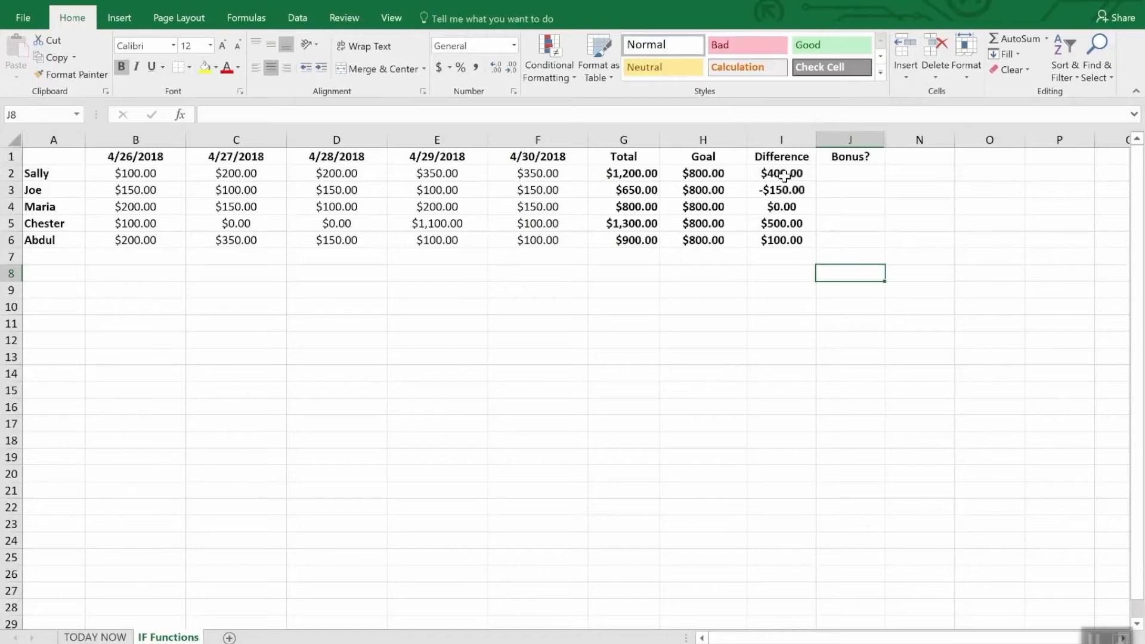
Enter the formula =IF(I2>0,"Yes","No") in cell J2 of the Bonus? column
click(853, 178)
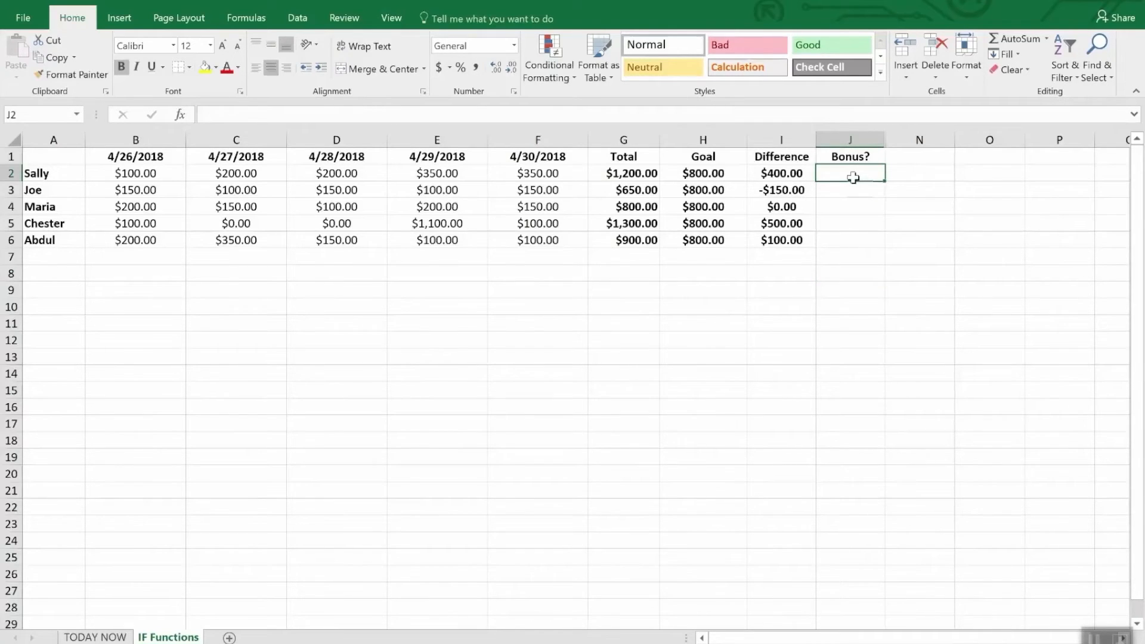
text(=if)
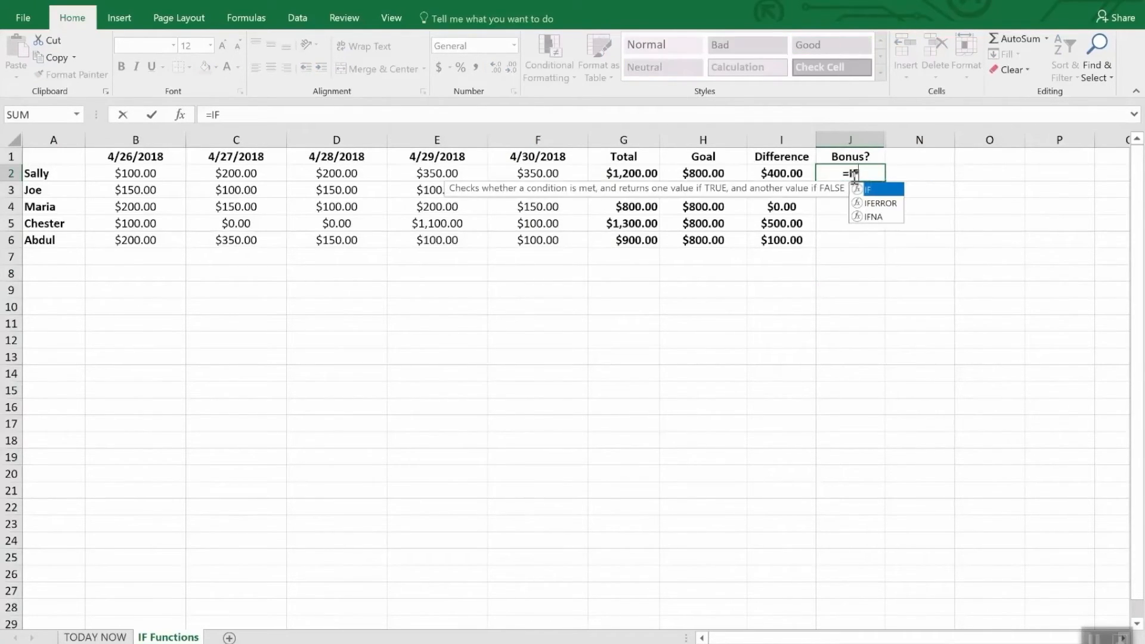
key(Tab)
text(i2)
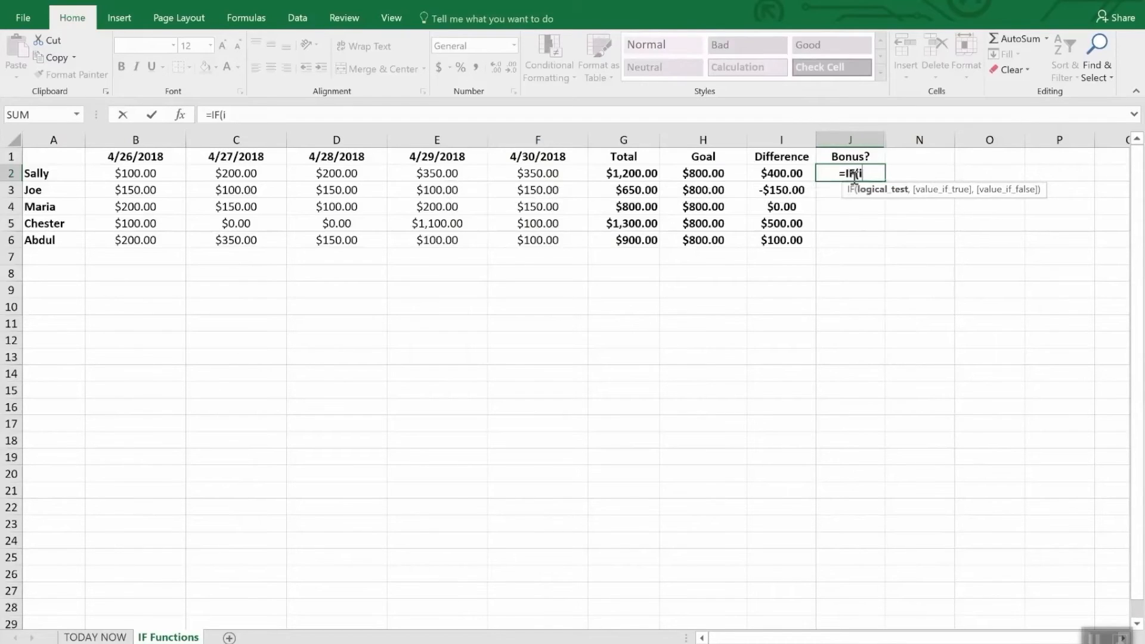
text(>)
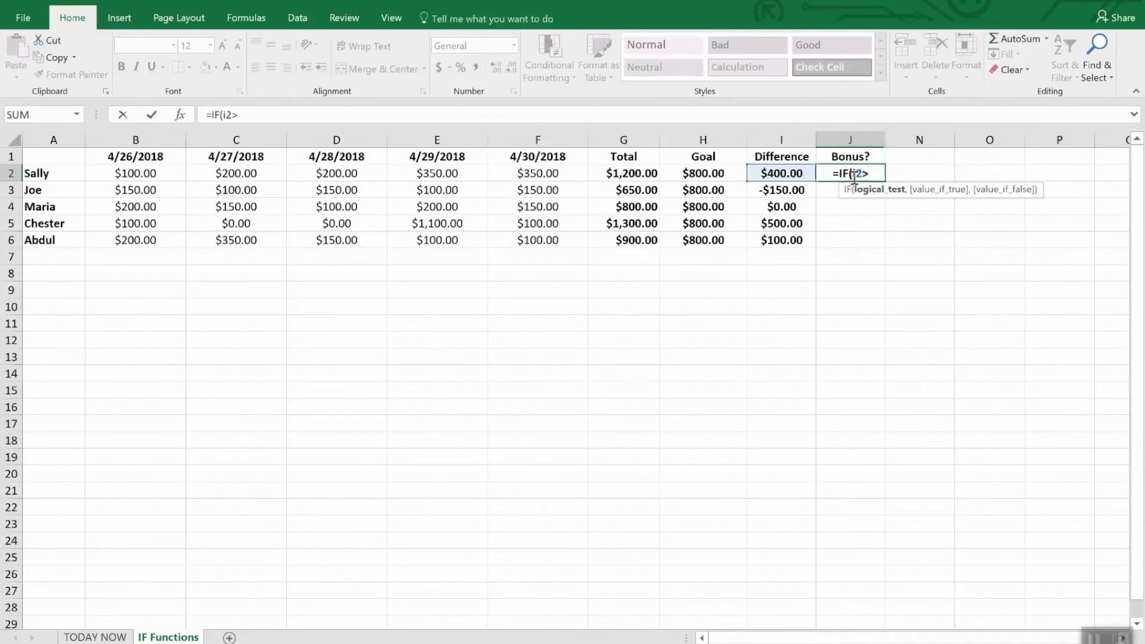
text(0,)
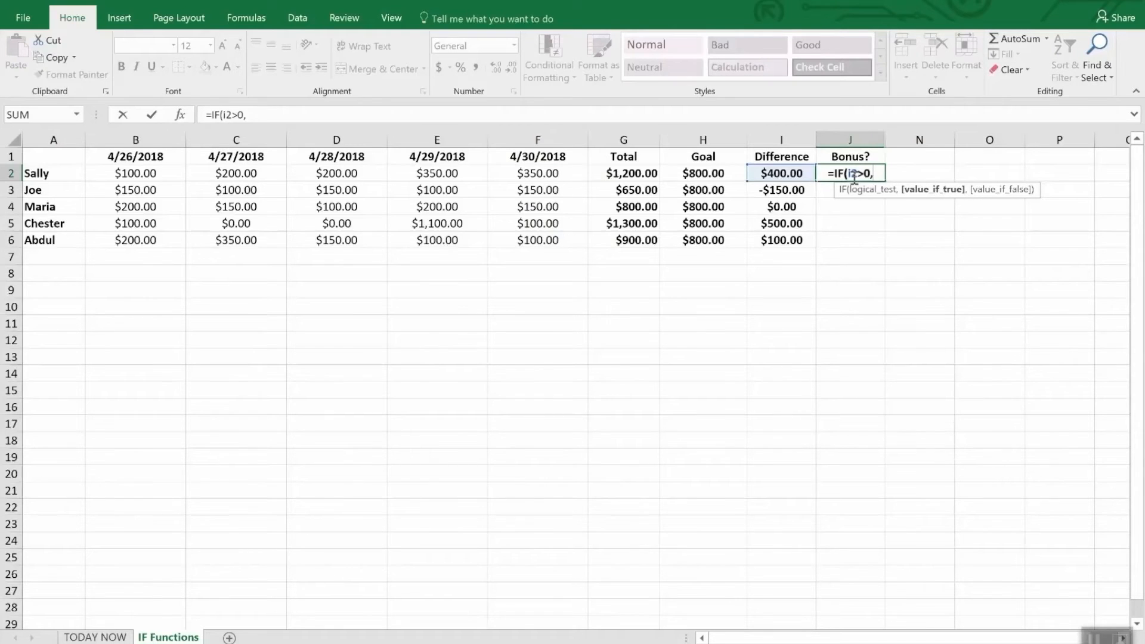
text(")
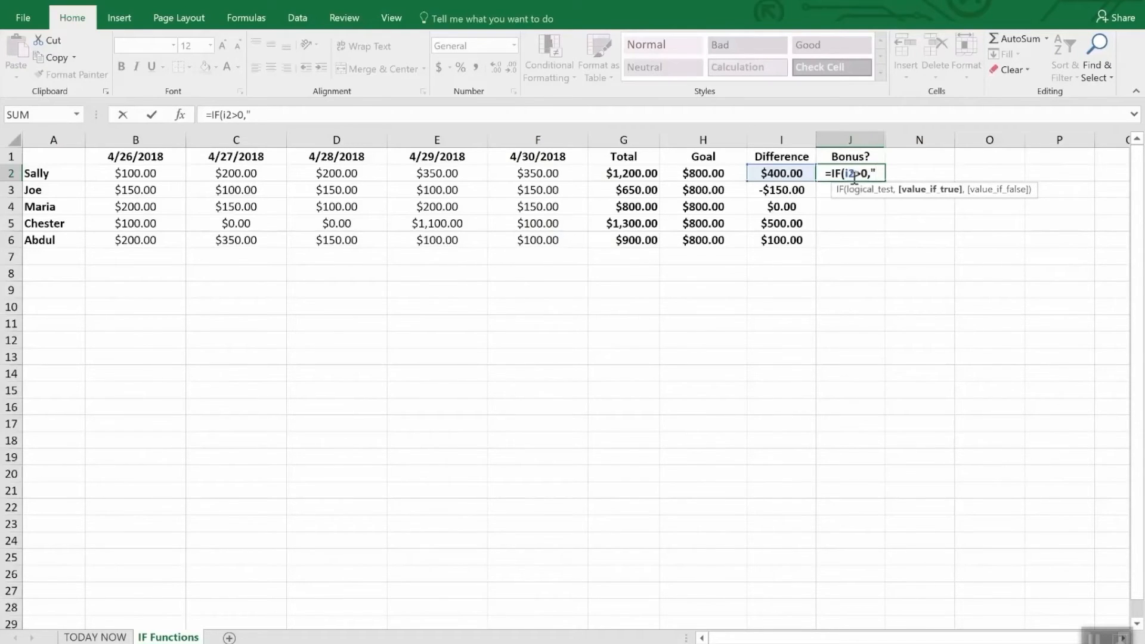
text(Yes)
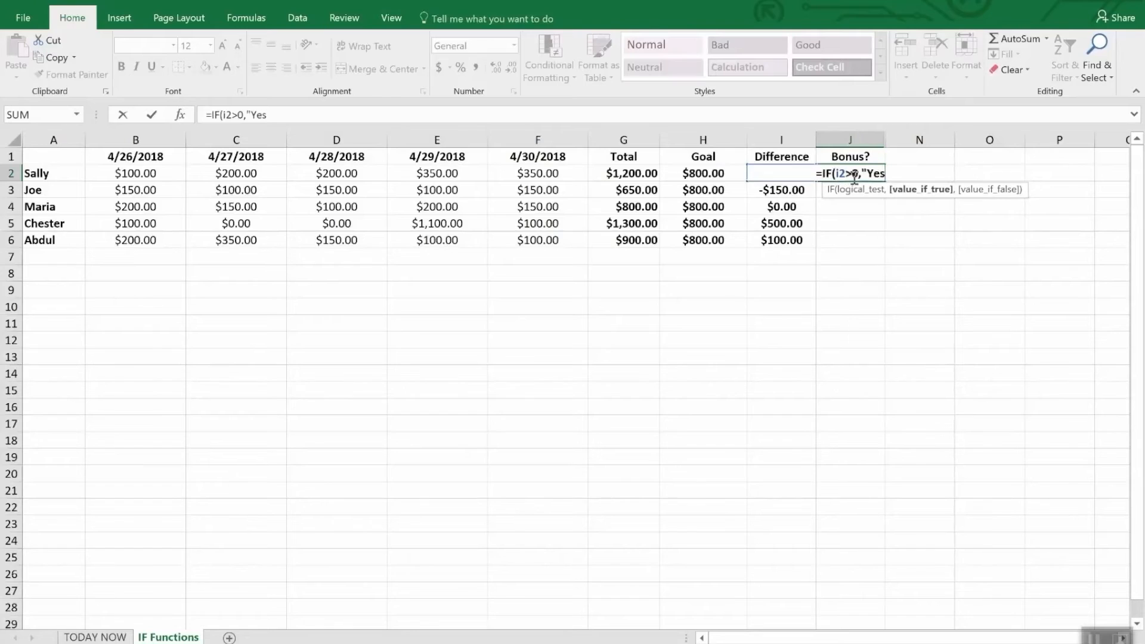
text(",)
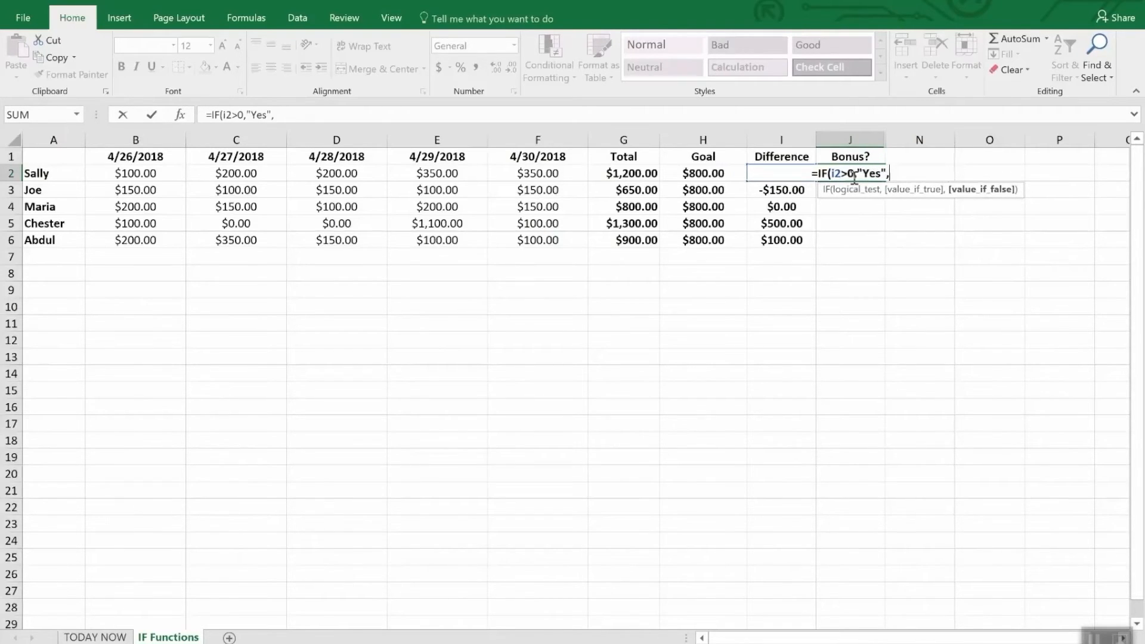
text(No)
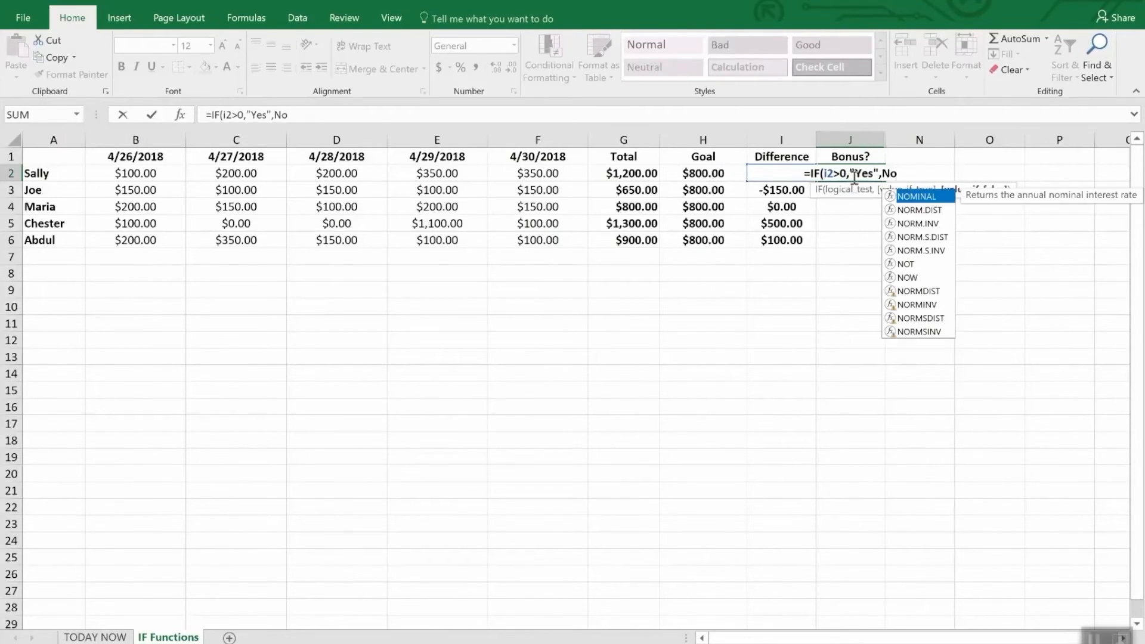
key(BackSpace)
key(BackSpace)
text(")
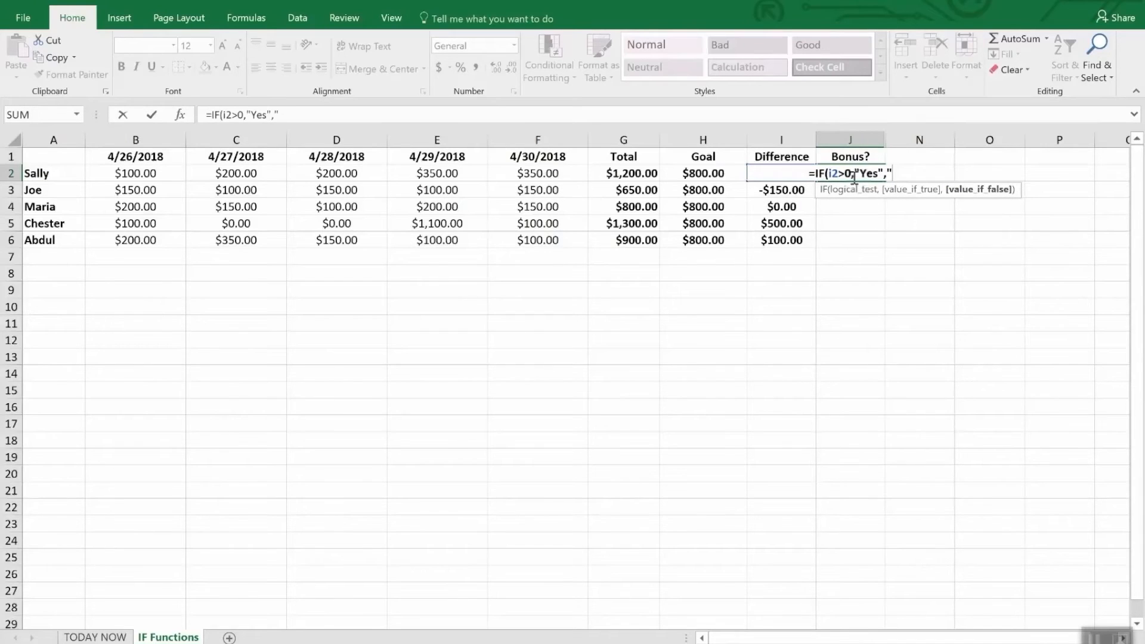
text(No)
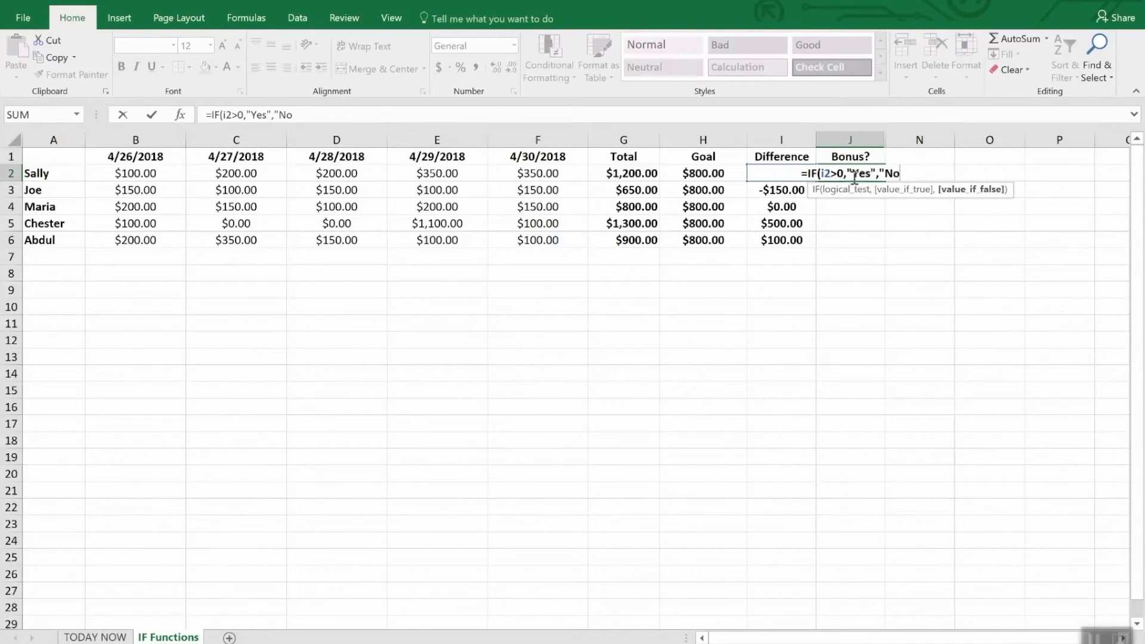
text("))
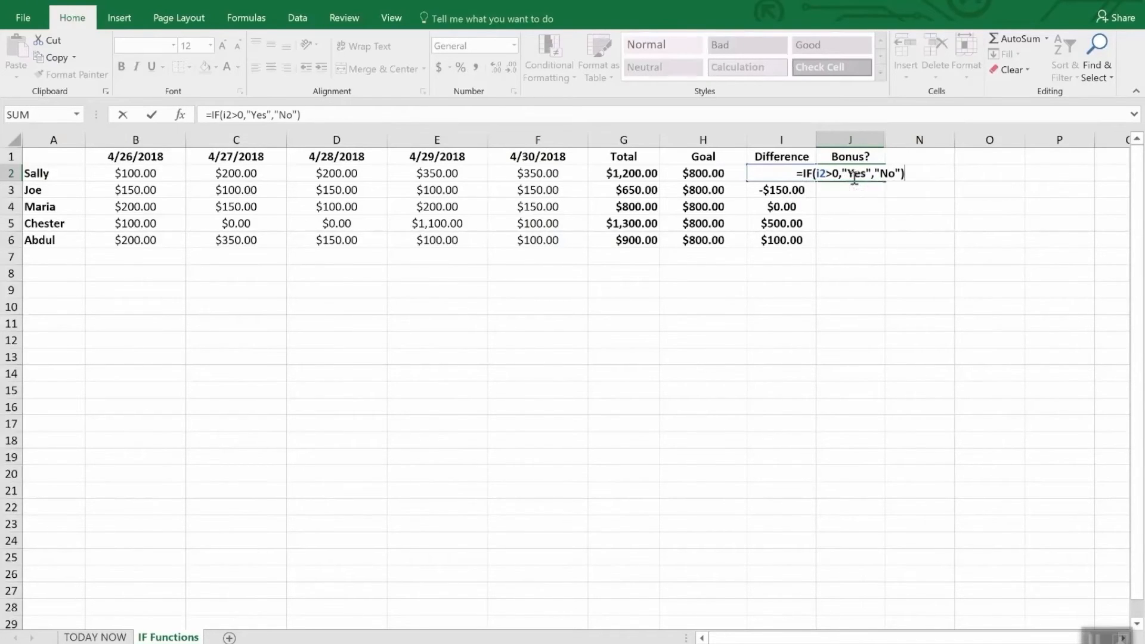
key(Return)
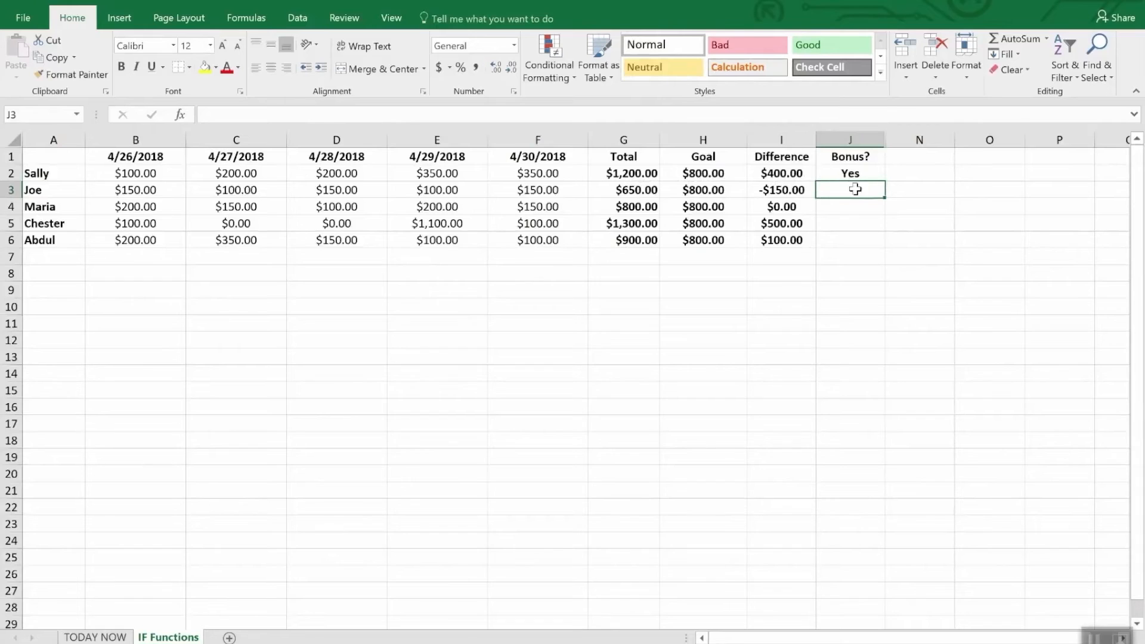
Fill the bonus formula from J2 down through J6
click(860, 219)
click(851, 173)
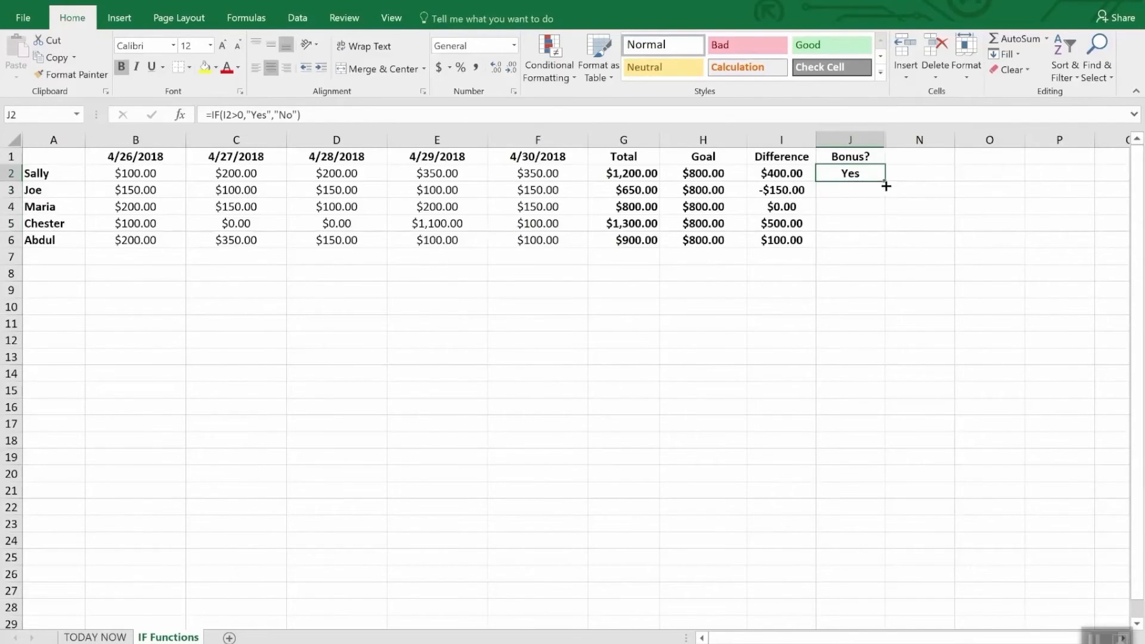
drag(886, 180, 885, 247)
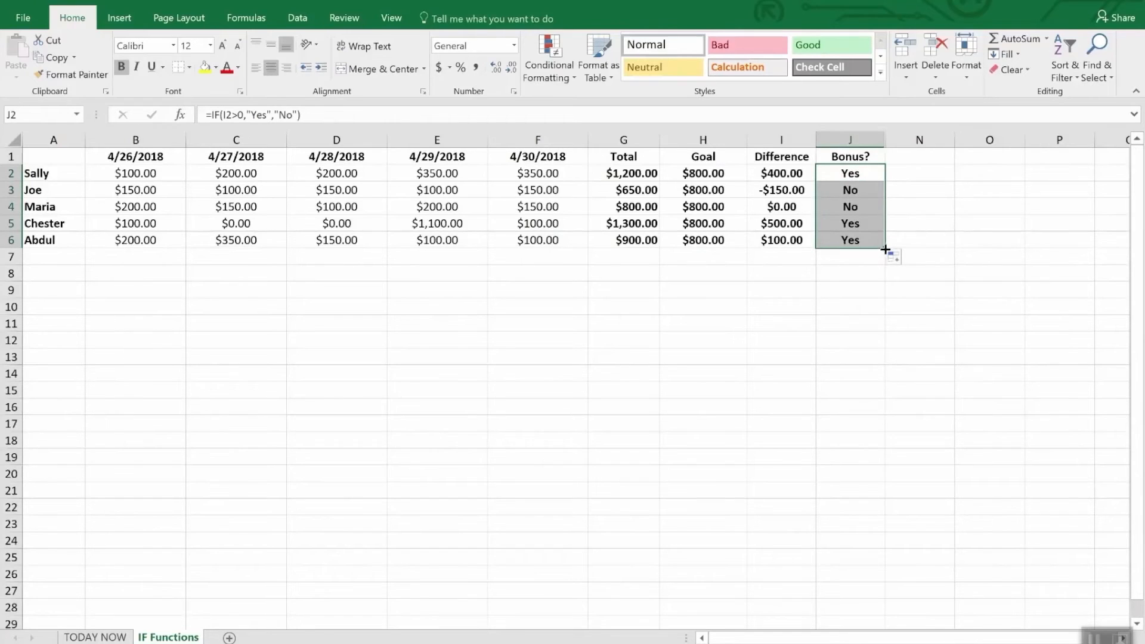
click(869, 288)
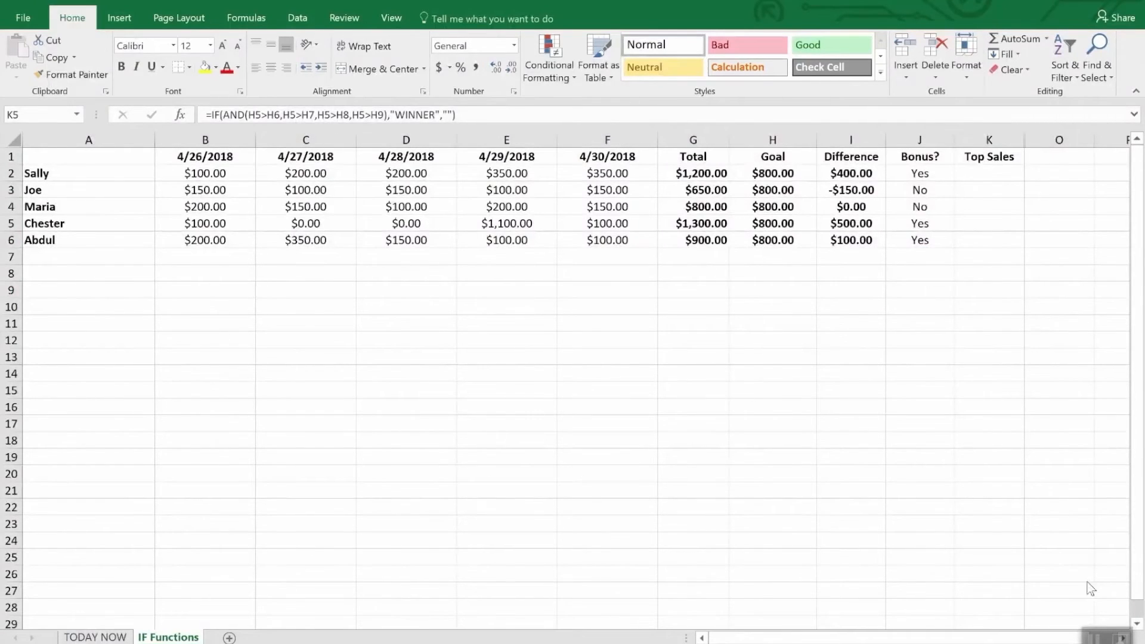
Enter the formula =IF(AND(I5>I2,I5>I3,I5>I4,I5>I6),"WINNER","") in cell K5 of the Top Sales column
click(991, 157)
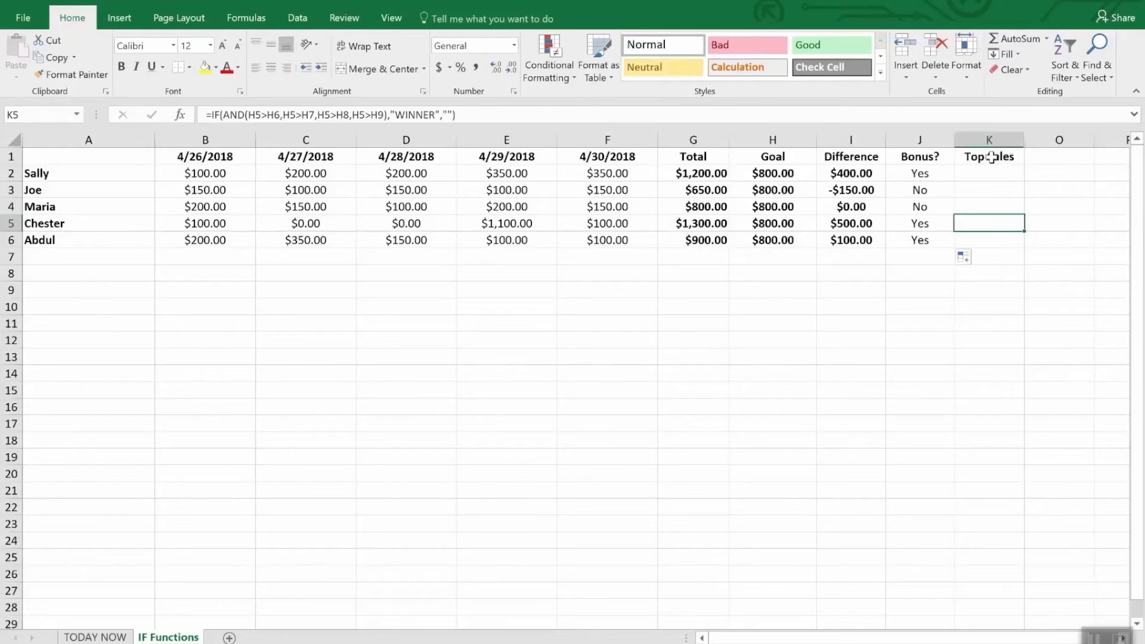
click(991, 157)
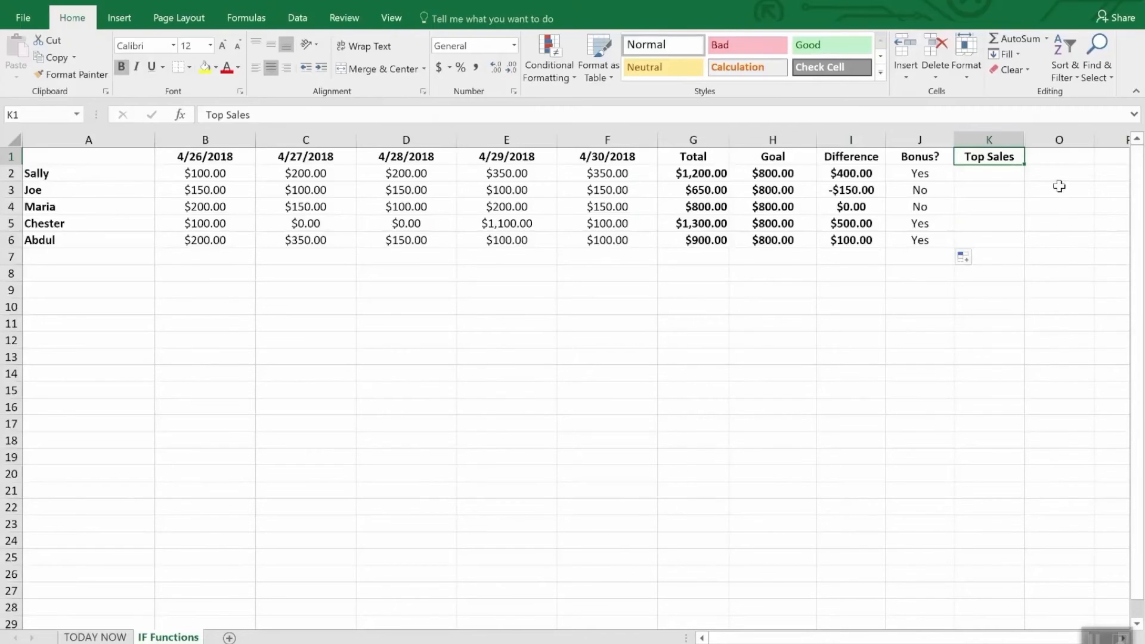
click(976, 226)
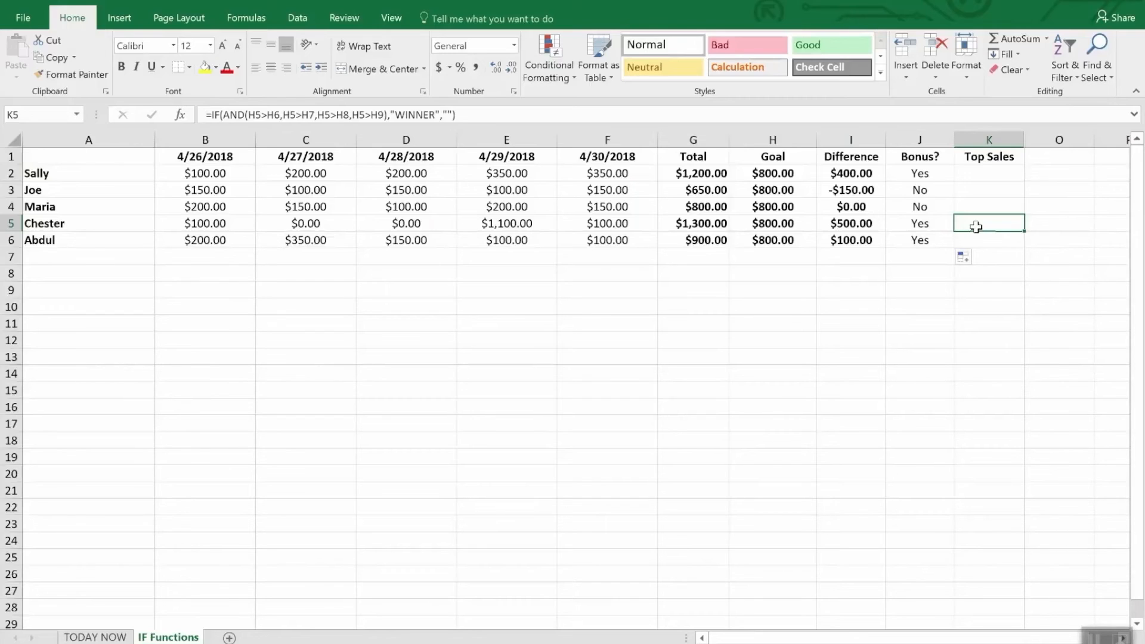
text(=)
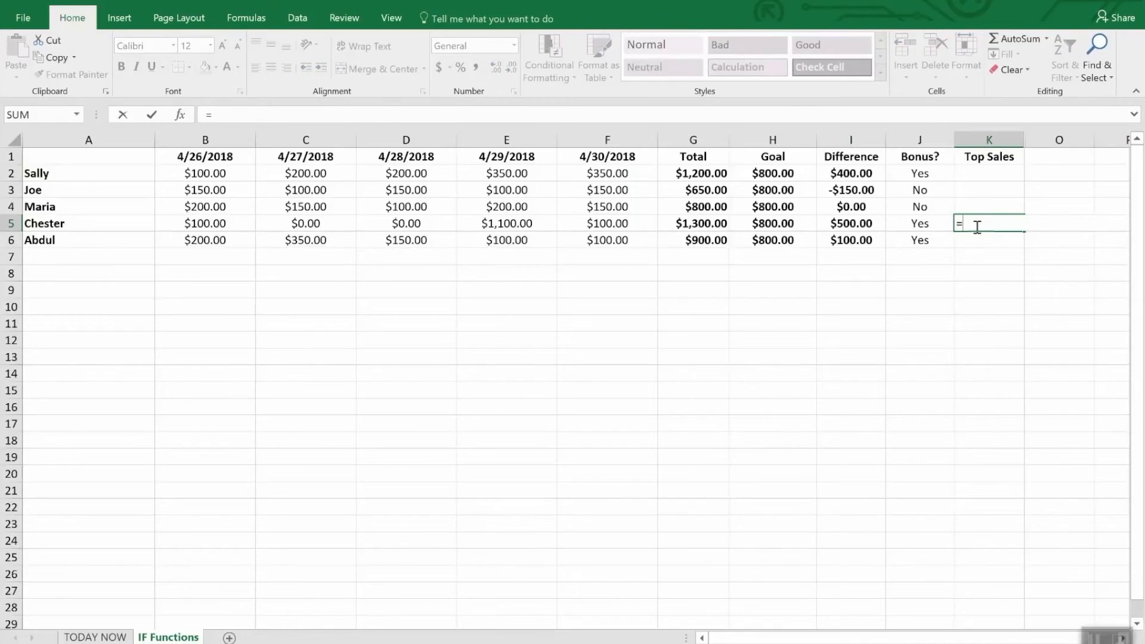
text(I)
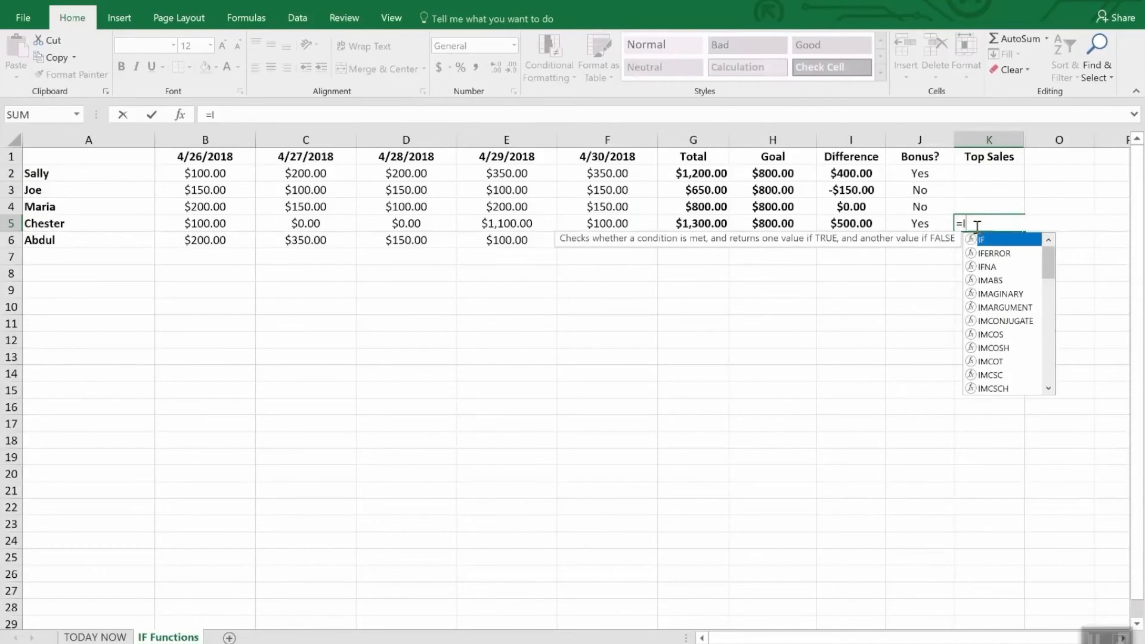
text(F(and()
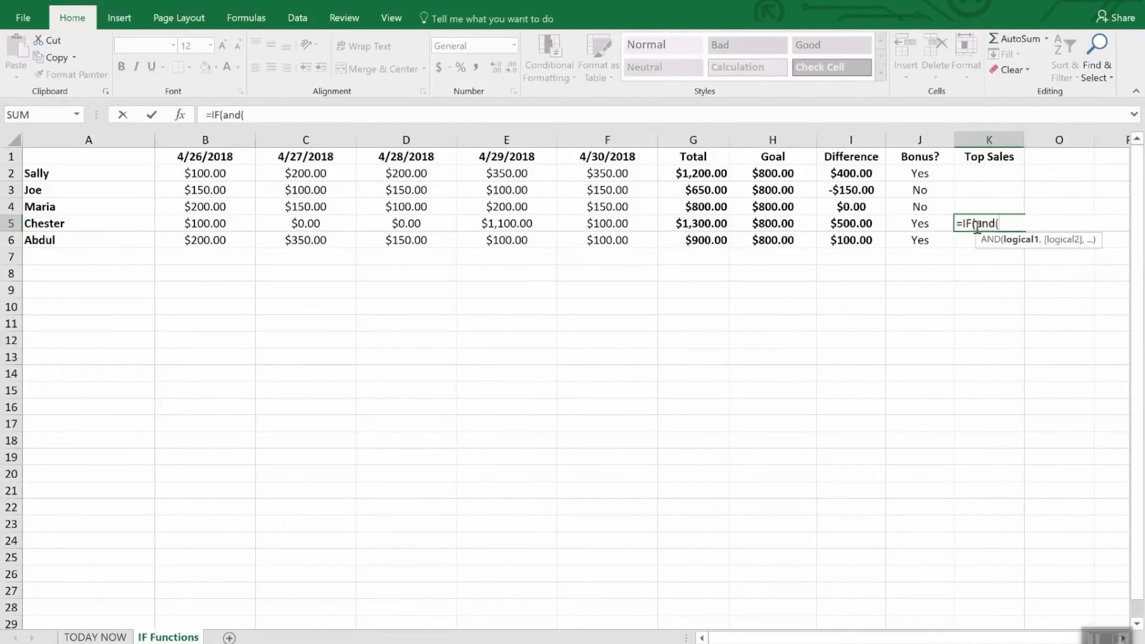
text(i5)
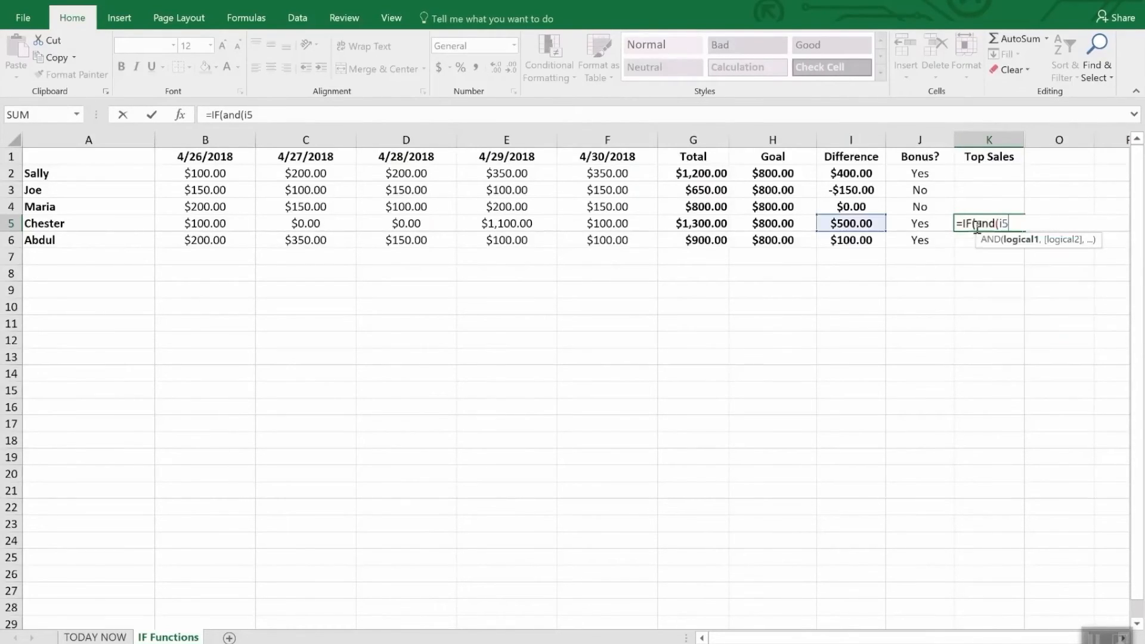
text(>i2,)
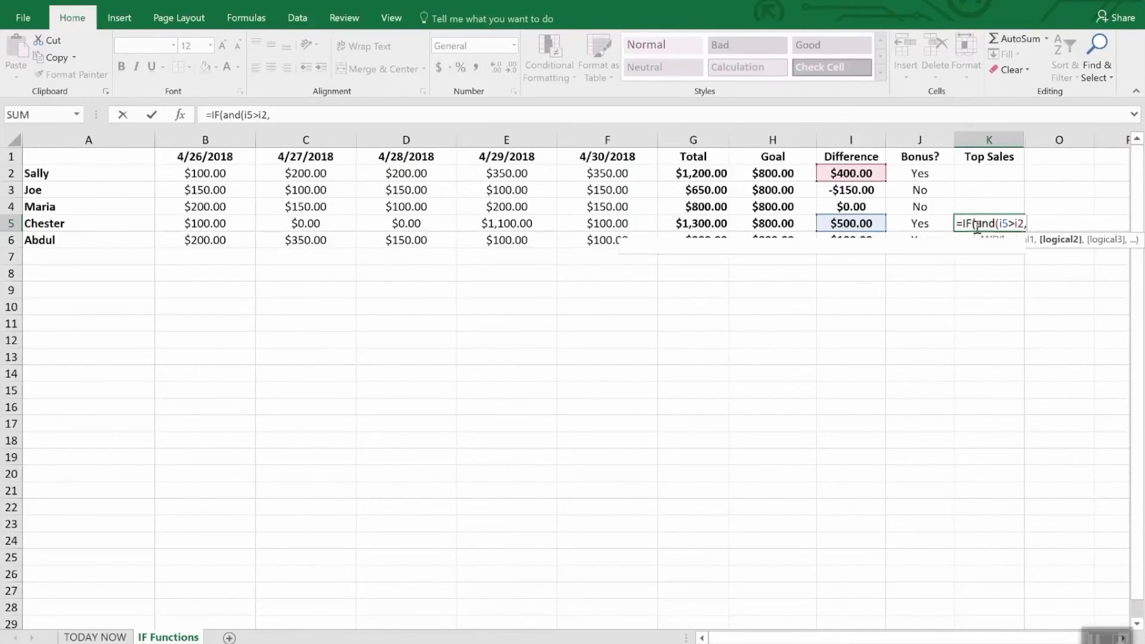
text(I5>)
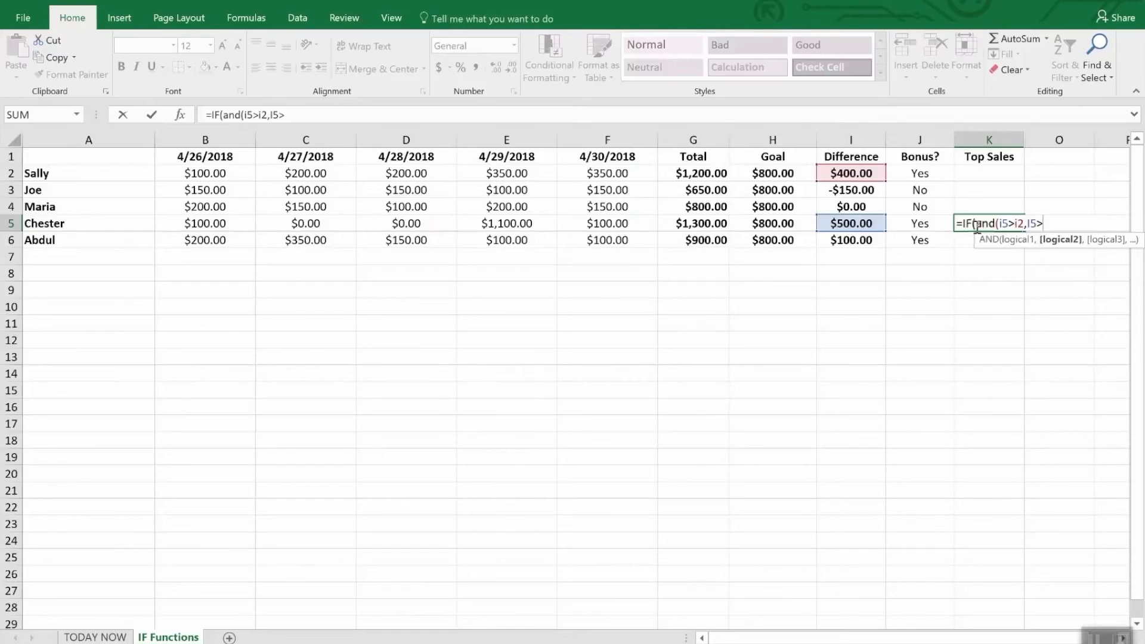
text(i3,)
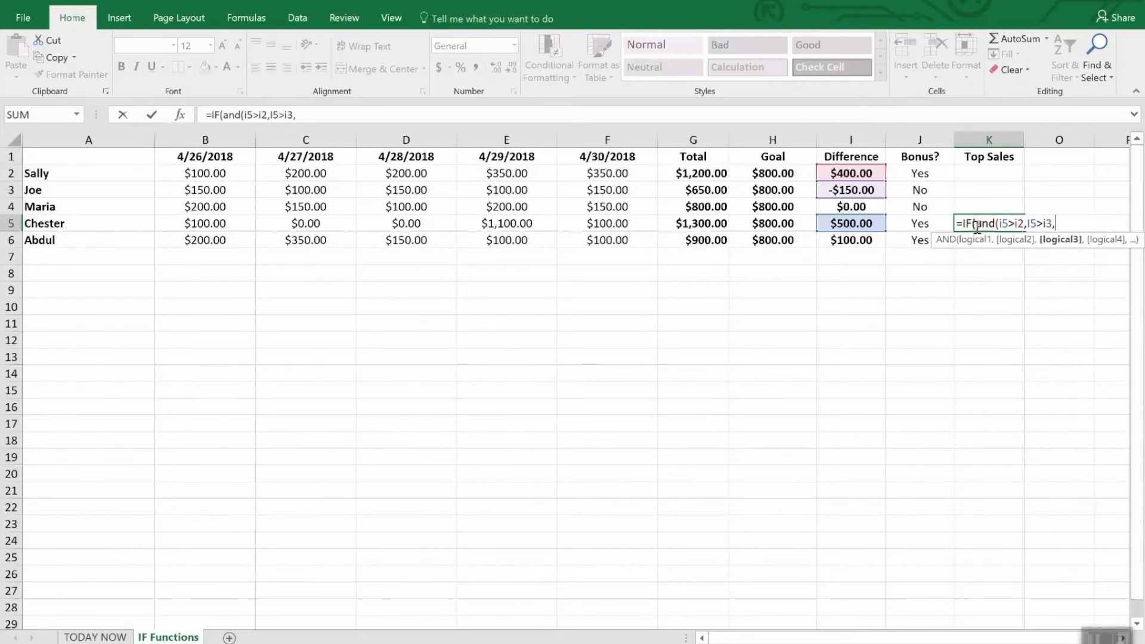
text(I6)
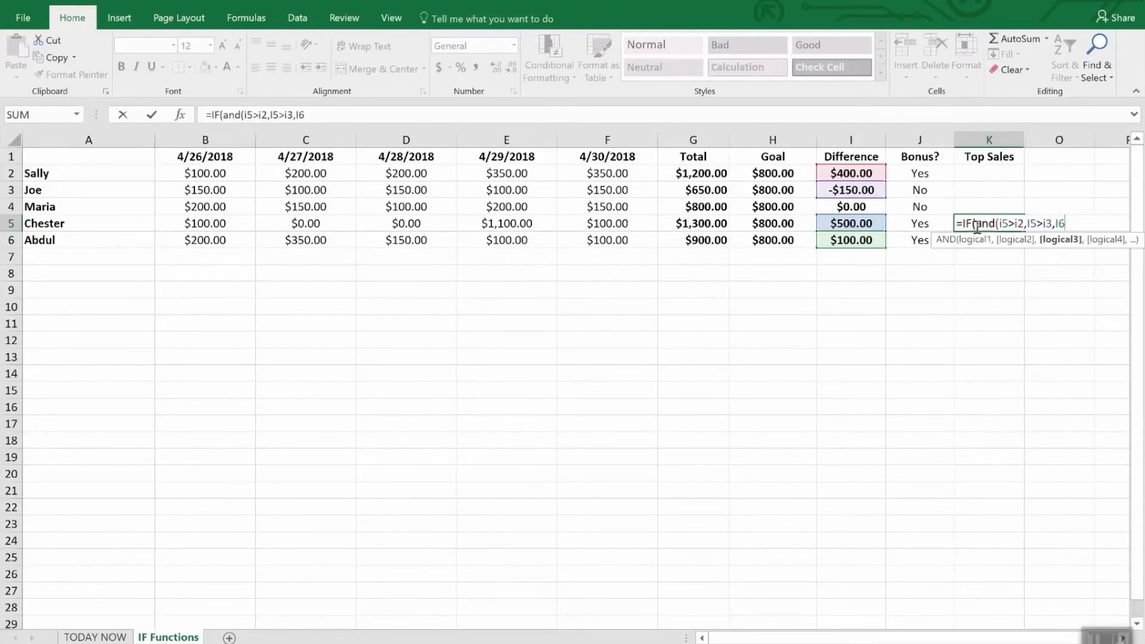
key(BackSpace)
text(4)
key(BackSpace)
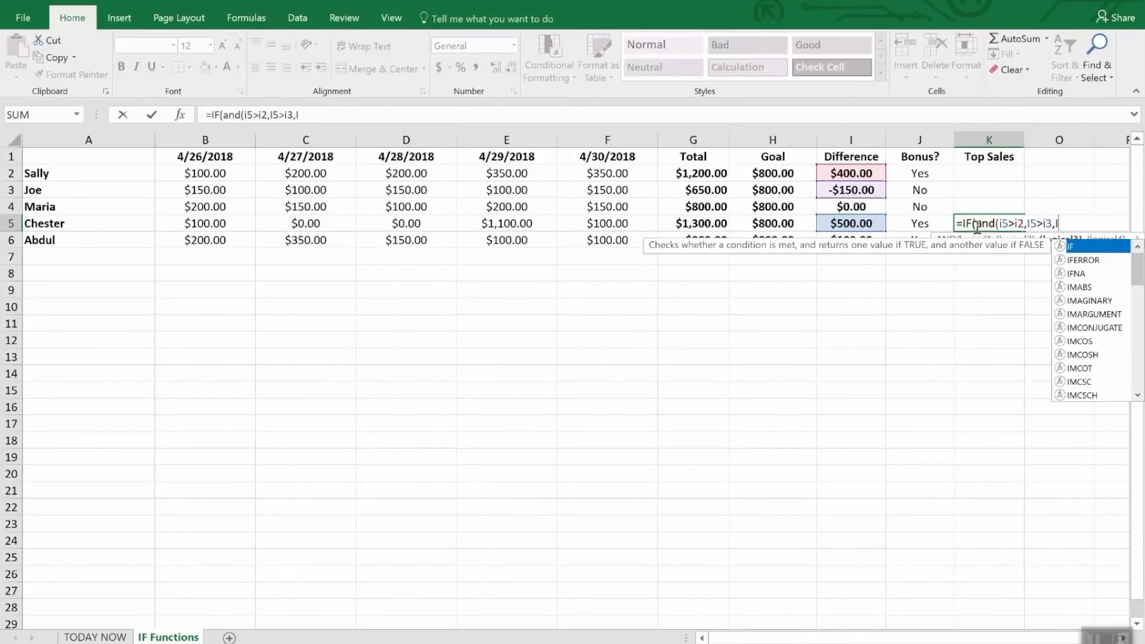
text(5>)
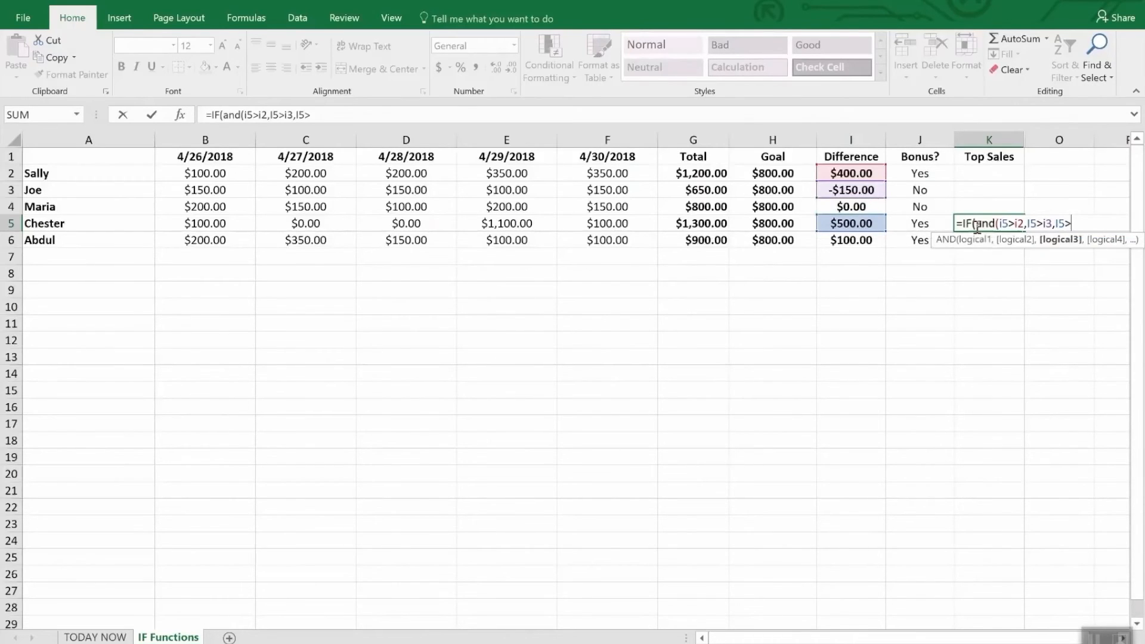
text(i4,)
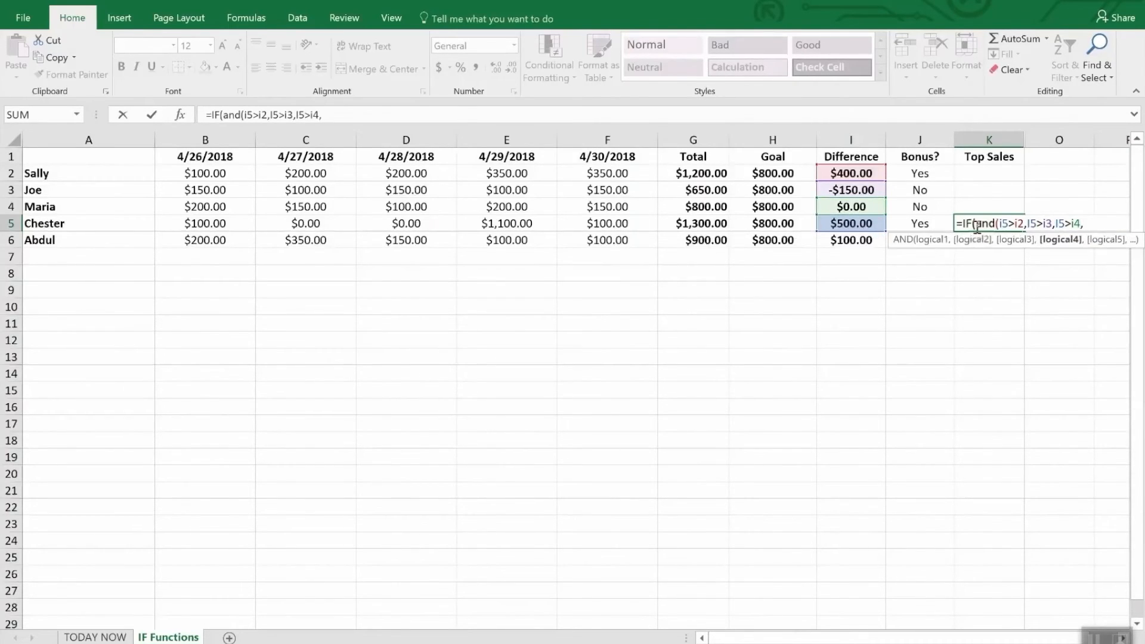
text(I5>)
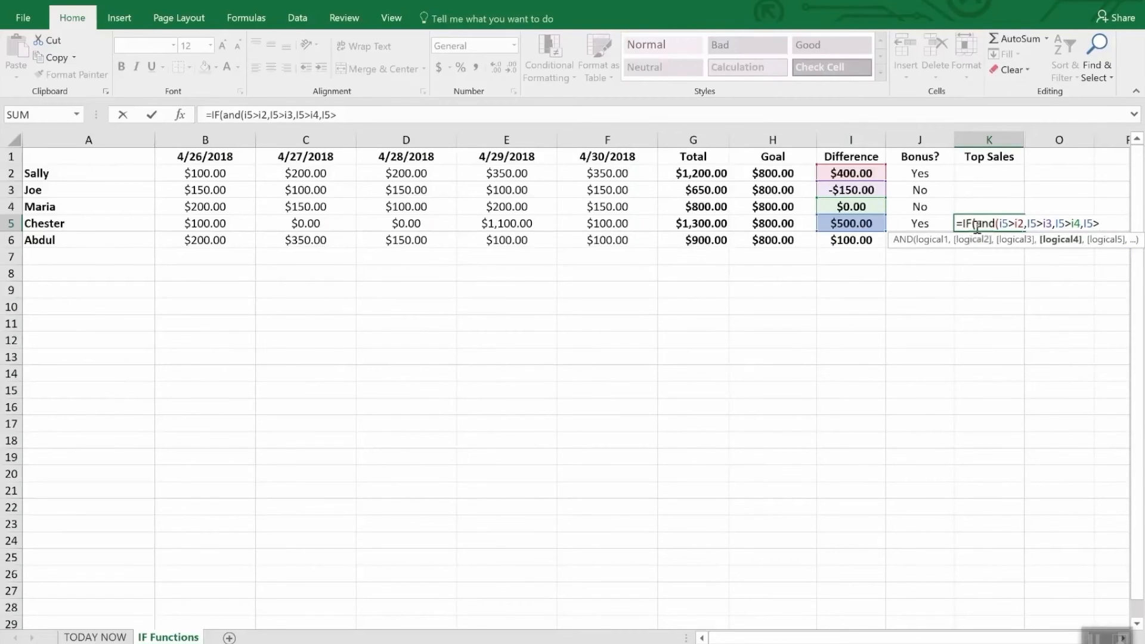
text(i)
text(6)
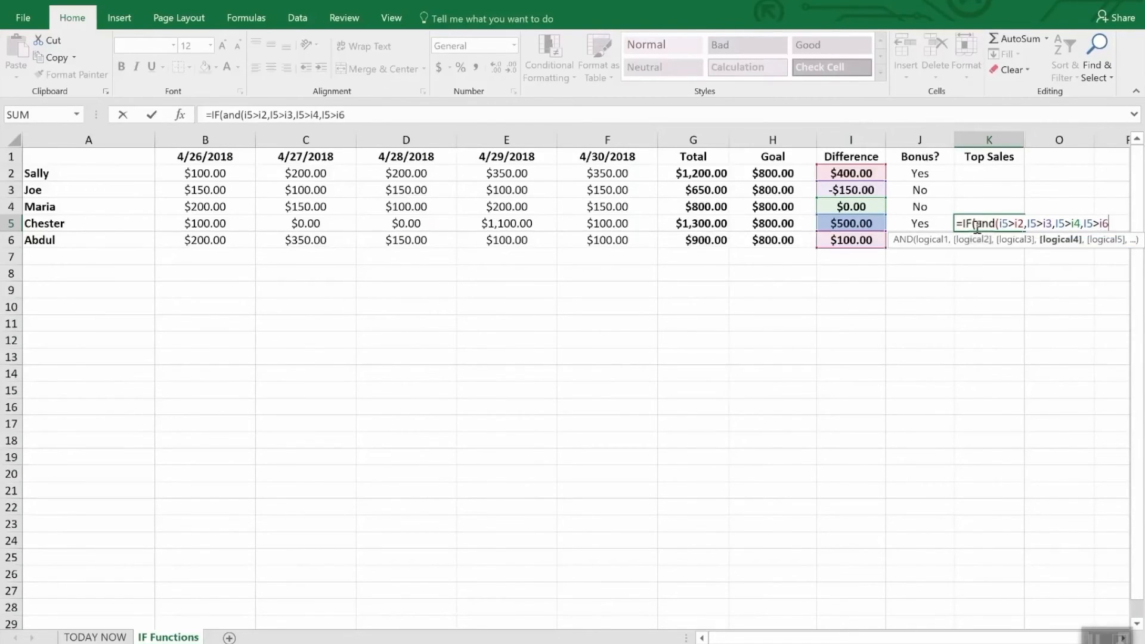
text(),"WINN)
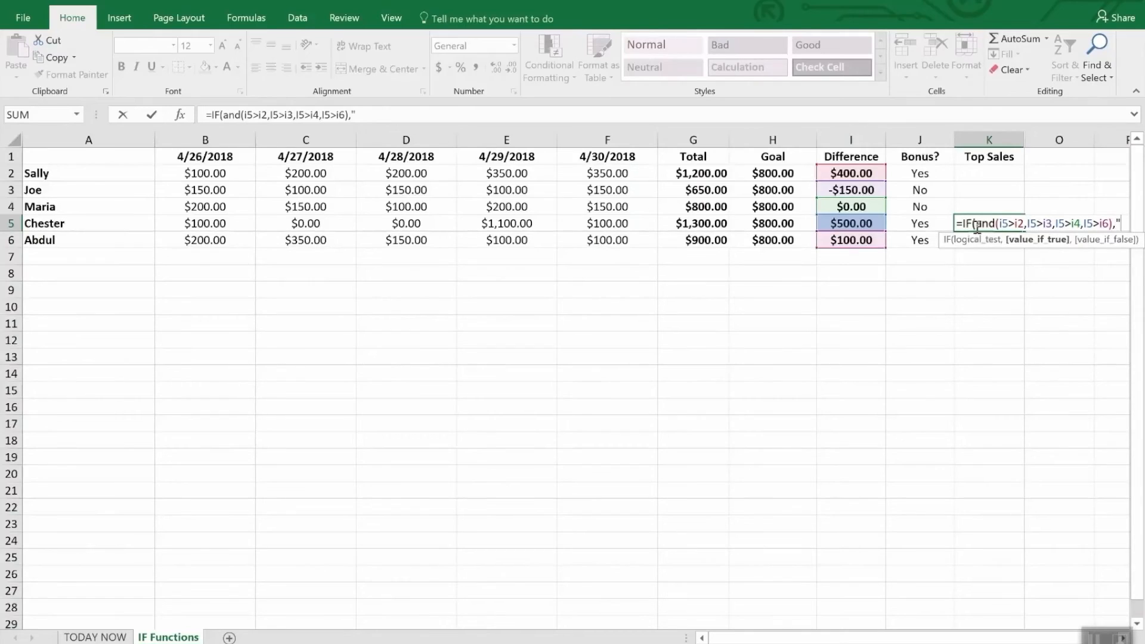
text(ER)
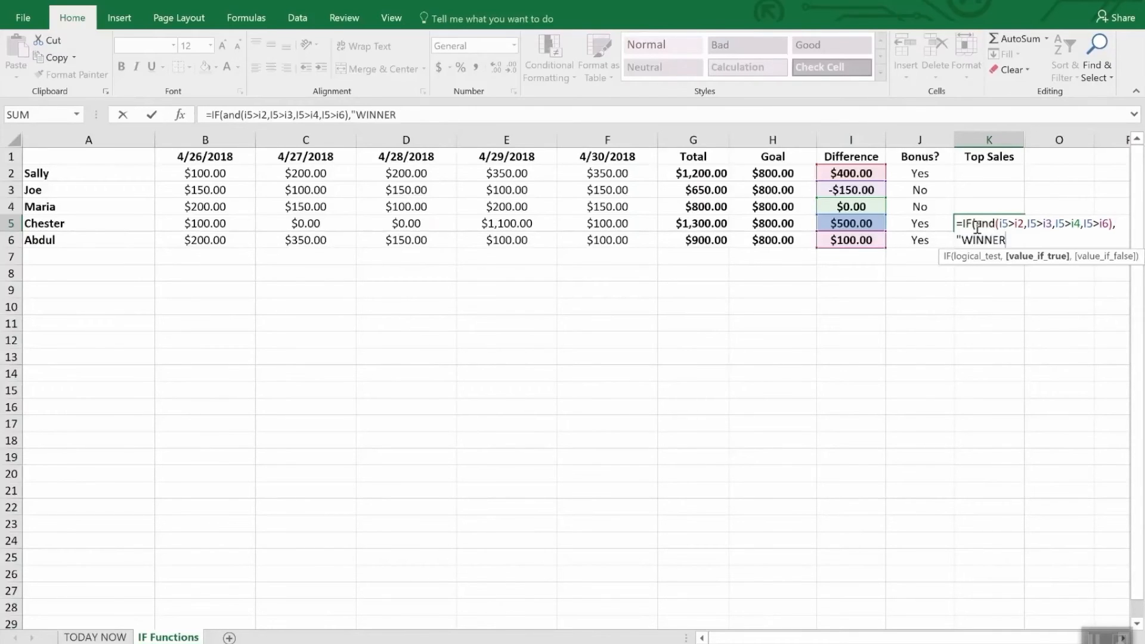
text(","")
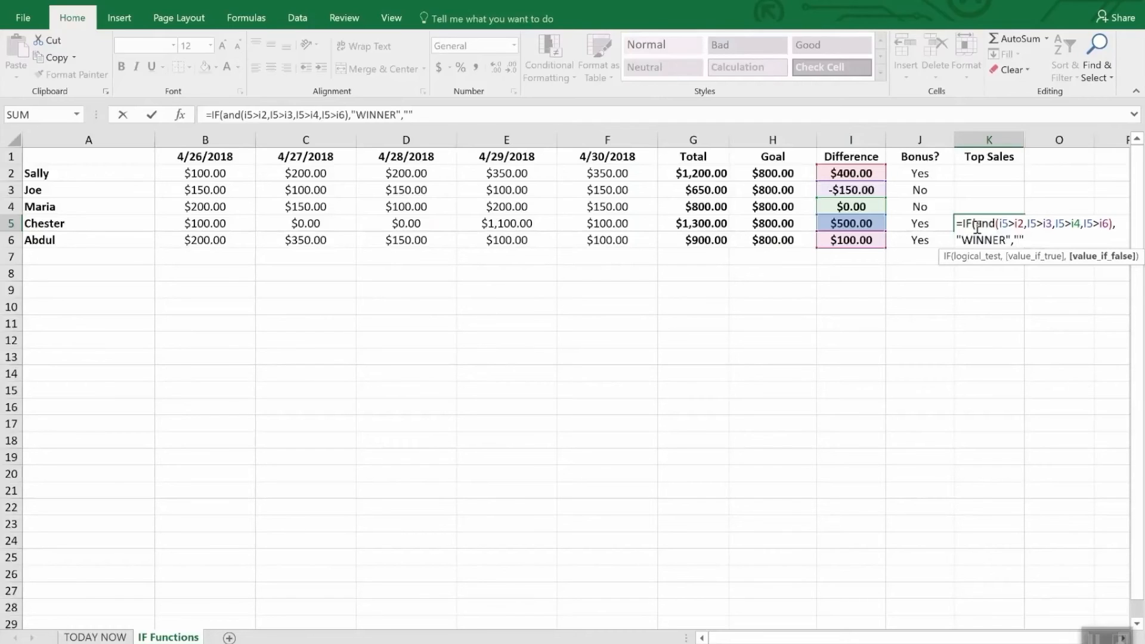
text())
key(Return)
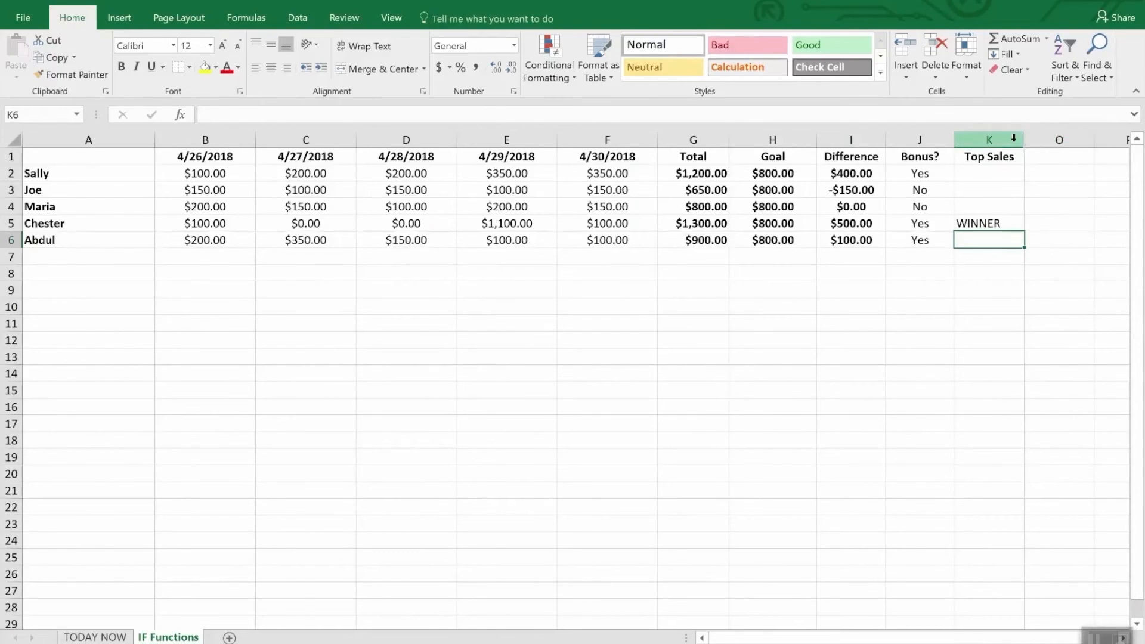
Unhide the hidden columns between K and O
drag(1014, 140, 1041, 139)
right_click(1043, 142)
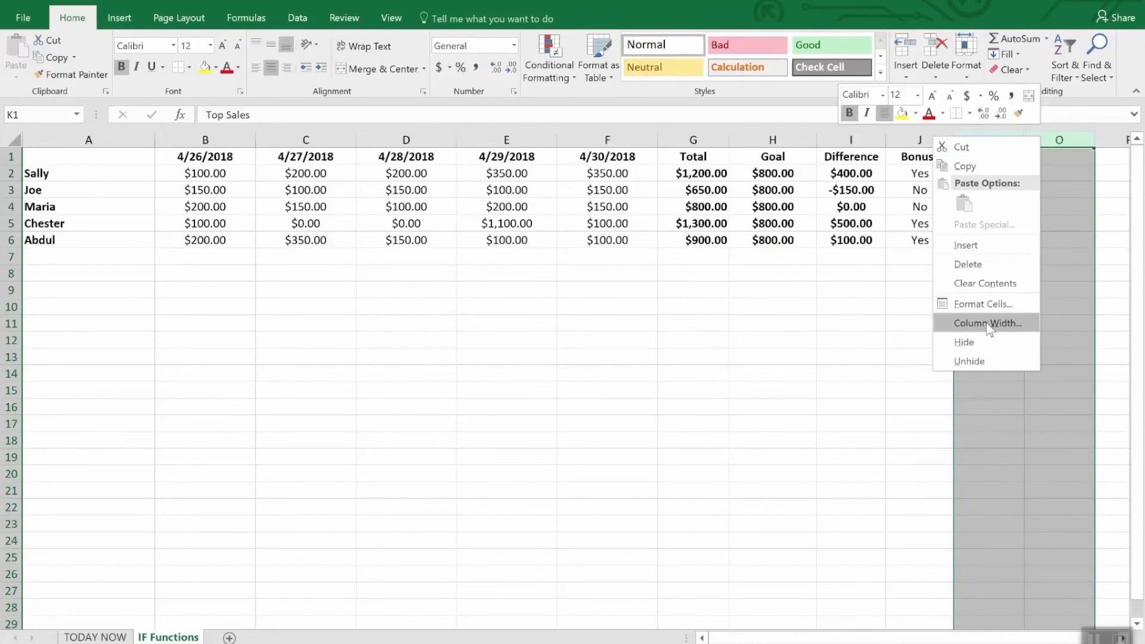
click(983, 357)
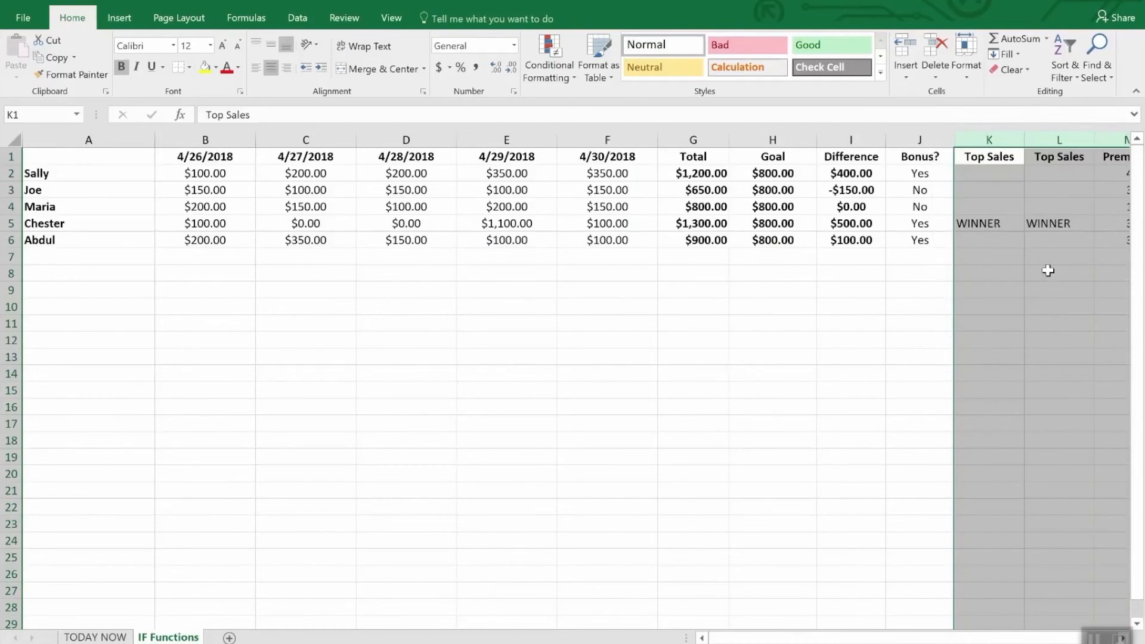
click(1042, 289)
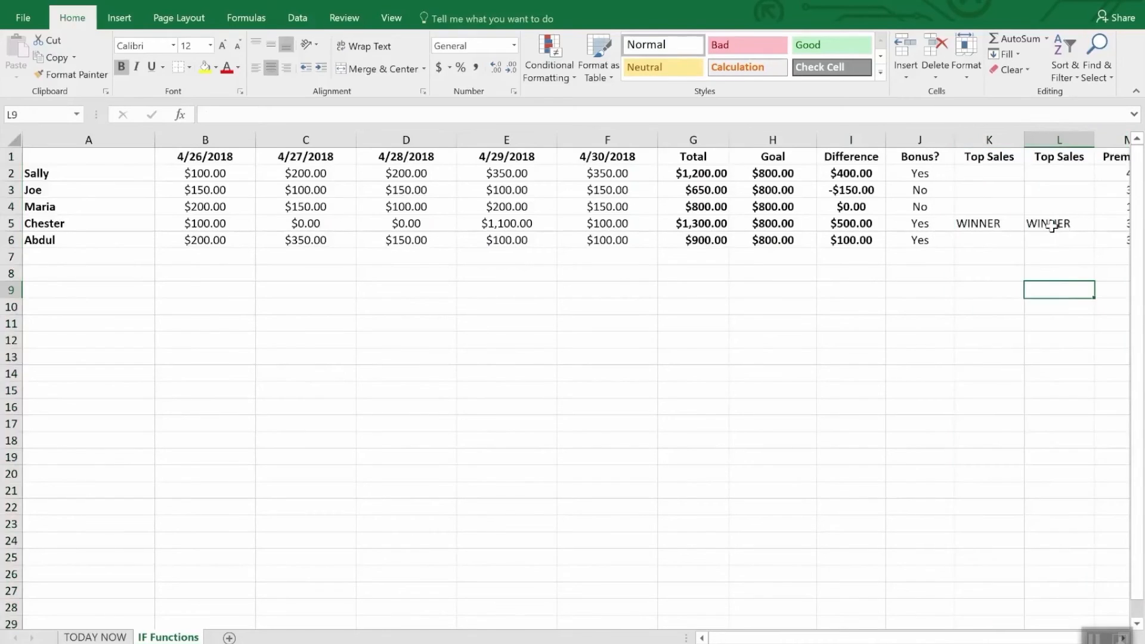
Compare the Top Sales formulas in L2 and L3 with the one in K5
click(1051, 173)
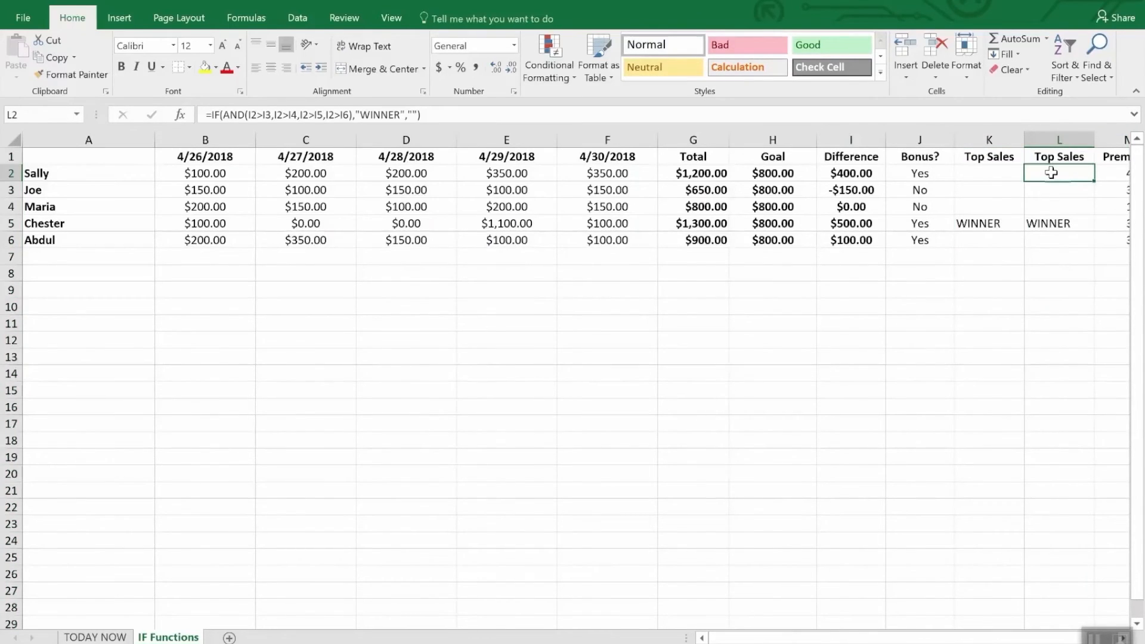
click(1004, 227)
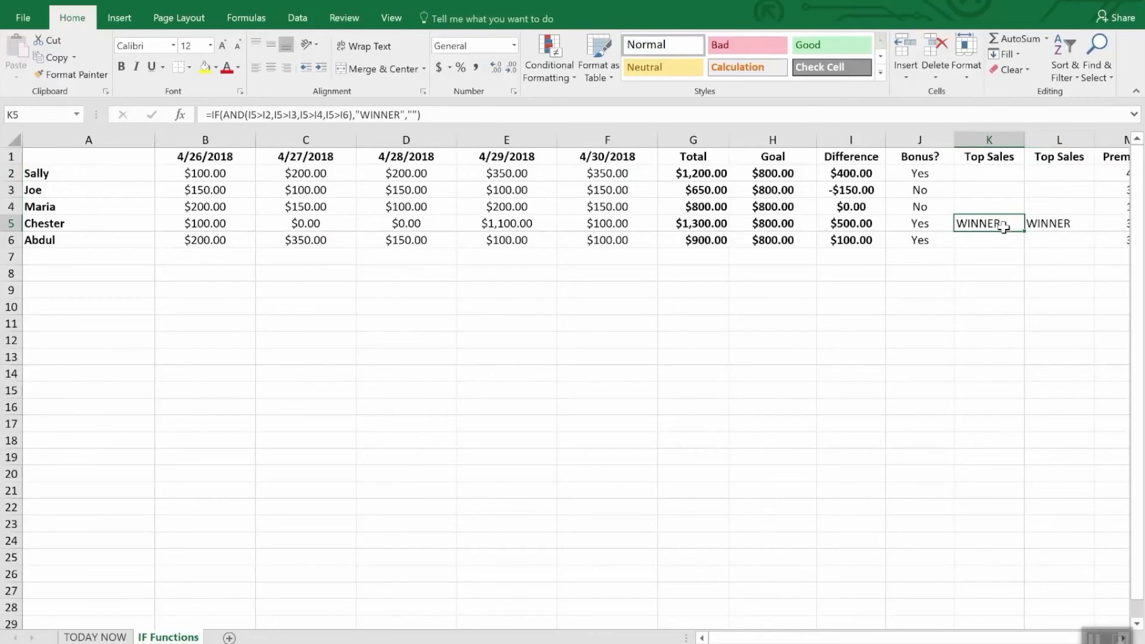
click(1053, 173)
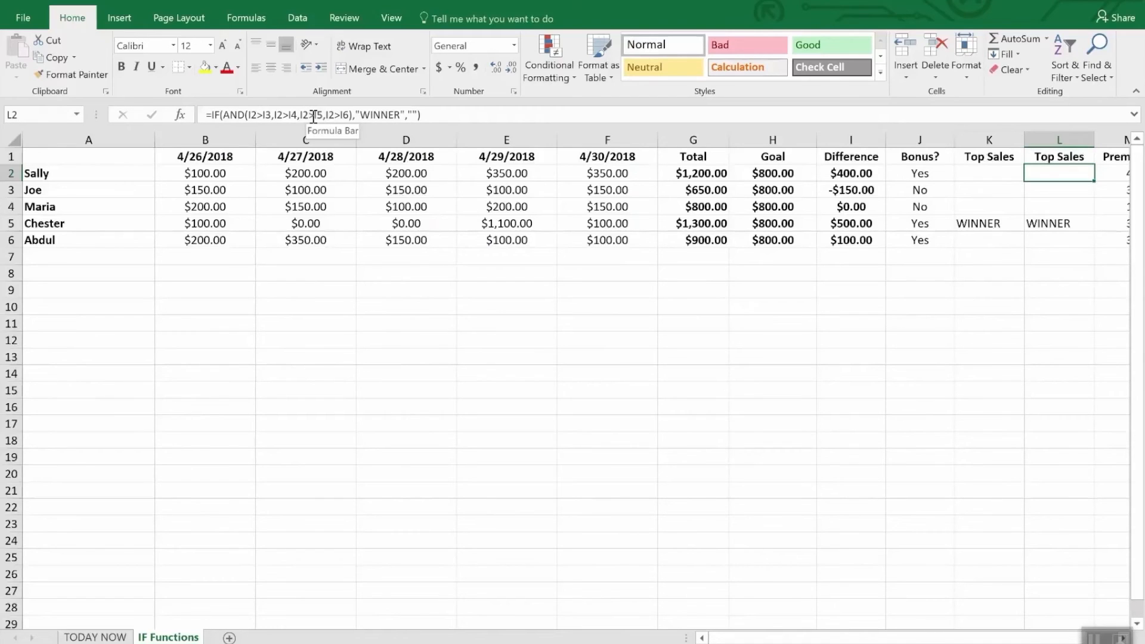
click(1043, 189)
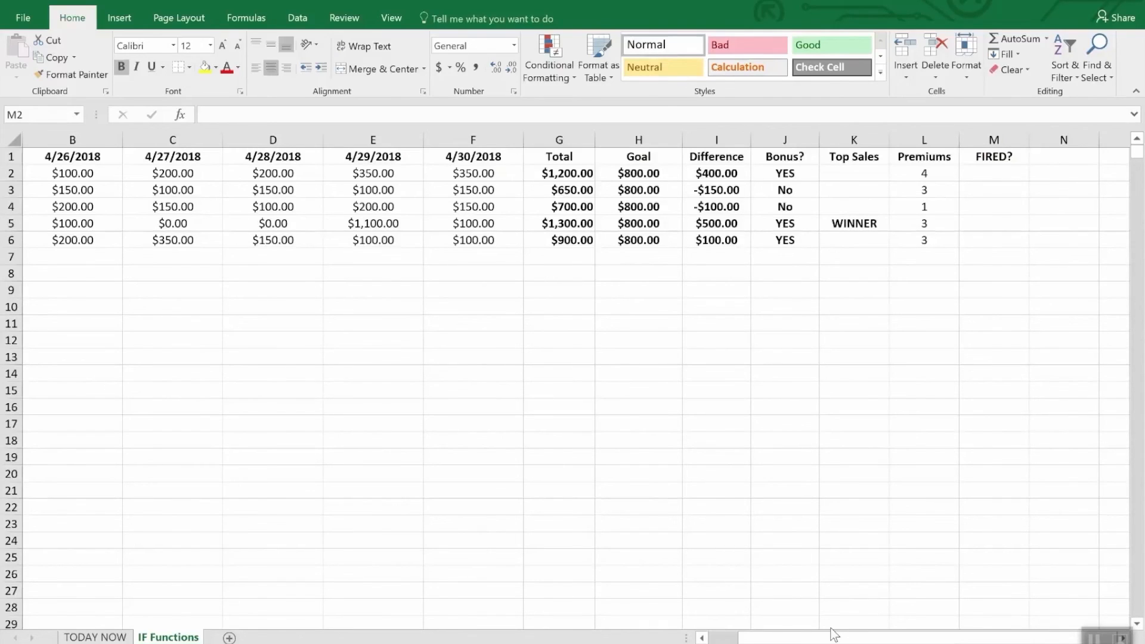
Enter the formula =IF(OR(I2>=0,L2>2),"Safe","FIRED") in cell M2 of the FIRED? column
click(1000, 177)
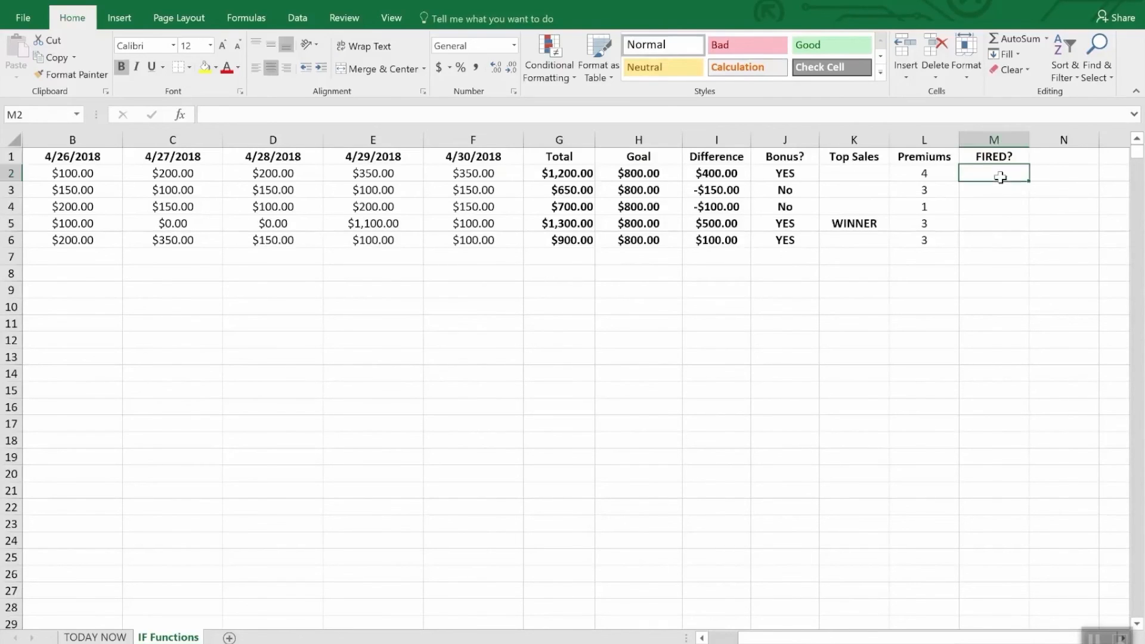
text(=)
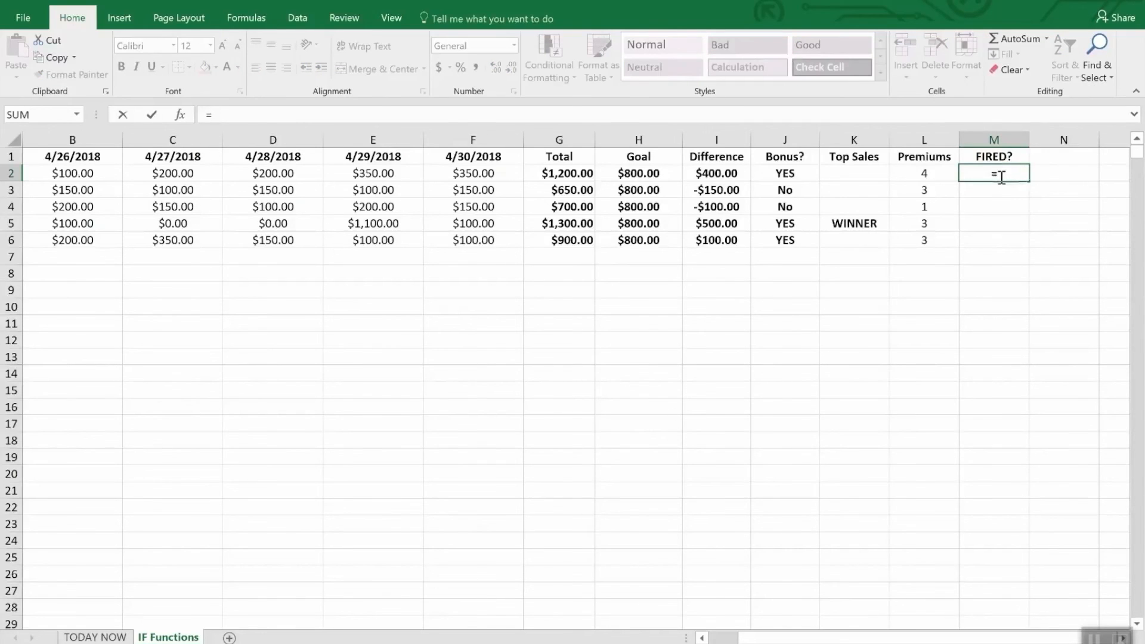
text(if9or)
key(BackSpace)
key(BackSpace)
key(BackSpace)
key(BackSpace)
text(f)
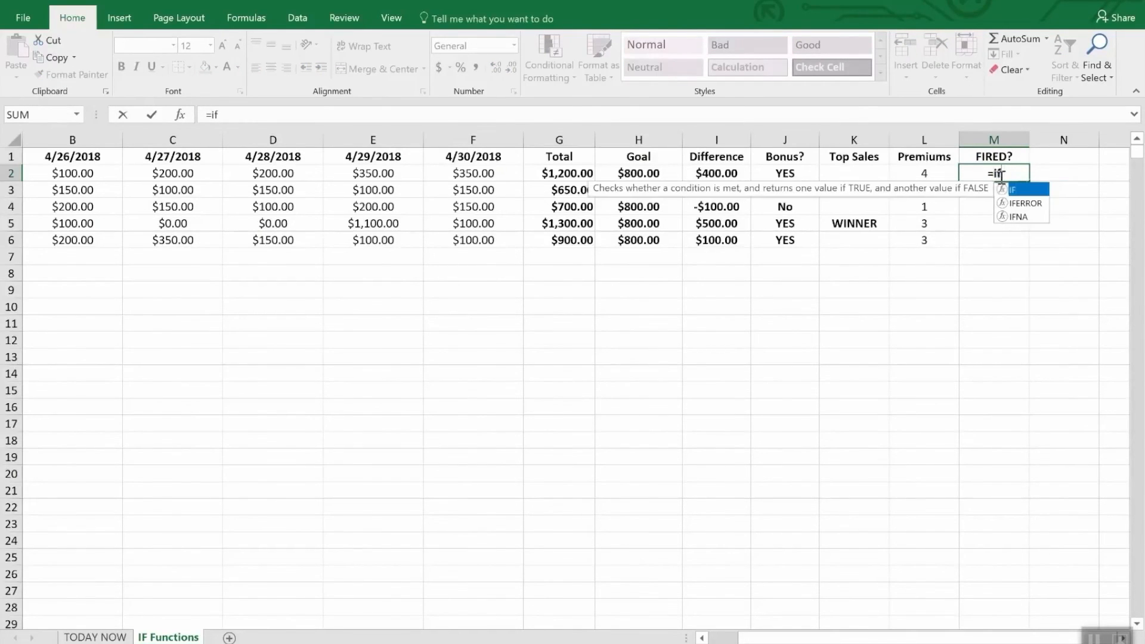
text((or)
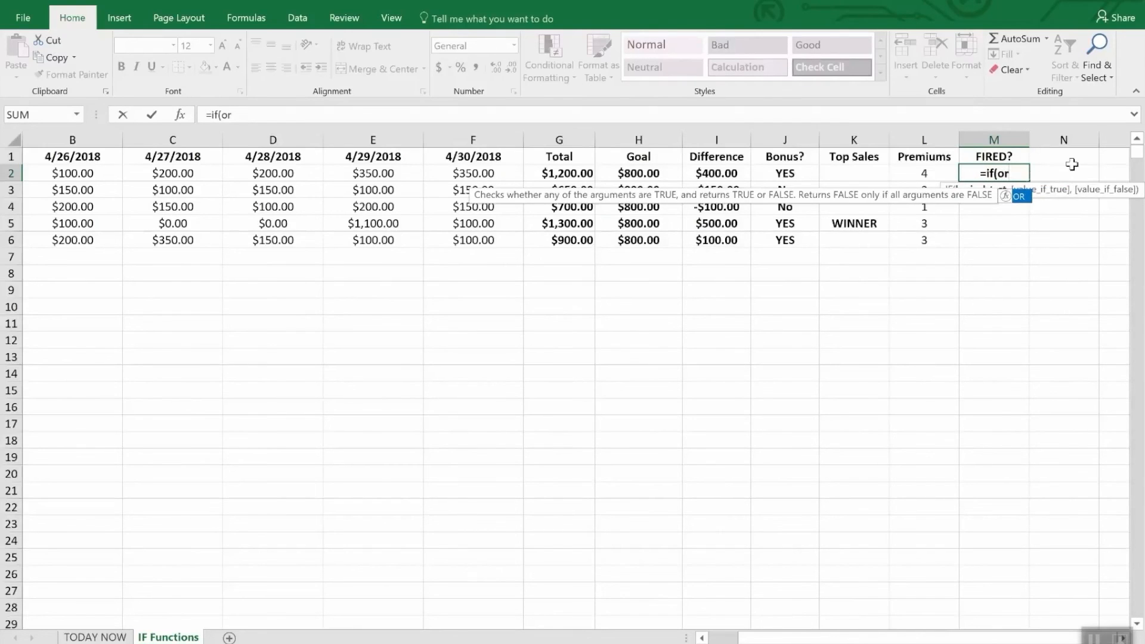
text(()
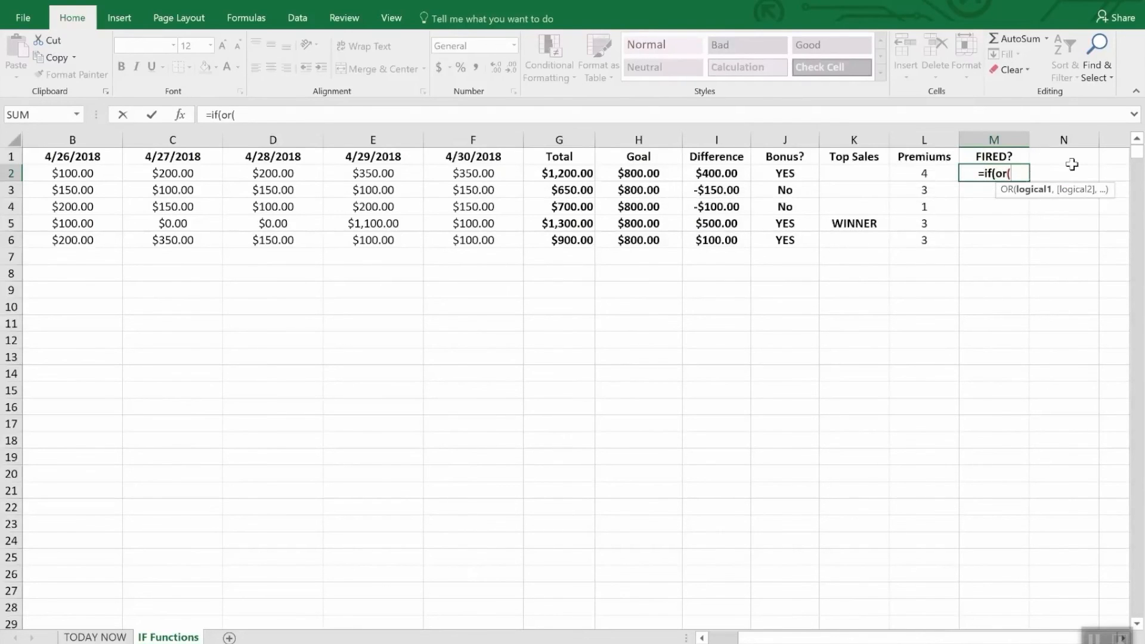
text(i2)
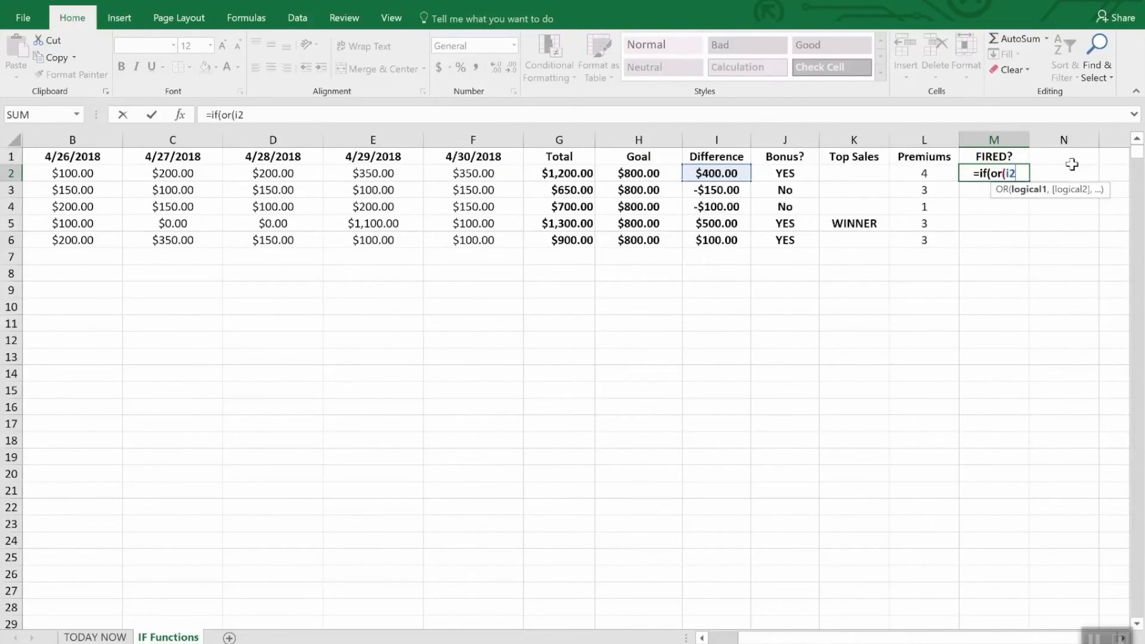
text(>)
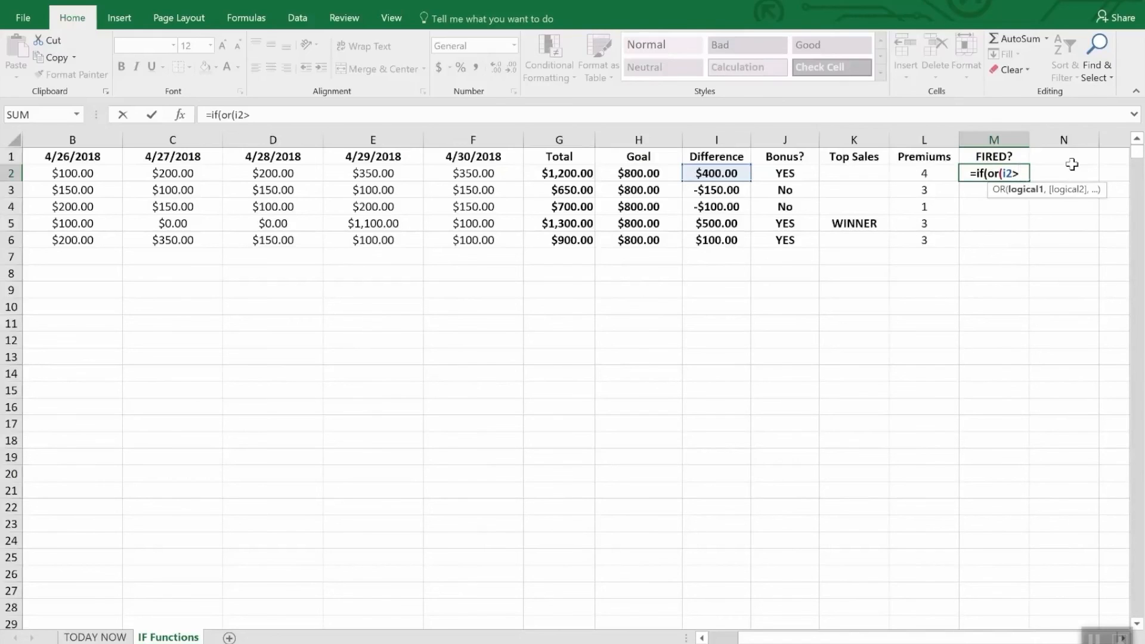
text(=)
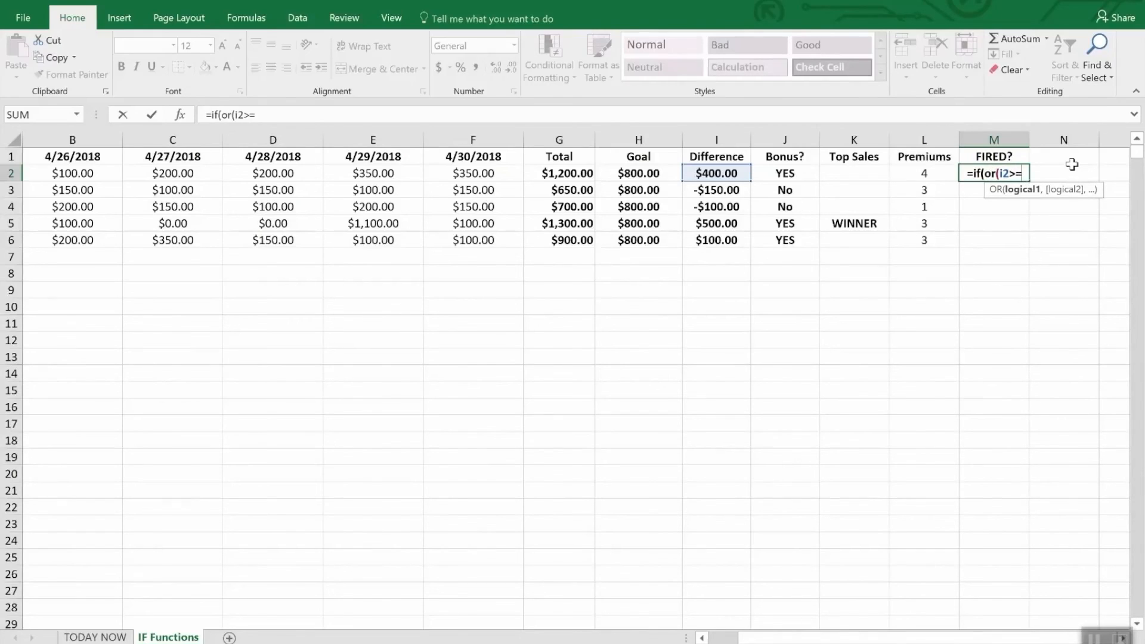
text(0,)
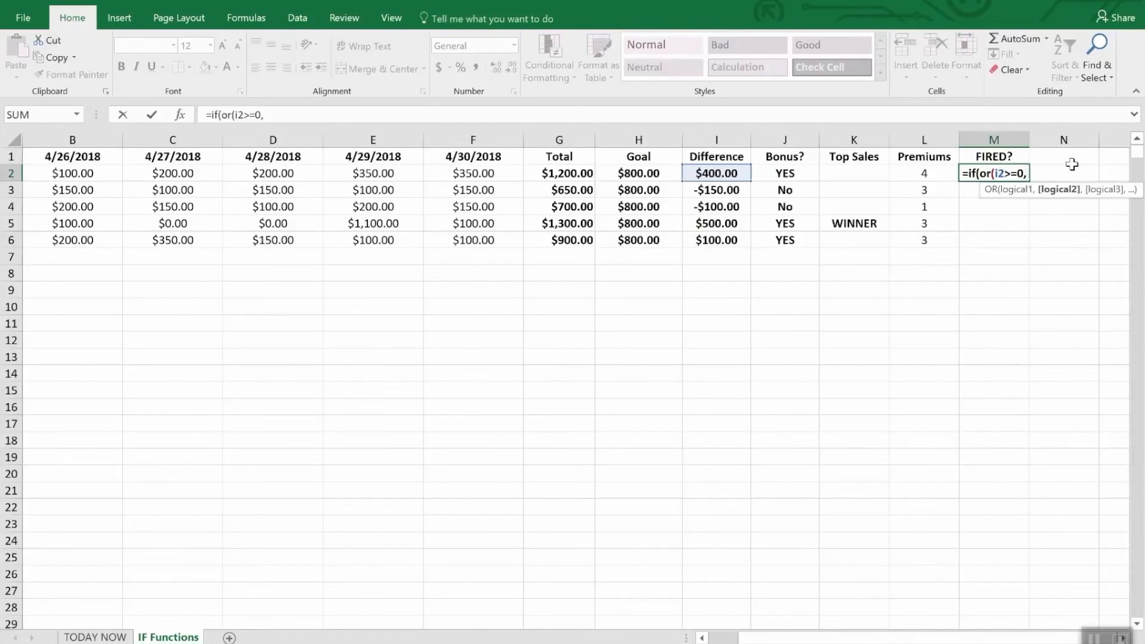
text(l2>)
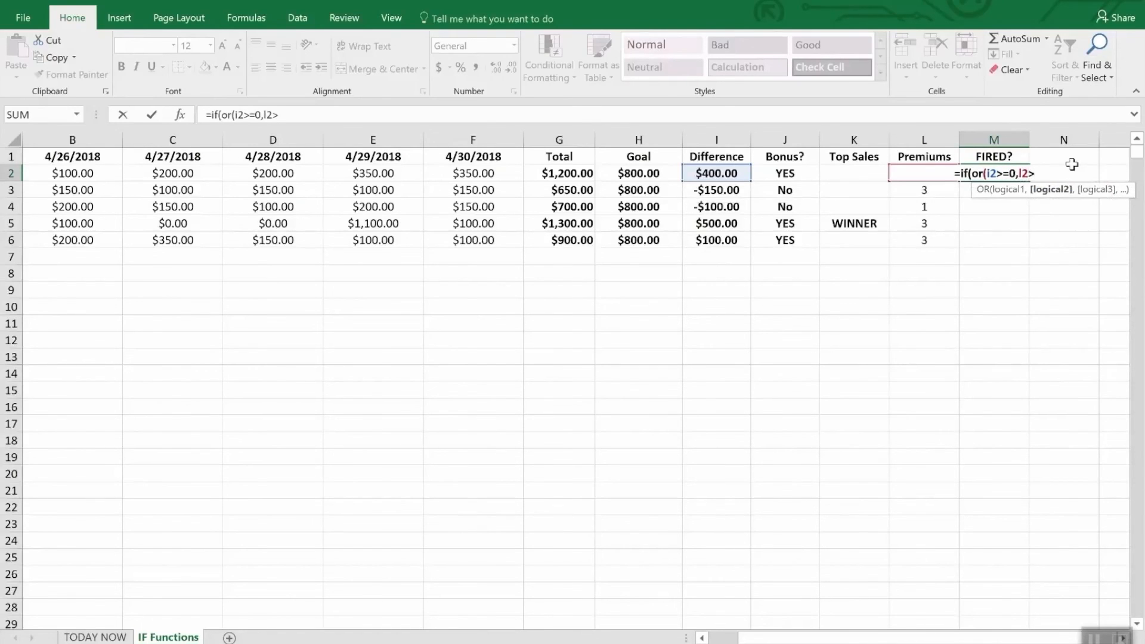
text(2)")
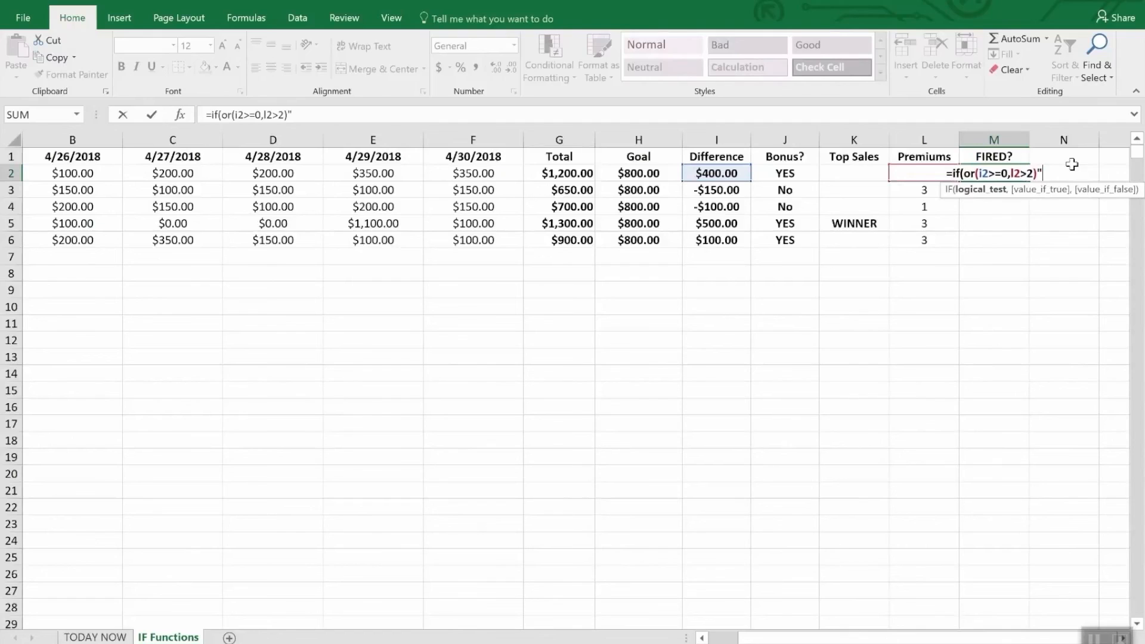
key(BackSpace)
text(,")
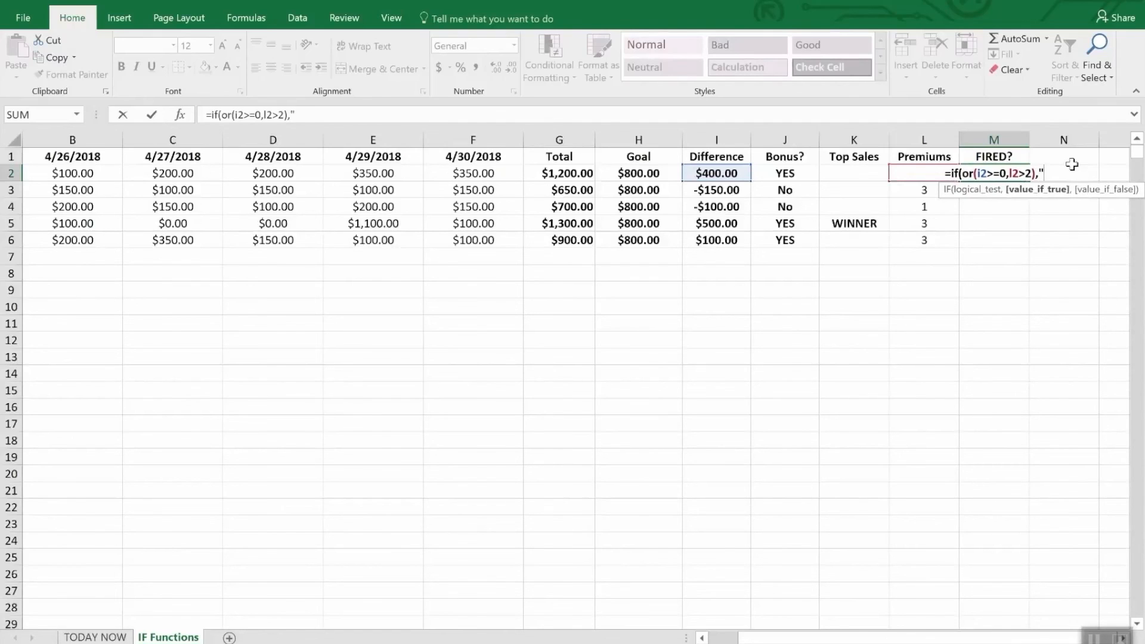
text(Safe)
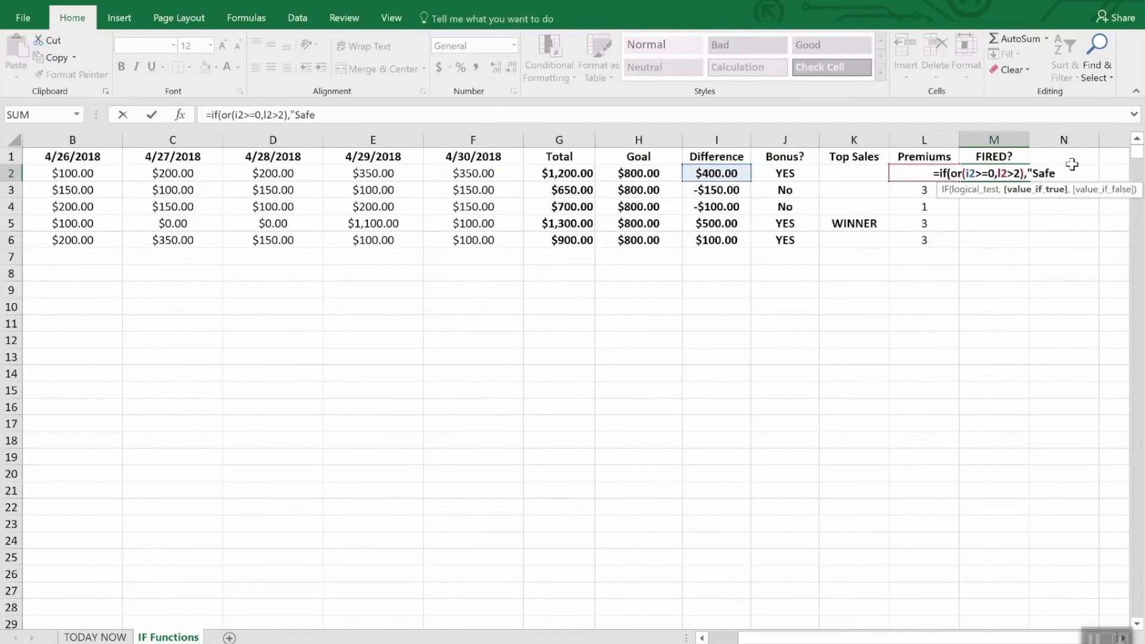
text(",")
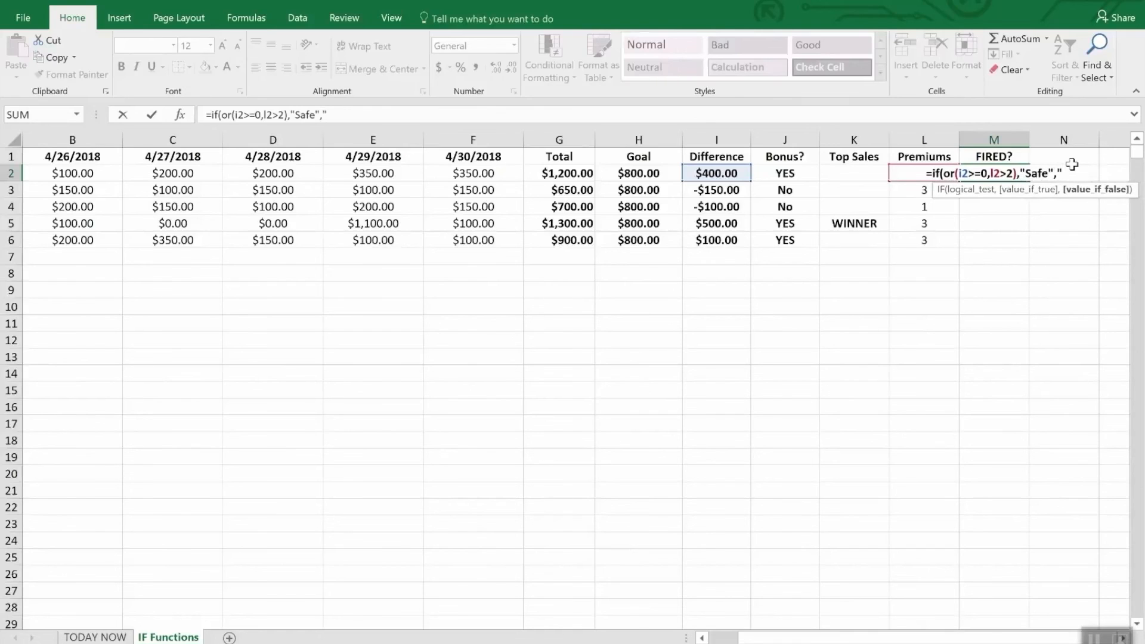
text(FIRED")
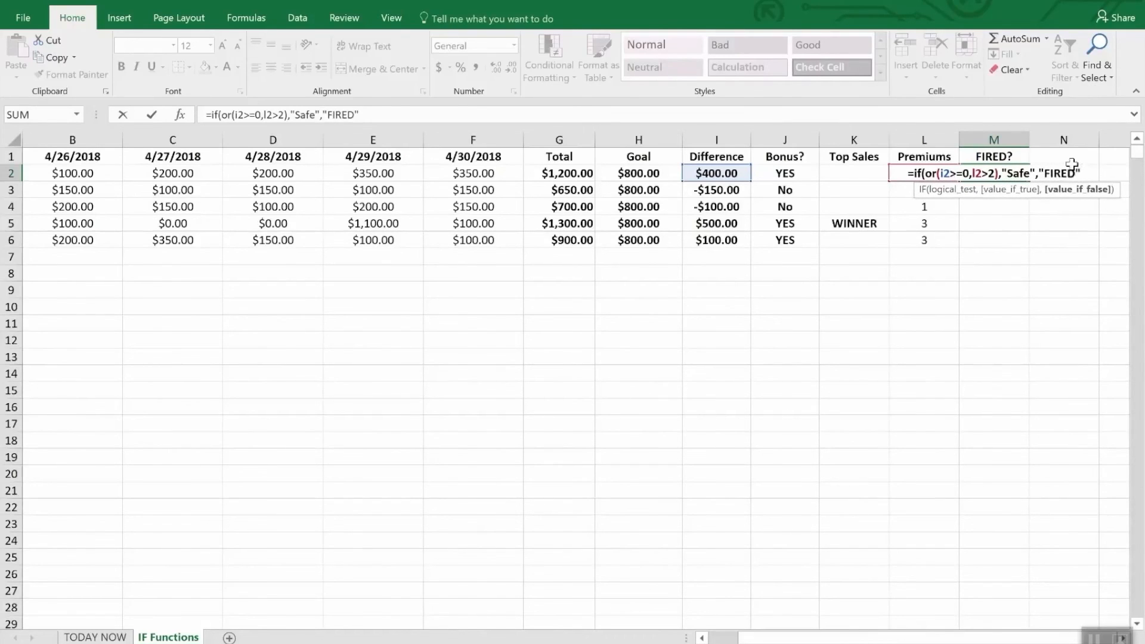
key(Return)
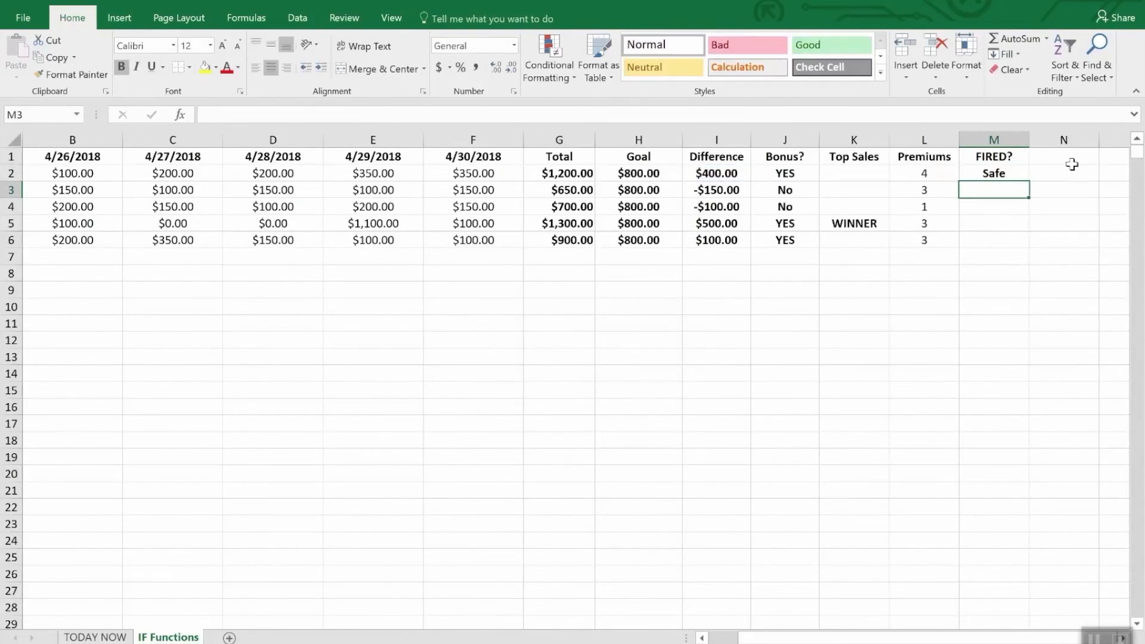
Fill the FIRED? formula from M2 down through M6 and check the Difference and Premiums values in row 4
key(Down)
key(Up)
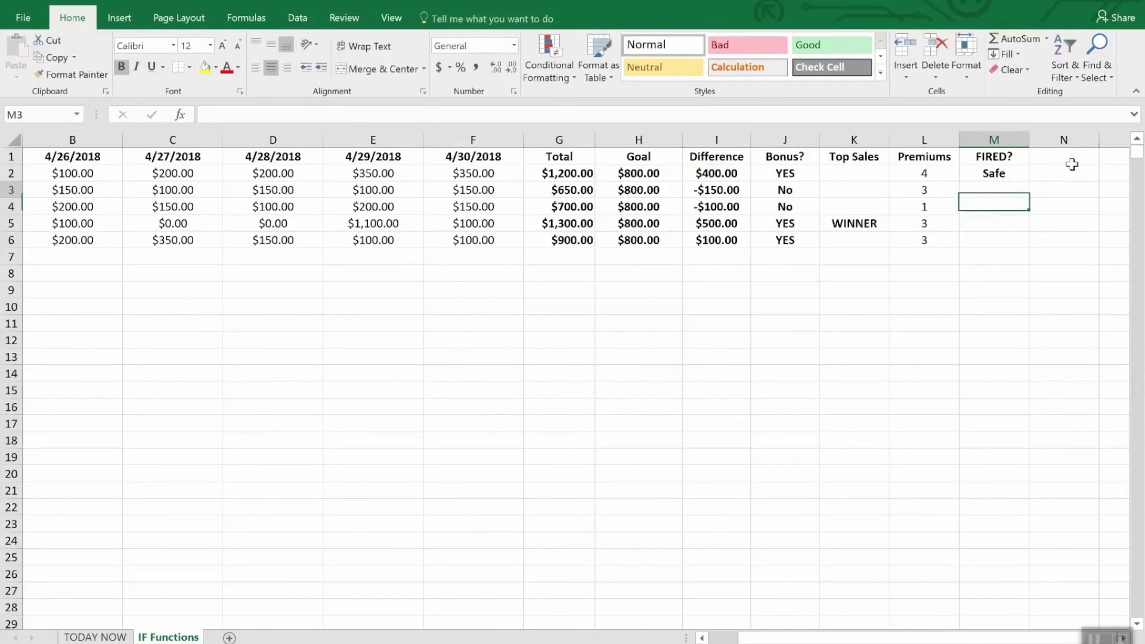
key(Up)
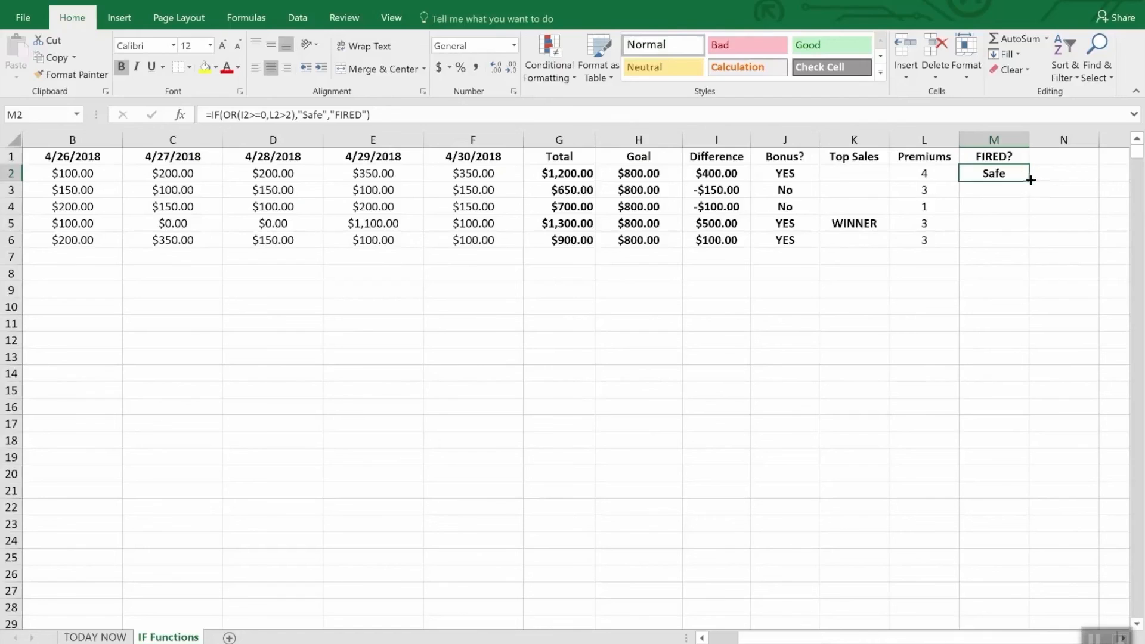
drag(1031, 179, 1022, 246)
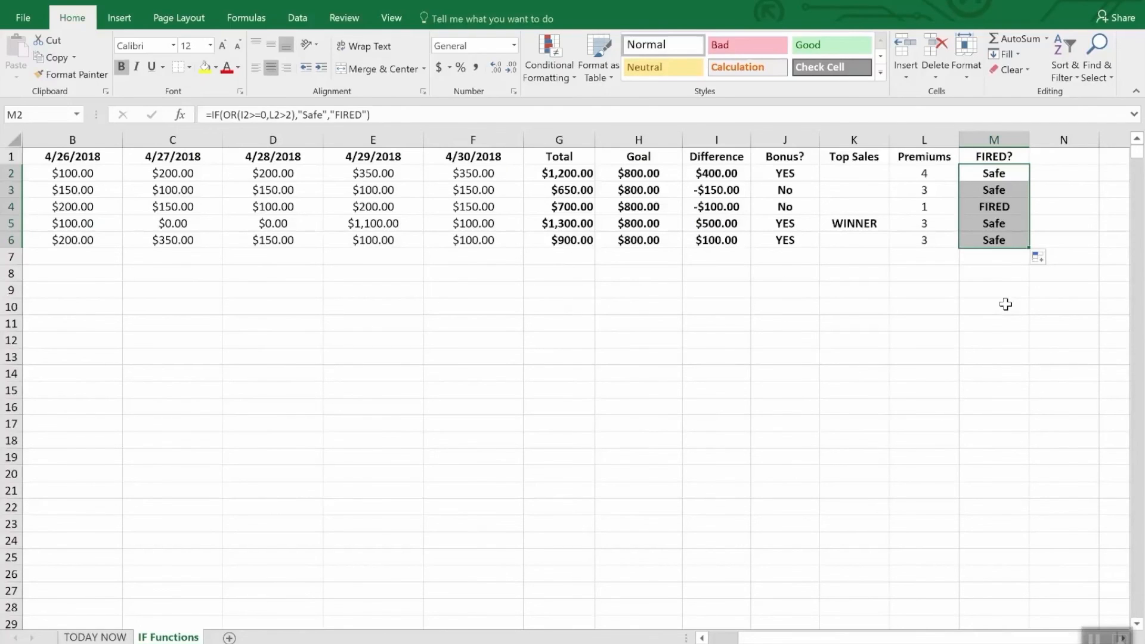
click(719, 210)
click(929, 206)
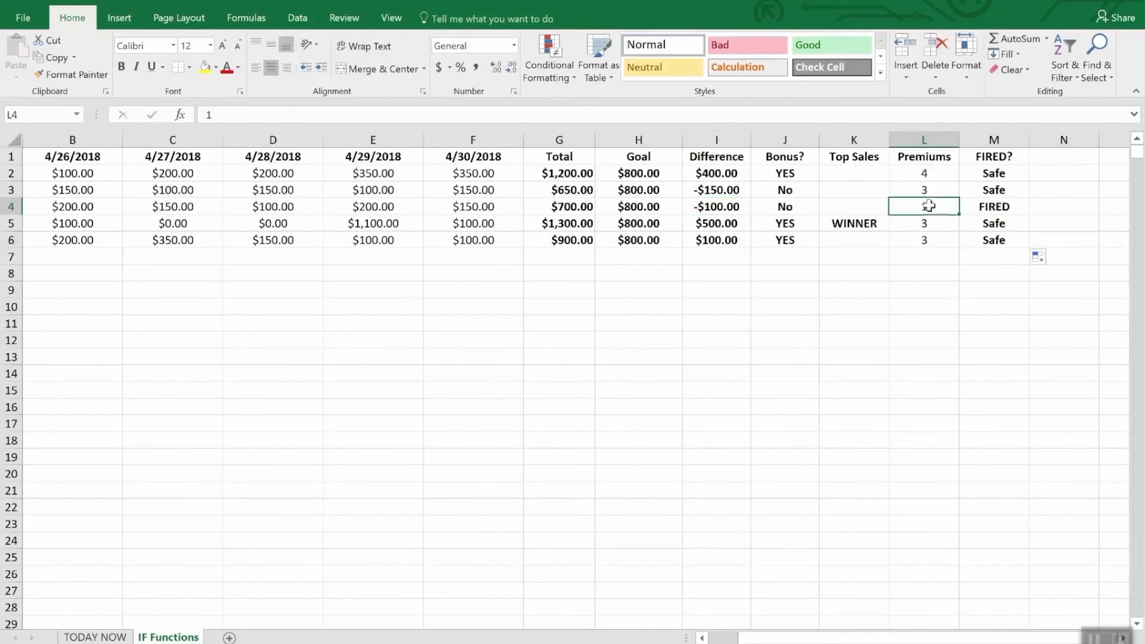